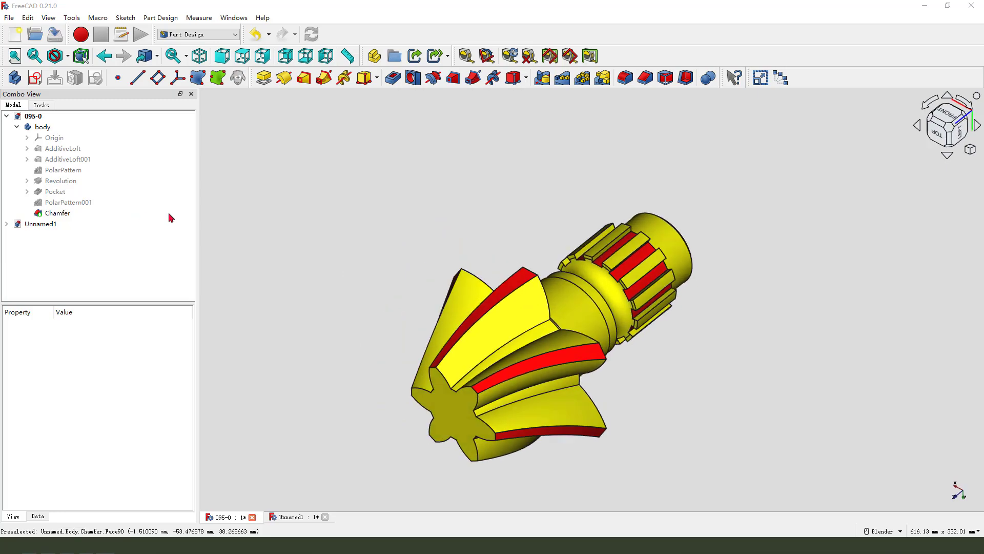
mouse_move(269, 198)
left_mouse_down()
mouse_move(456, 147)
mouse_move(773, 187)
mouse_move(793, 299)
left_mouse_up()
mouse_move(763, 355)
left_mouse_down()
mouse_move(423, 380)
mouse_move(395, 261)
left_mouse_up()
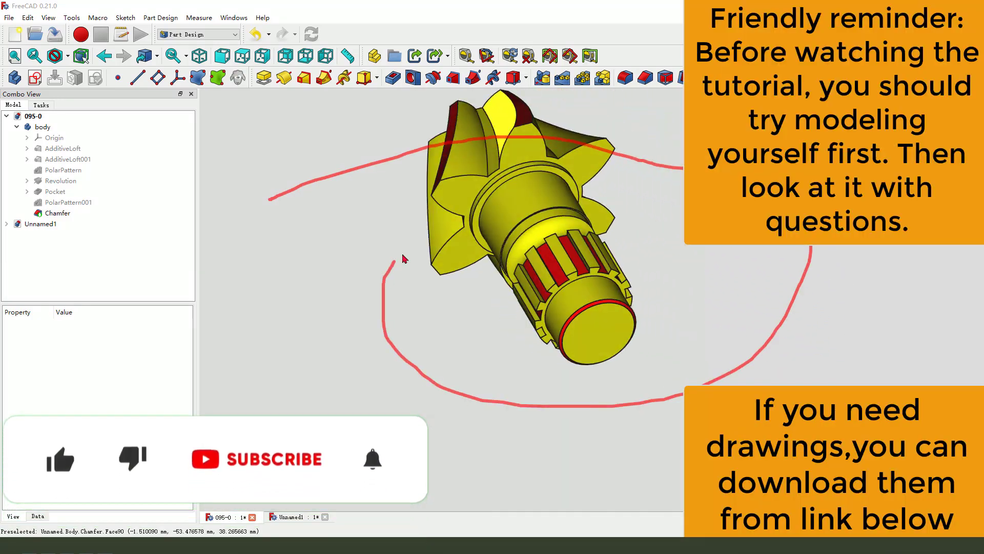
left_click_drag(292, 222, 366, 226)
left_click_drag(353, 215, 328, 240)
mouse_move(200, 233)
left_mouse_down()
mouse_move(84, 110)
mouse_move(31, 16)
mouse_move(24, 22)
left_mouse_up()
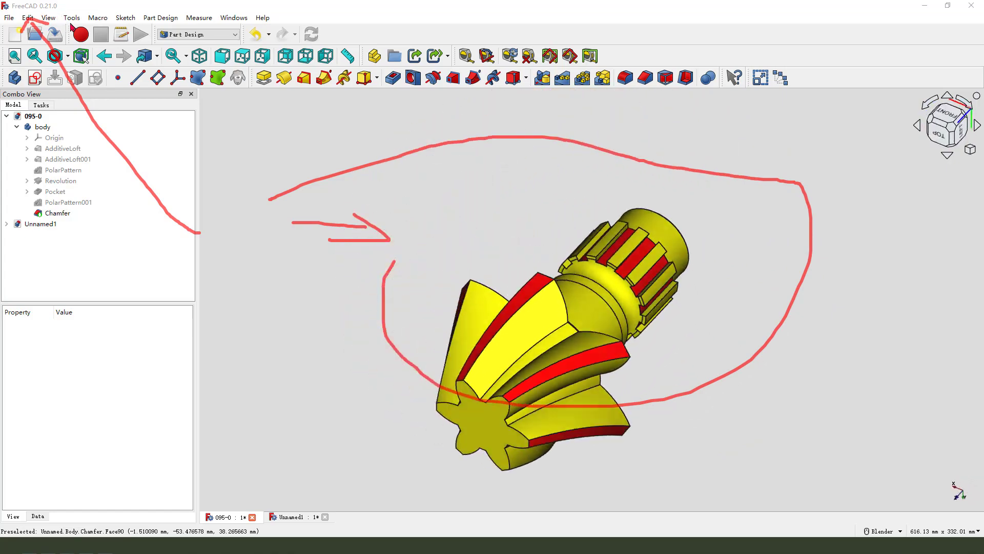
key("e")
left_click_drag(13, 10, 69, 10)
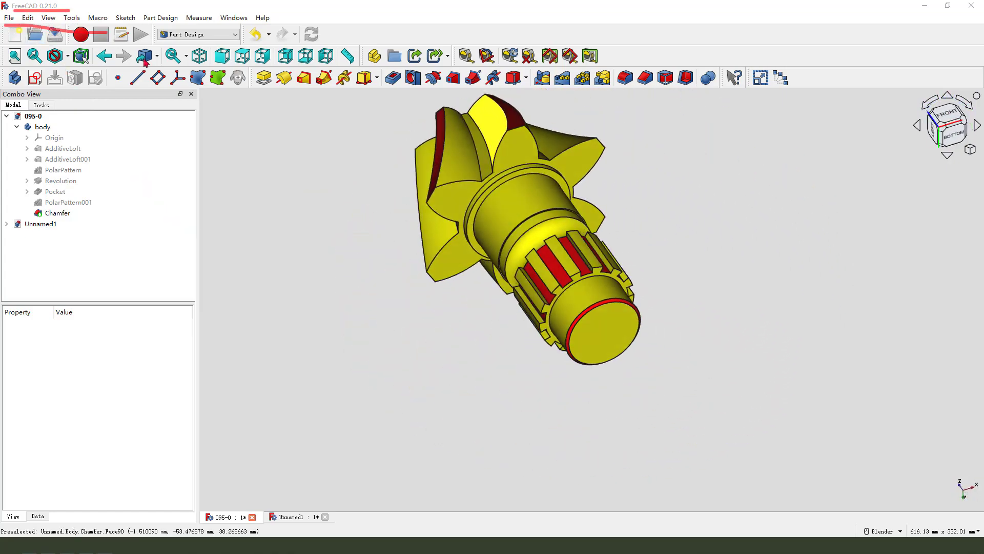
left_click_drag(4, 23, 108, 35)
mouse_move(361, 264)
left_mouse_down()
mouse_move(372, 222)
mouse_move(533, 316)
left_mouse_up()
key("e")
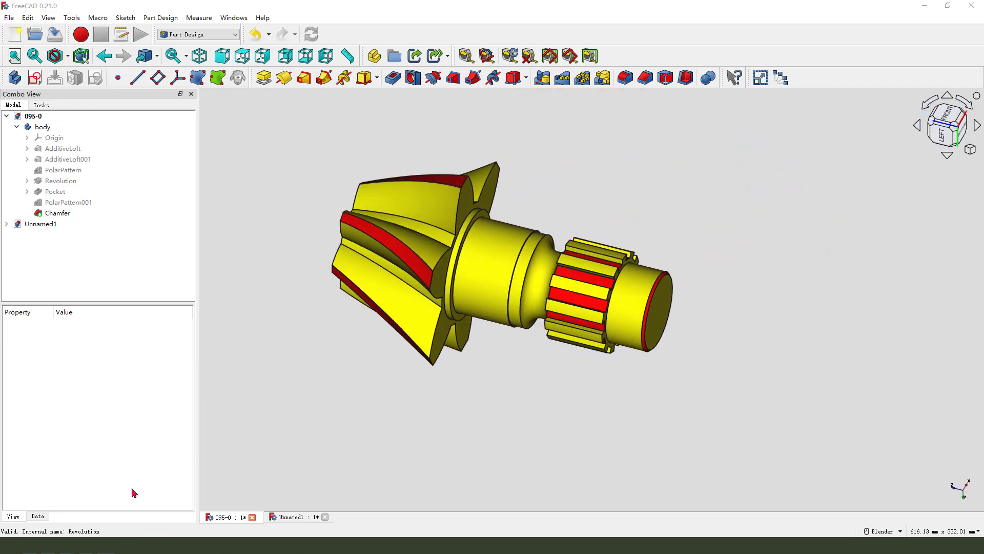
Show the Unnamed1 document and study the views, dimensions and notes of reference drawing 117.
left_click(281, 519)
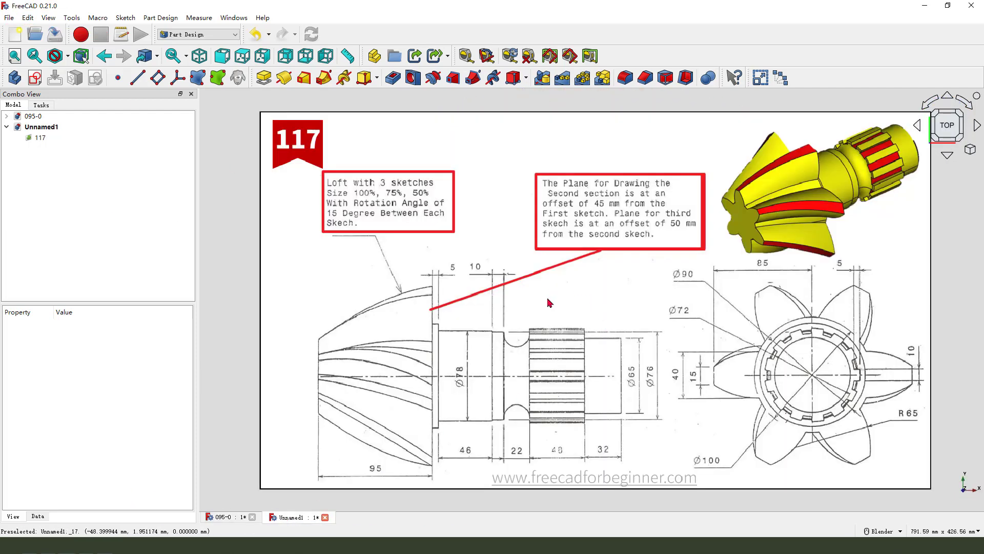
mouse_move(342, 277)
left_mouse_down()
mouse_move(702, 241)
mouse_move(535, 493)
mouse_move(327, 260)
left_mouse_up()
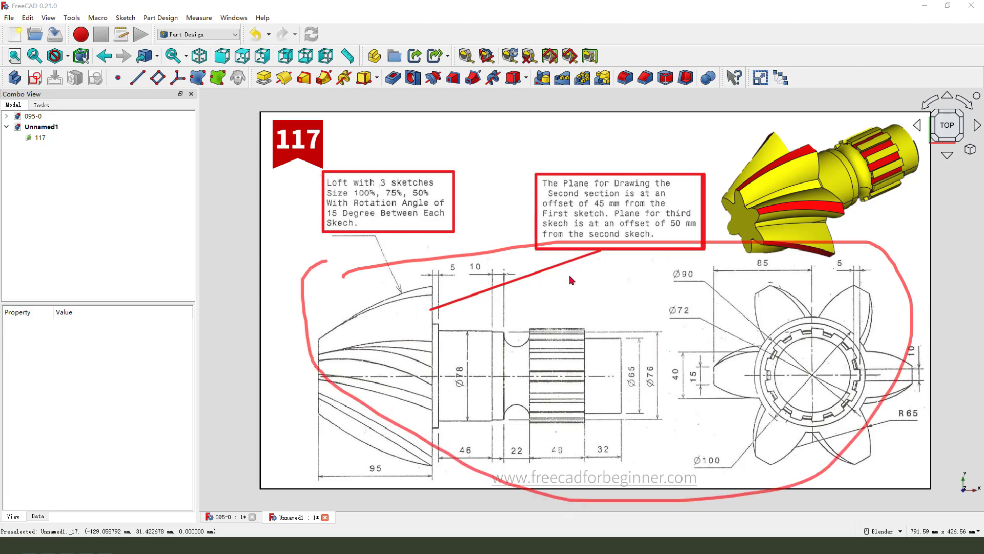
left_click_drag(639, 293, 579, 341)
left_click_drag(666, 356, 668, 360)
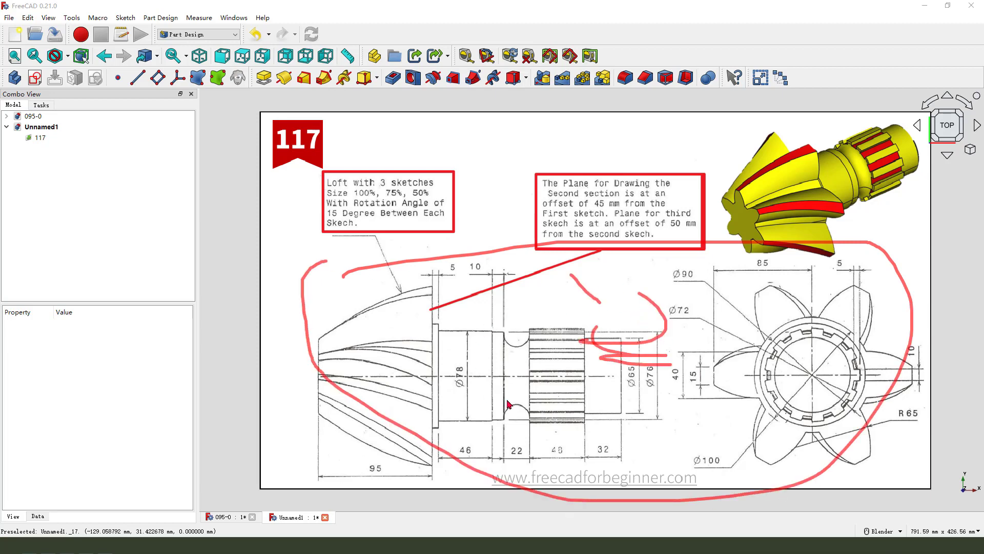
key("e")
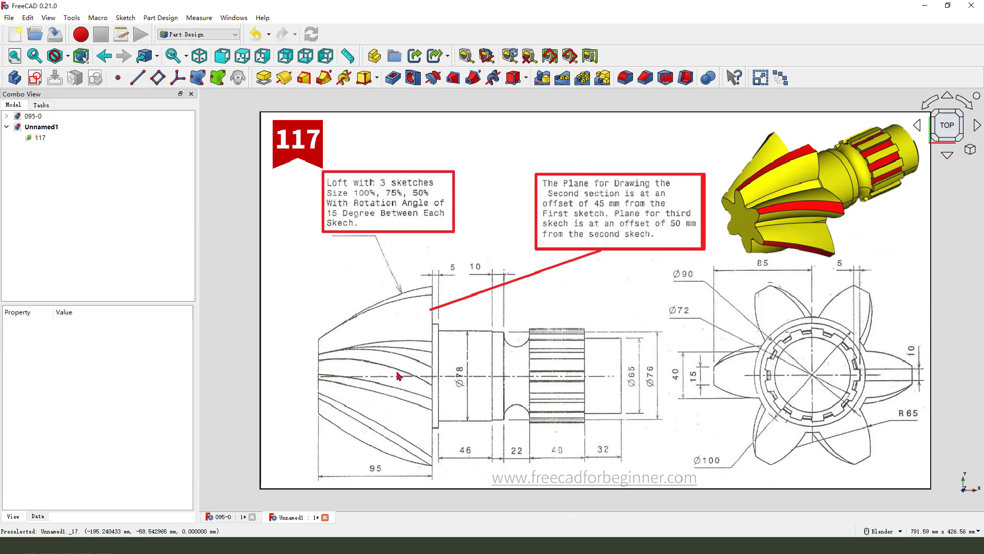
Create a new empty document and tile all open document windows.
left_click(16, 36)
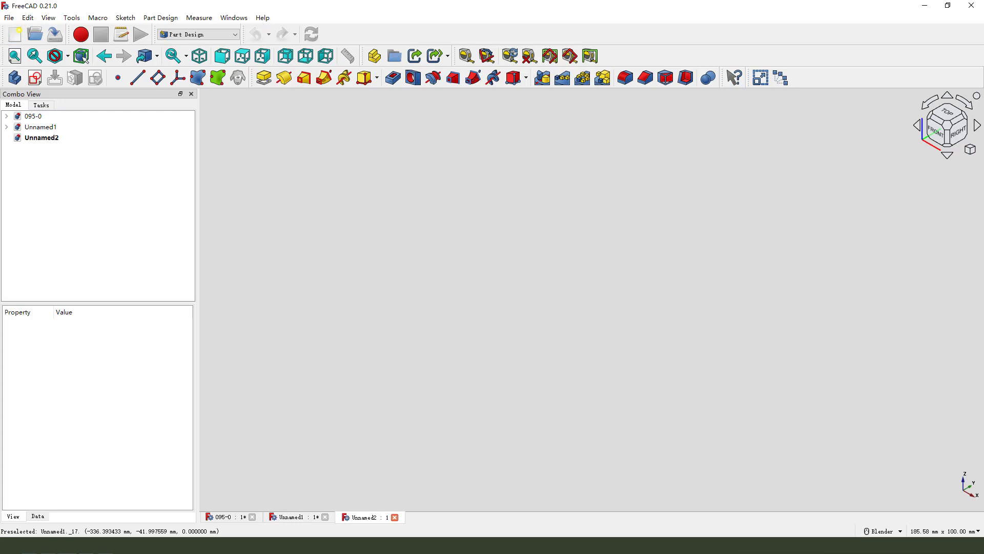
left_click(236, 18)
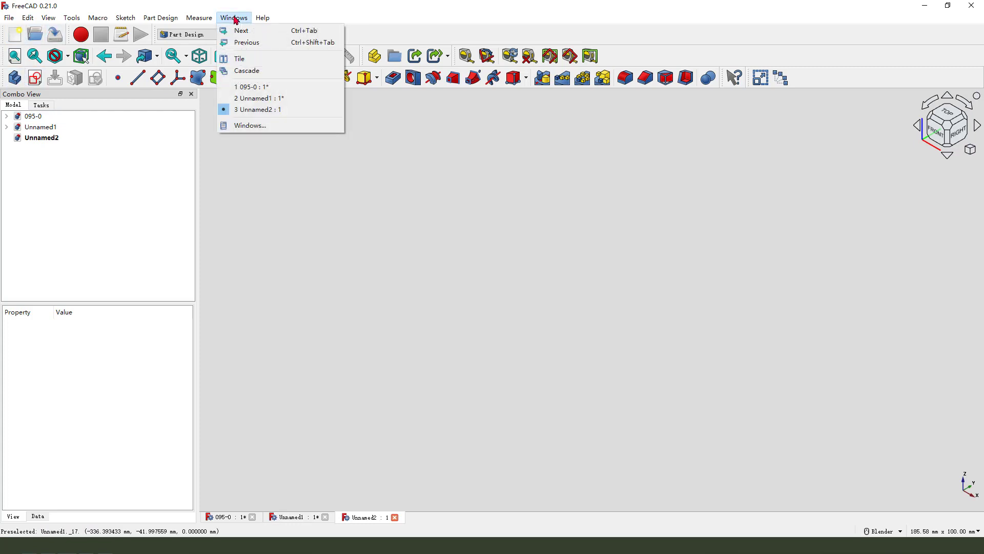
left_click(252, 59)
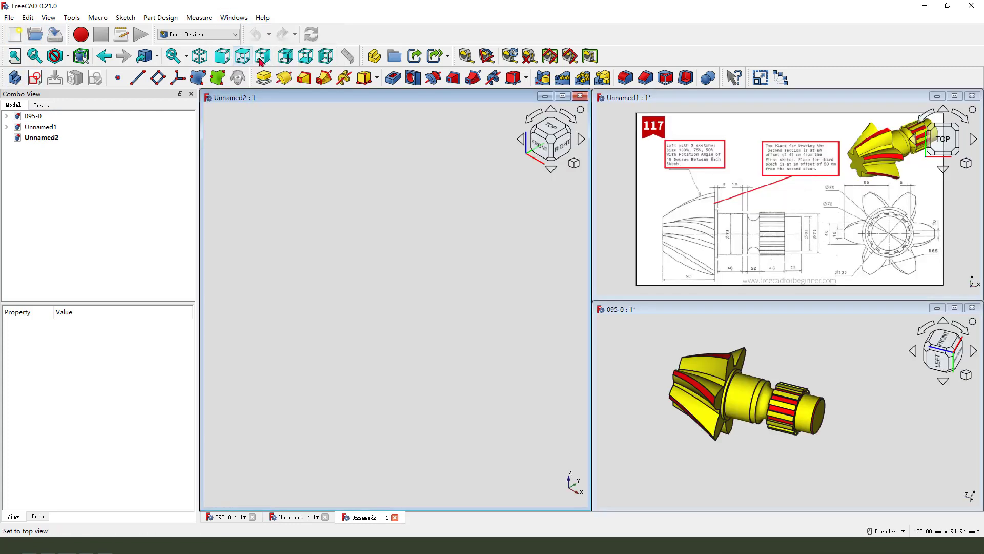
Close the 095-0 document and extend the reference drawing's window downward to fill the freed space.
left_click(972, 308)
left_click(551, 293)
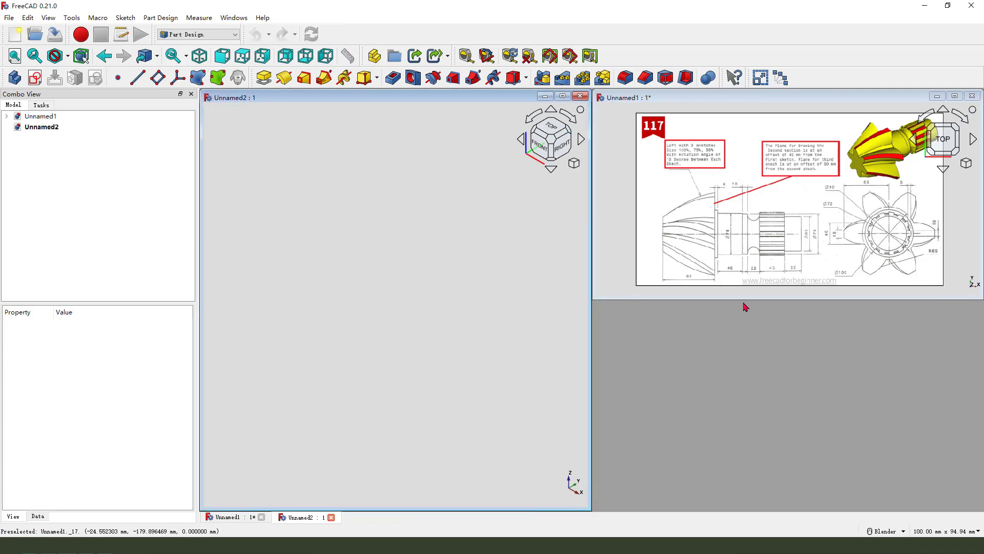
left_click_drag(796, 298, 796, 491)
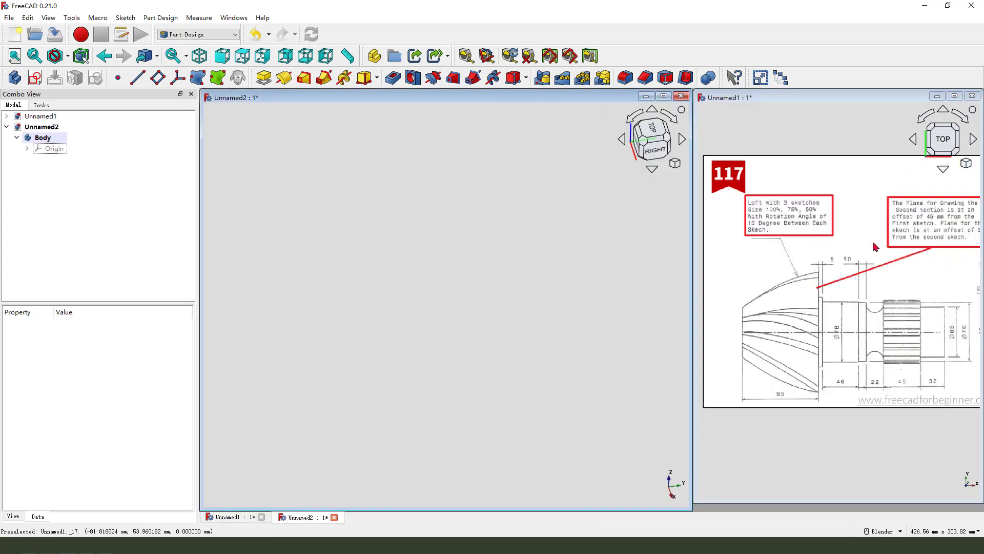
Start a new sketch in the new document's body.
scroll(875, 246, "down", 2)
scroll(861, 248, "up", 4)
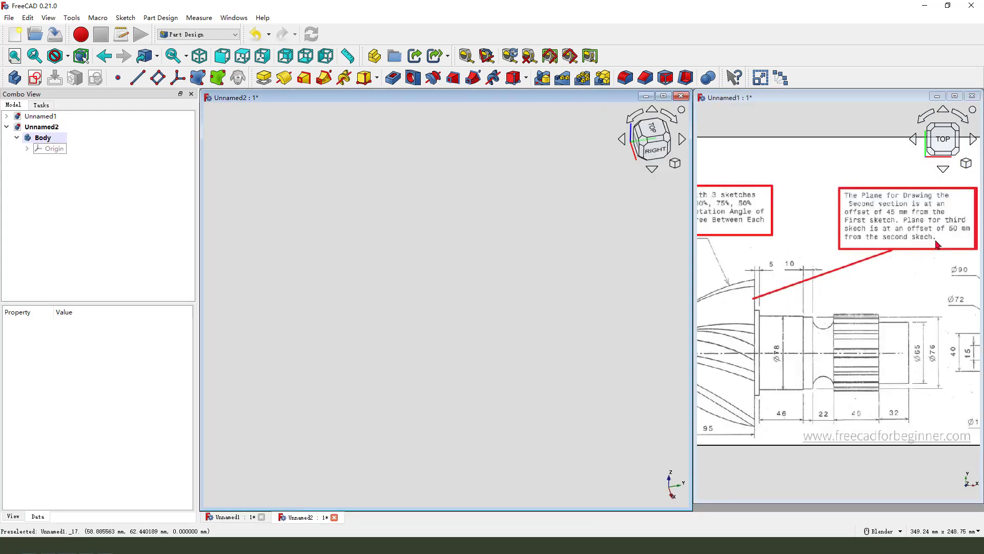
scroll(820, 250, "down", 2)
scroll(782, 253, "up", 2)
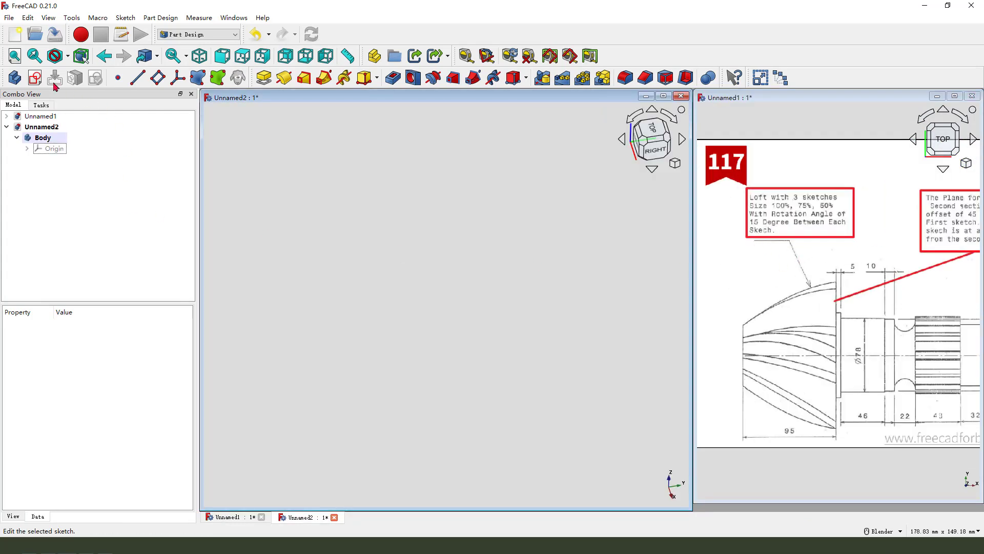
left_click(36, 77)
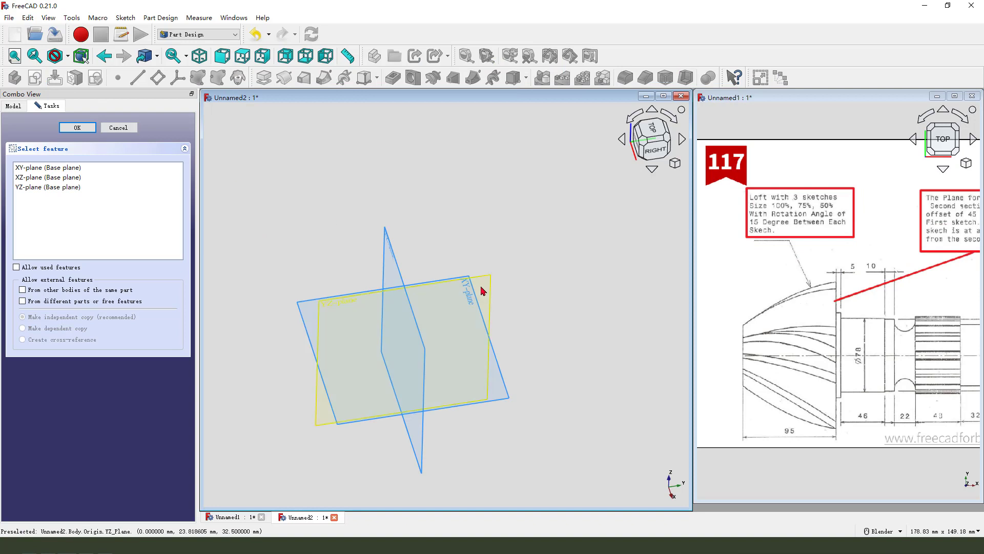
Examine the drawing's tooth profile in the end view and the note on the loft's section sizes and rotation angle.
middle_click_drag(504, 323, 538, 337)
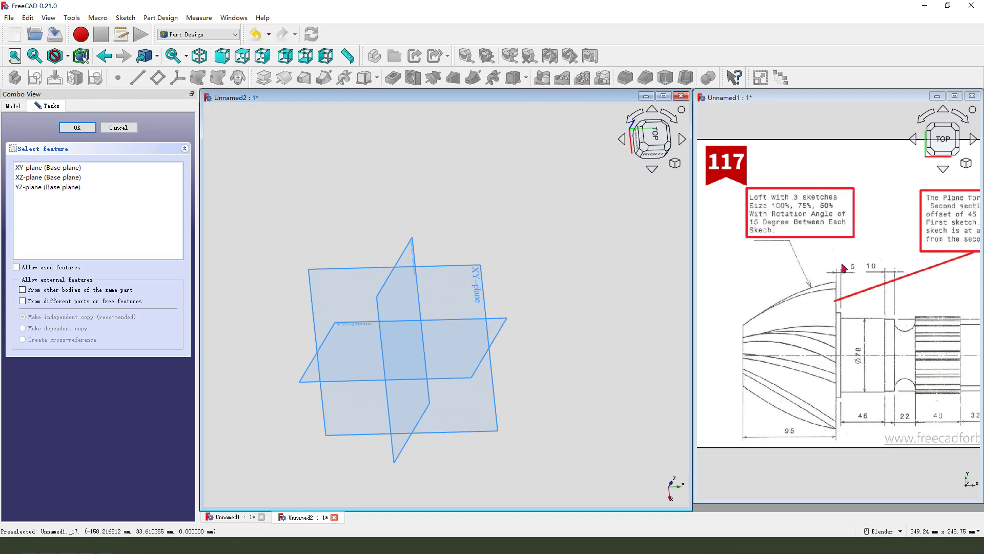
scroll(844, 267, "down", 2)
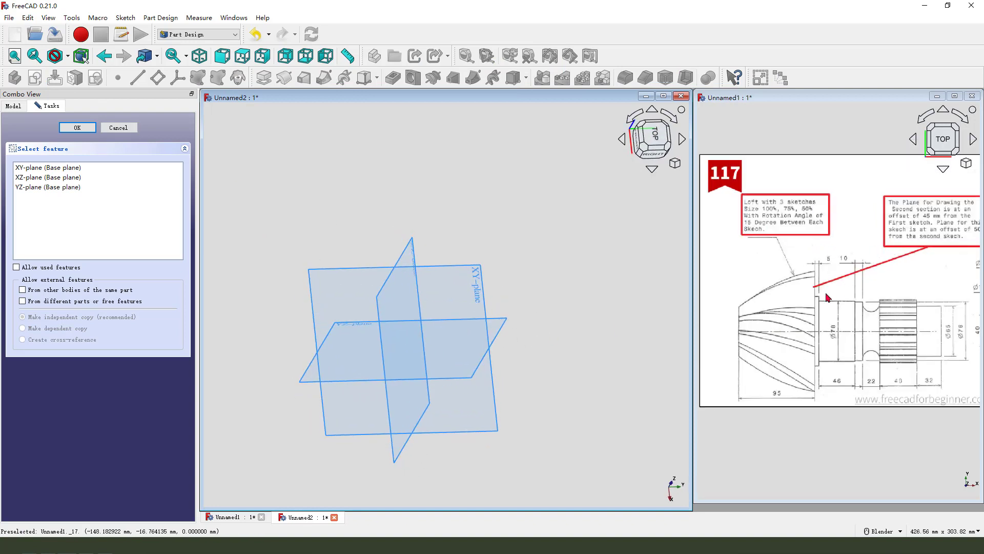
scroll(815, 306, "up", 2)
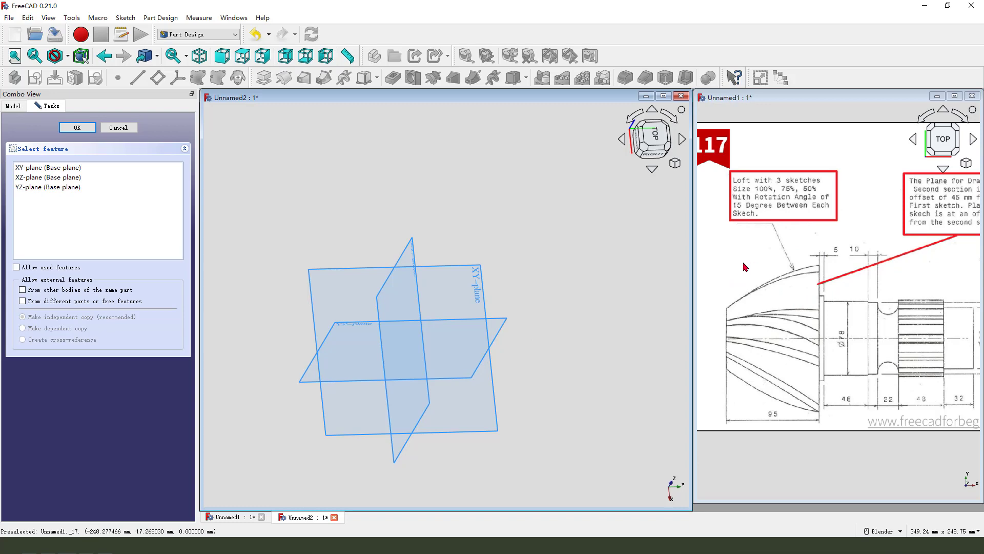
scroll(745, 266, "down", 3)
scroll(864, 324, "up", 3)
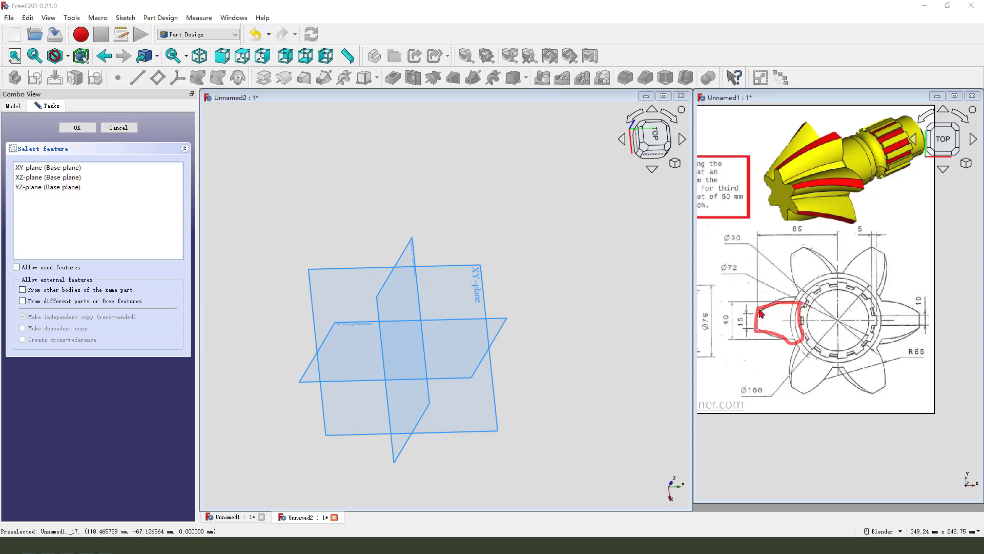
scroll(835, 328, "down", 3)
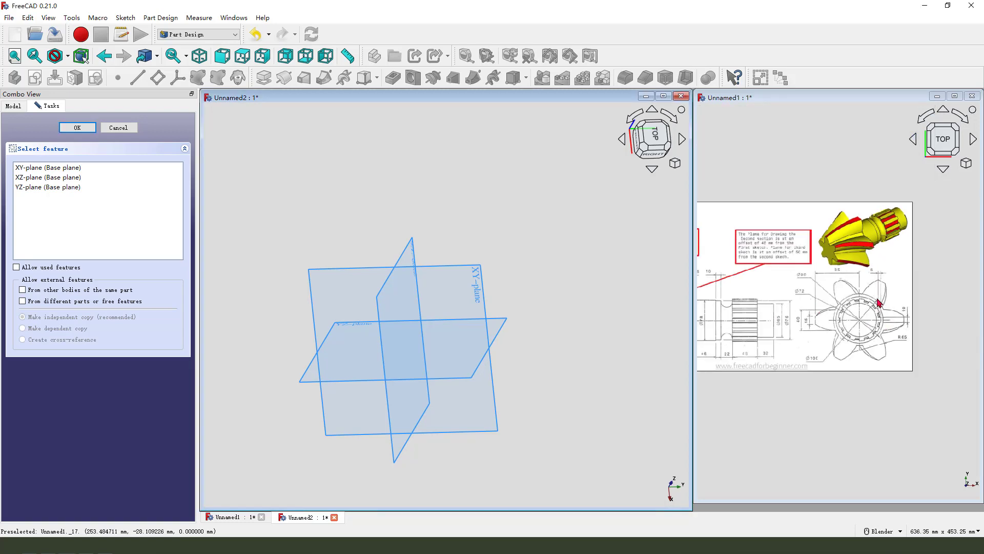
scroll(787, 247, "up", 3)
scroll(743, 262, "up", 1)
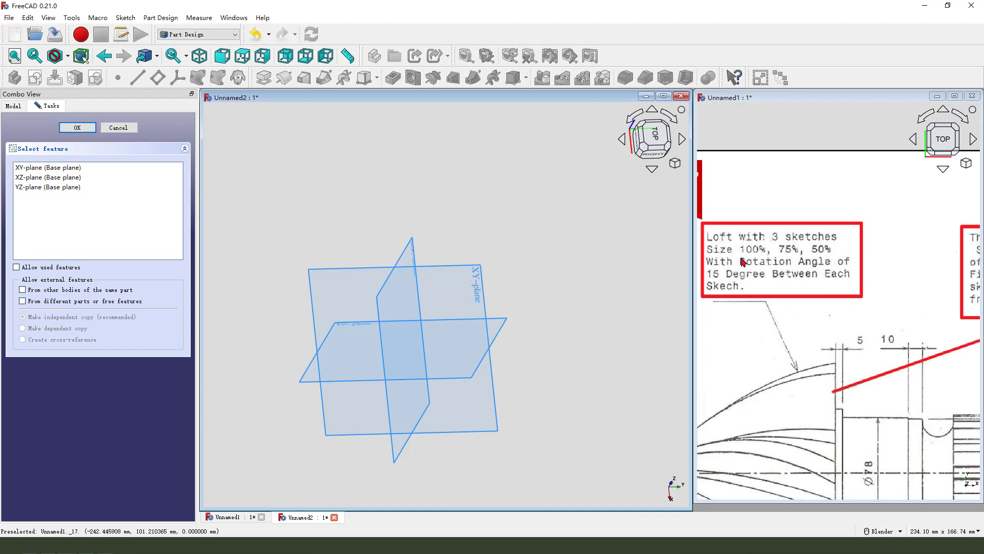
left_click_drag(786, 253, 805, 255)
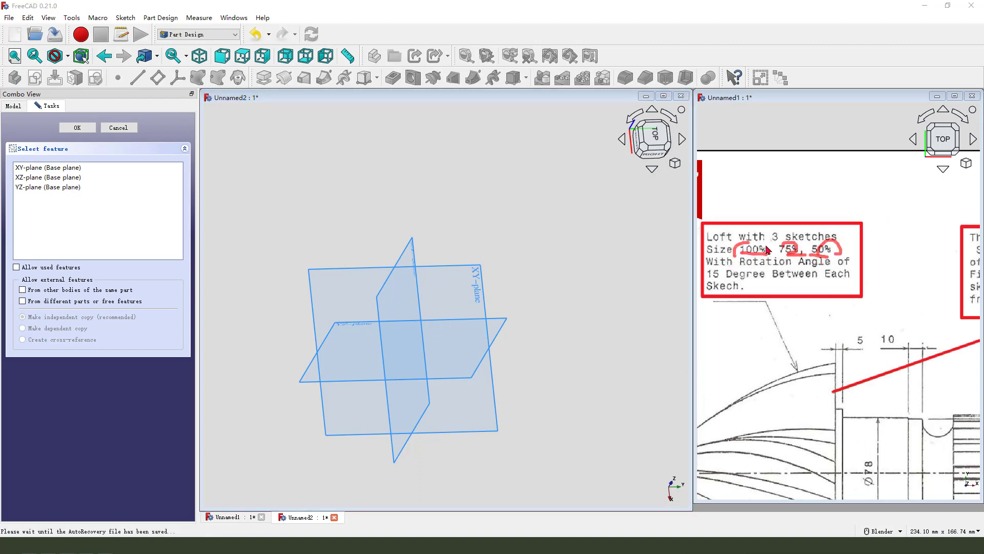
scroll(819, 286, "down", 4)
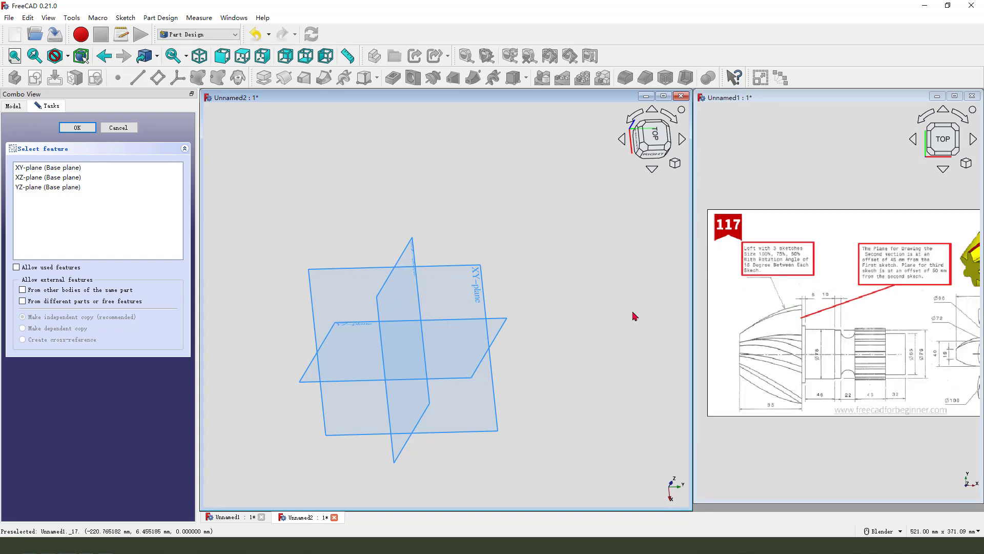
Place the new sketch on the XY-plane.
mouse_move(471, 310)
middle_mouse_down()
mouse_move(507, 325)
mouse_move(485, 340)
mouse_move(457, 319)
mouse_move(462, 309)
middle_mouse_up()
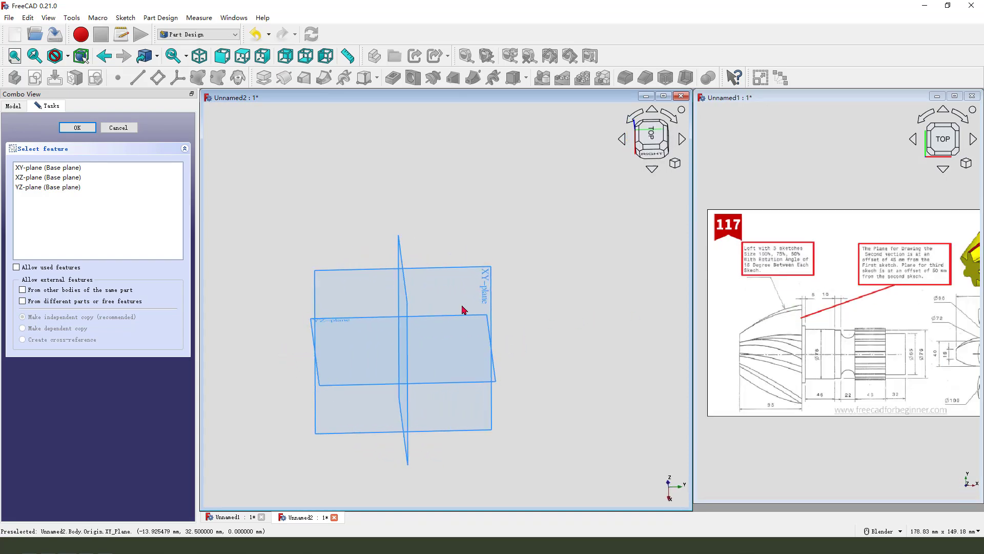
left_click_drag(472, 289, 464, 280)
left_click(497, 275)
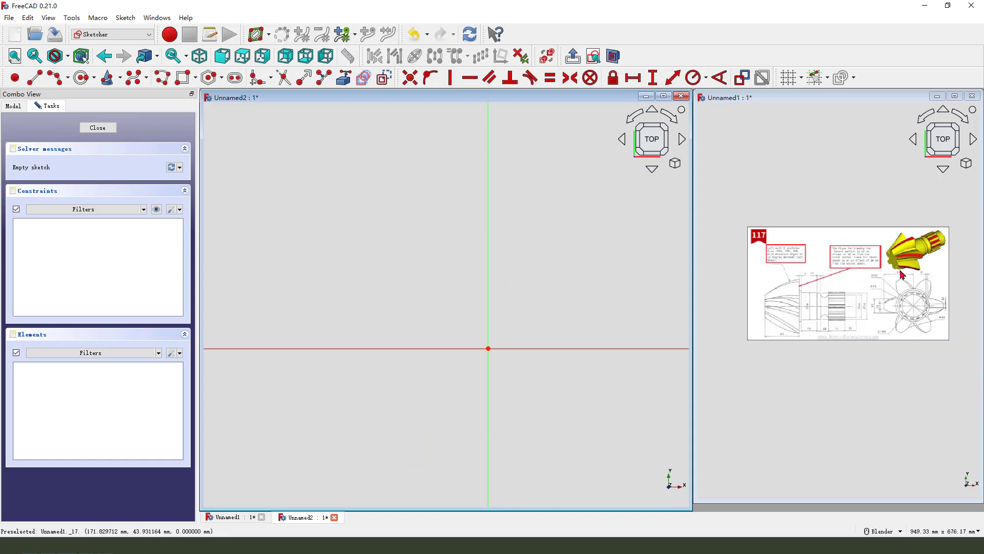
Draw a vertical line about 17 mm long on the negative X side and make its endpoints symmetric about the horizontal axis.
scroll(830, 264, "up", 8)
scroll(818, 269, "down", 1)
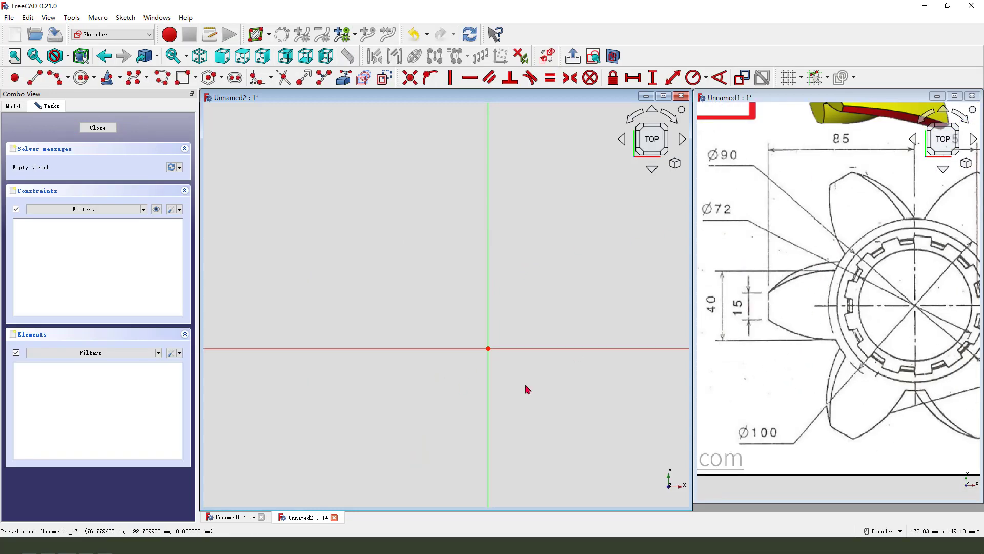
scroll(517, 391, "up", 2)
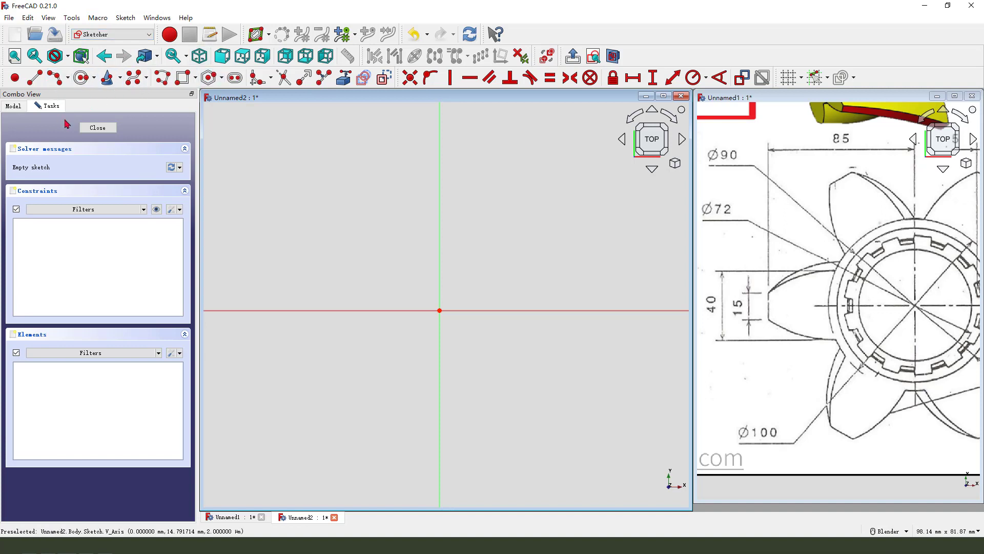
left_click(34, 77)
scroll(345, 255, "up", 2)
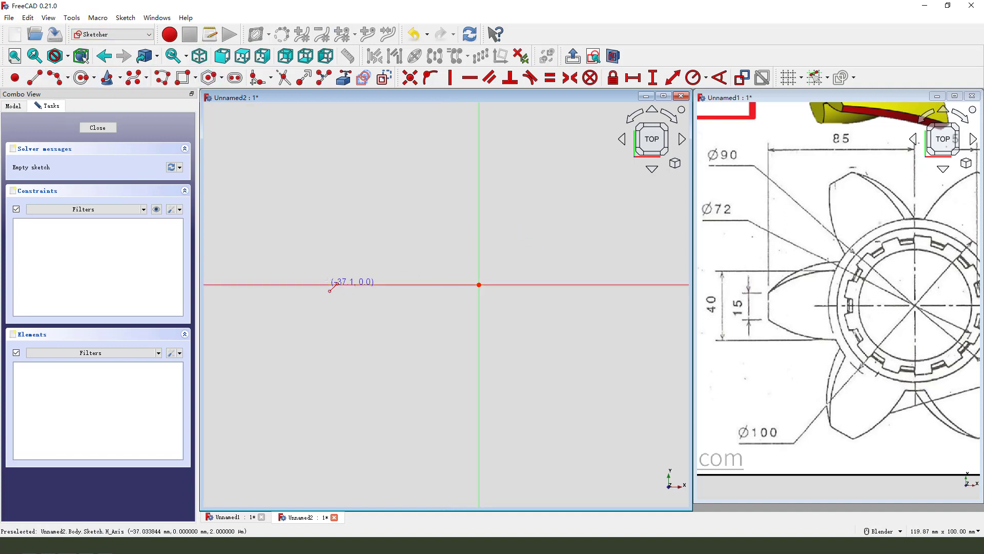
left_click(340, 252)
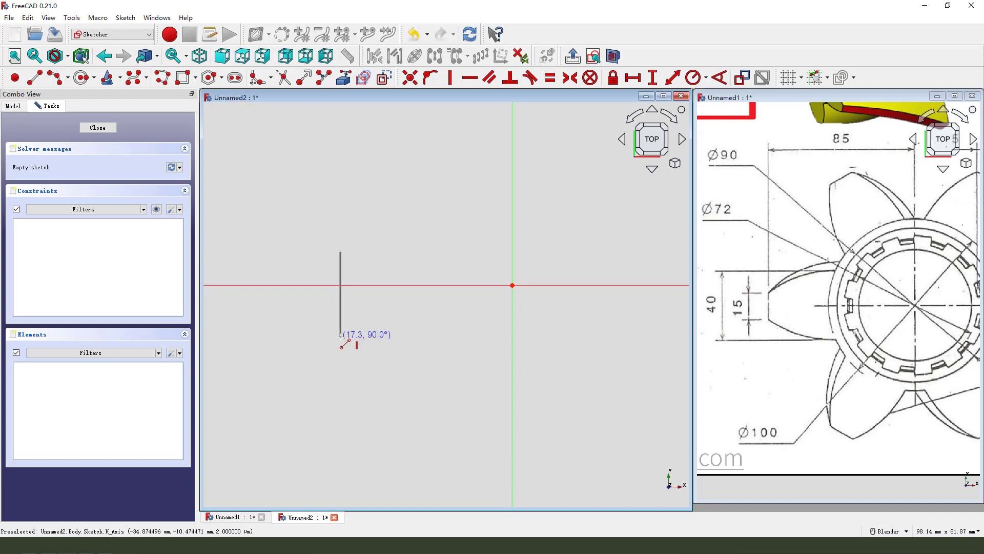
left_click(340, 338)
right_click(341, 338)
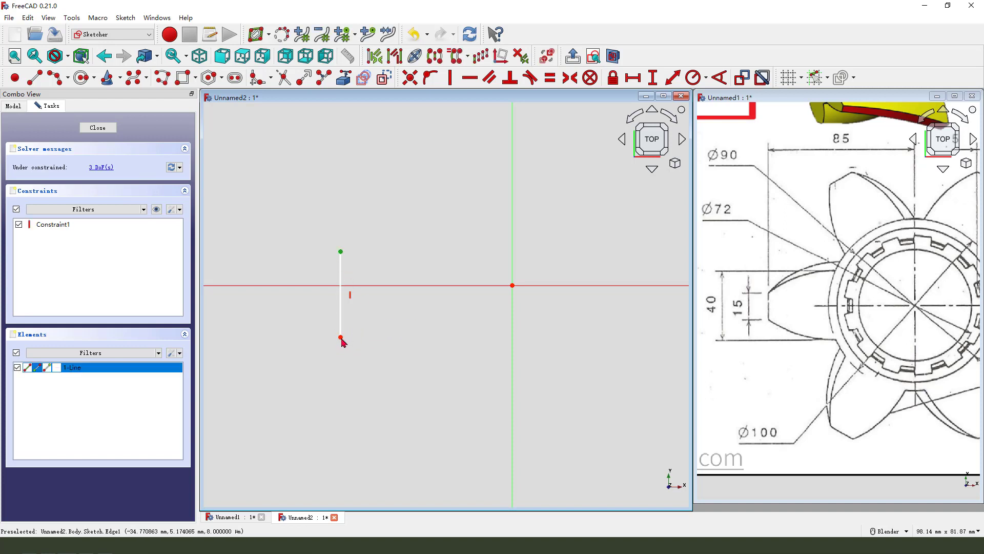
left_click(355, 285)
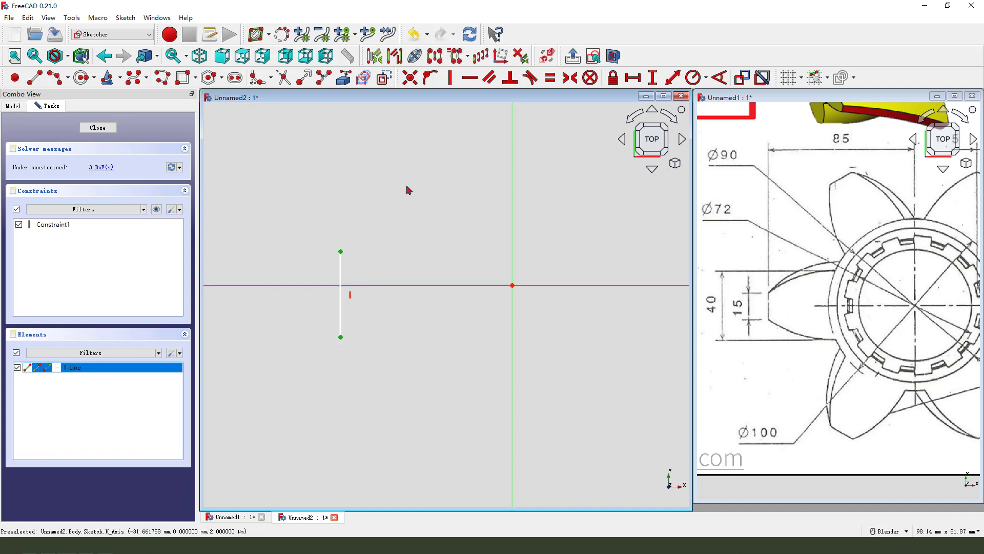
left_click(570, 77)
Draw an arc of about 35 mm radius from the line's upper endpoint toward the vertical axis, bulging upward.
left_click(58, 78)
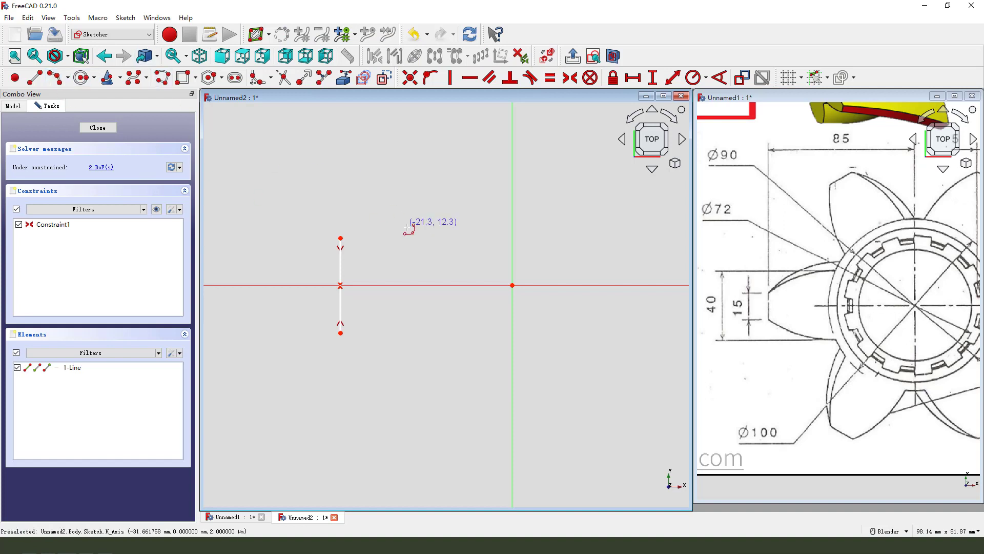
left_click(343, 239)
left_click(452, 220)
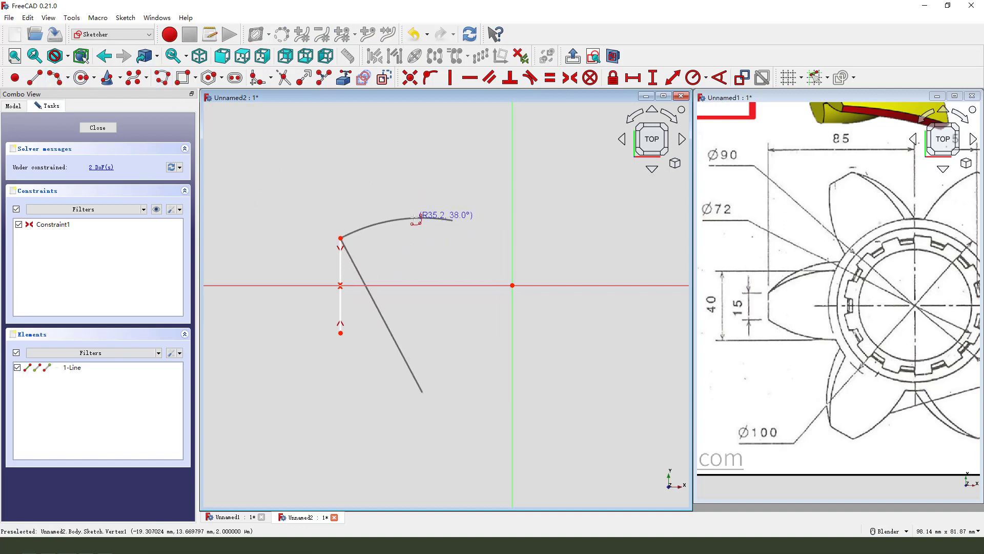
left_click(405, 219)
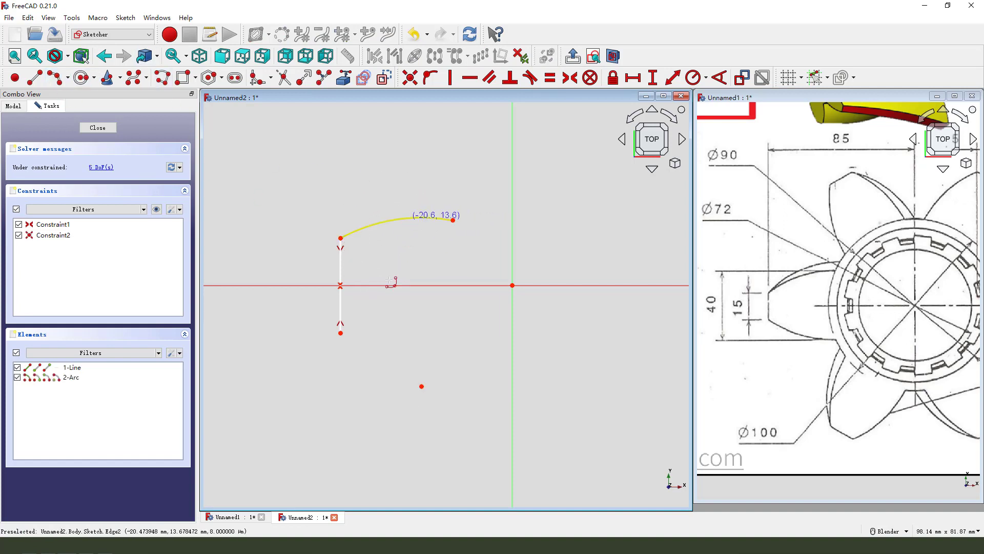
Draw an arc from the line's lower endpoint toward the vertical axis, bulging downward.
left_click(340, 334)
left_click(464, 350)
left_click(408, 346)
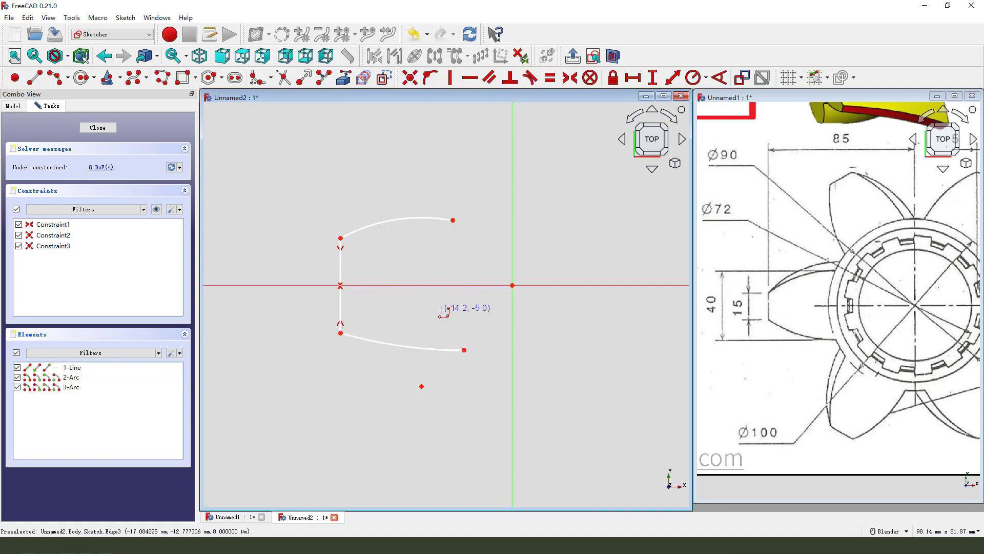
Make the two arcs' free endpoints symmetric about the horizontal axis and constrain the arcs to equal radii.
left_click(453, 220)
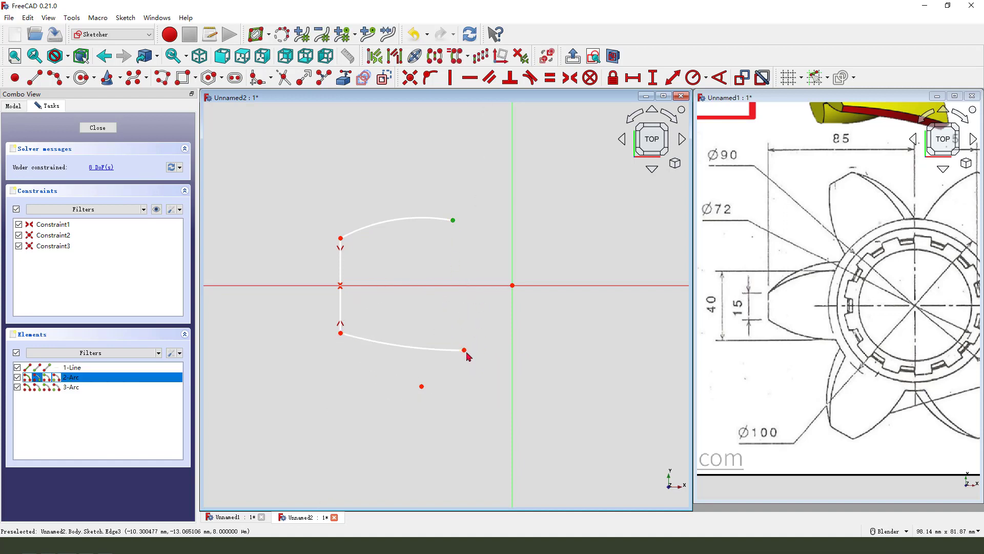
left_click(463, 349)
left_click(456, 282)
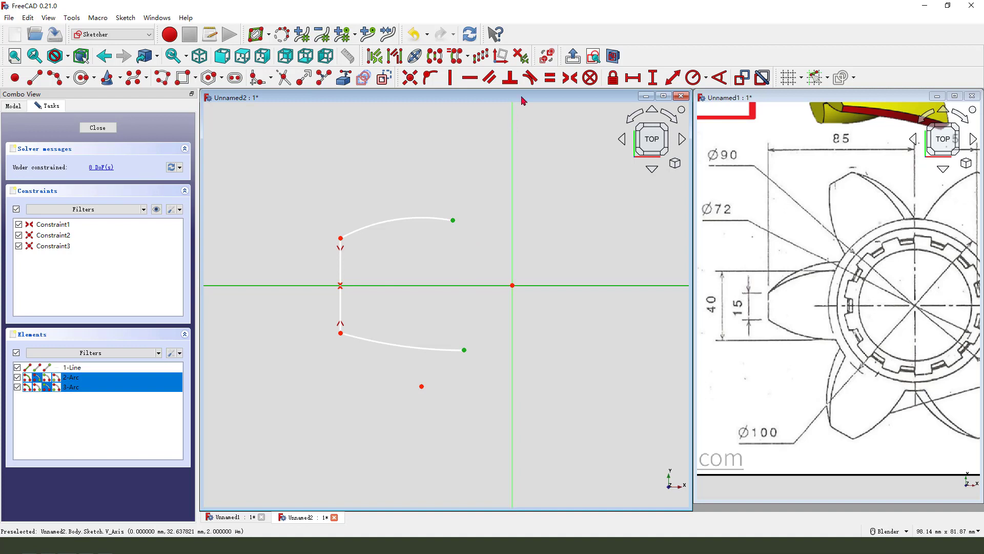
left_click(570, 77)
left_click(420, 217)
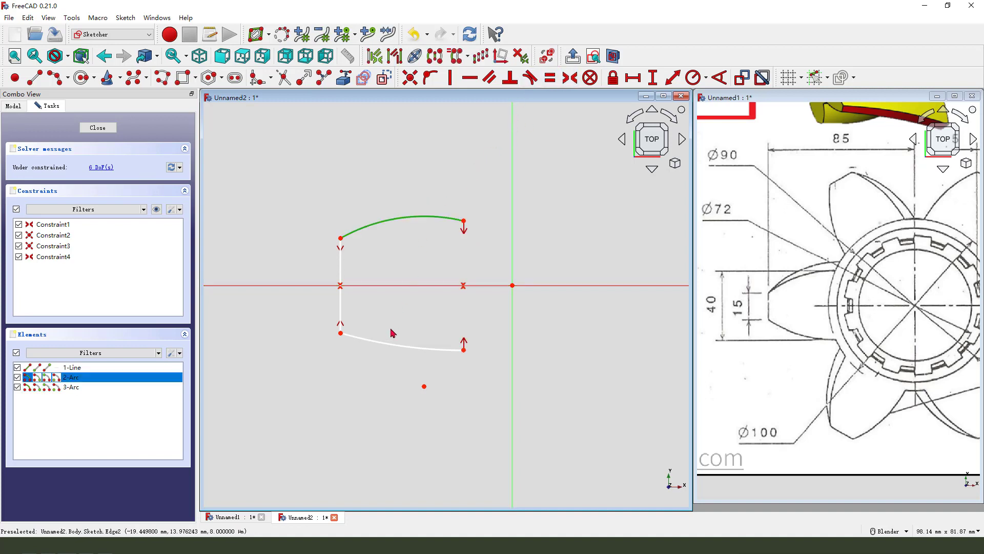
left_click(386, 349)
left_click(550, 78)
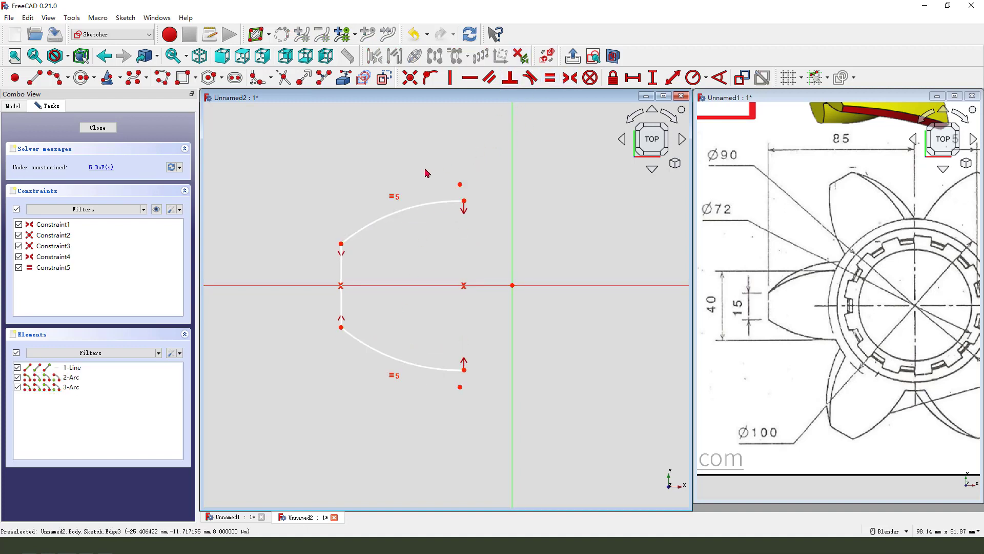
Dimension the vertical line's length as 15 mm and the vertical distance between the arcs' free endpoints as 40 mm.
scroll(343, 256, "down", 1)
scroll(354, 258, "up", 1)
left_click(317, 261)
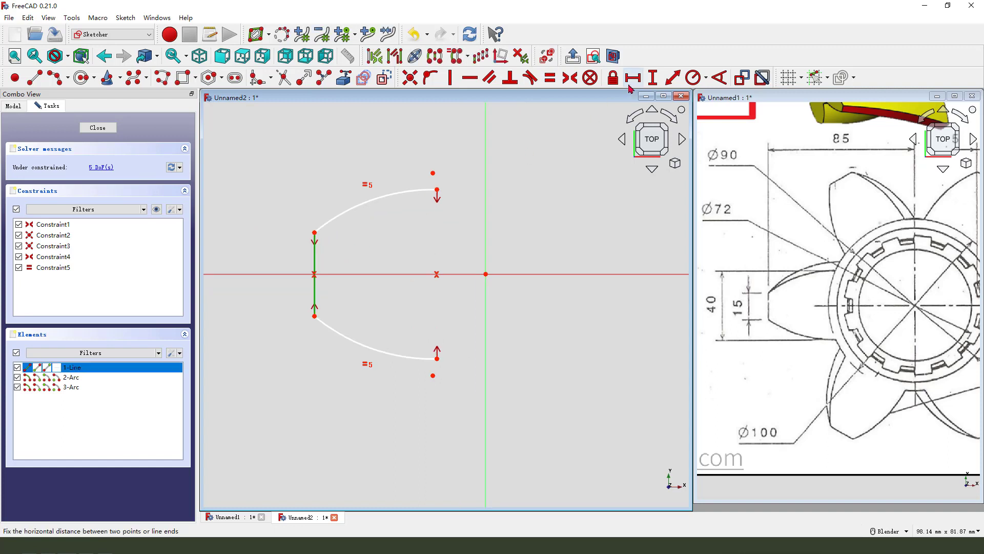
left_click(654, 78)
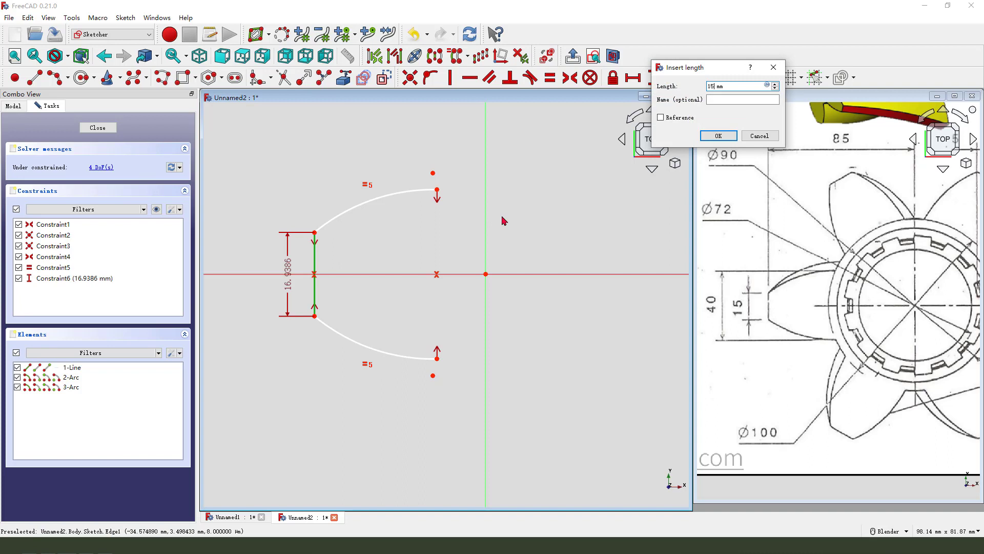
key("Return")
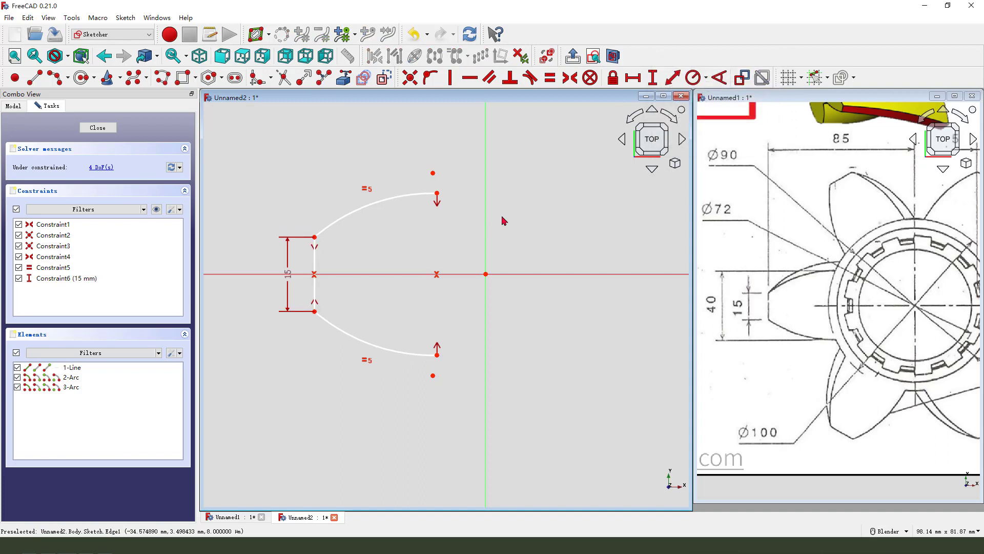
left_click(438, 194)
left_click(438, 356)
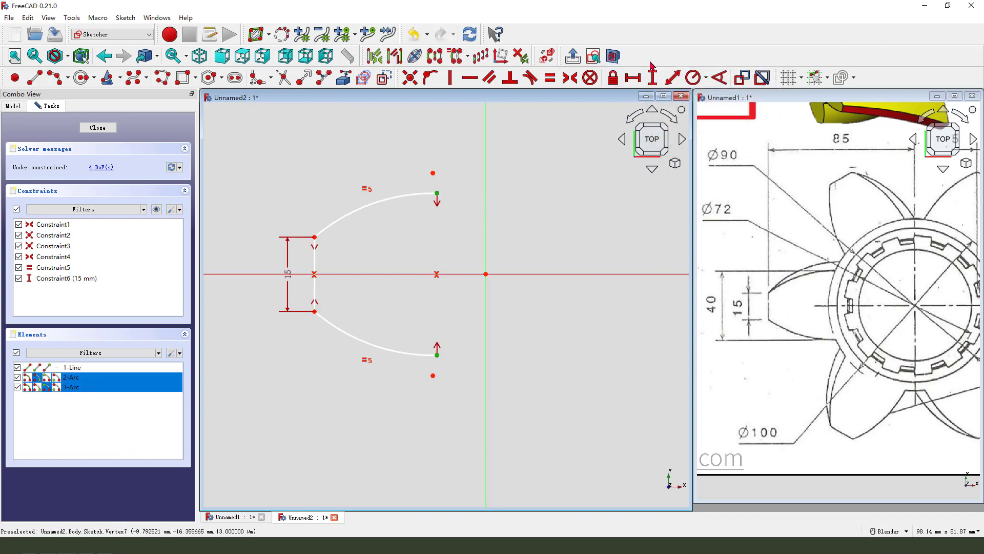
left_click(654, 78)
key("Return")
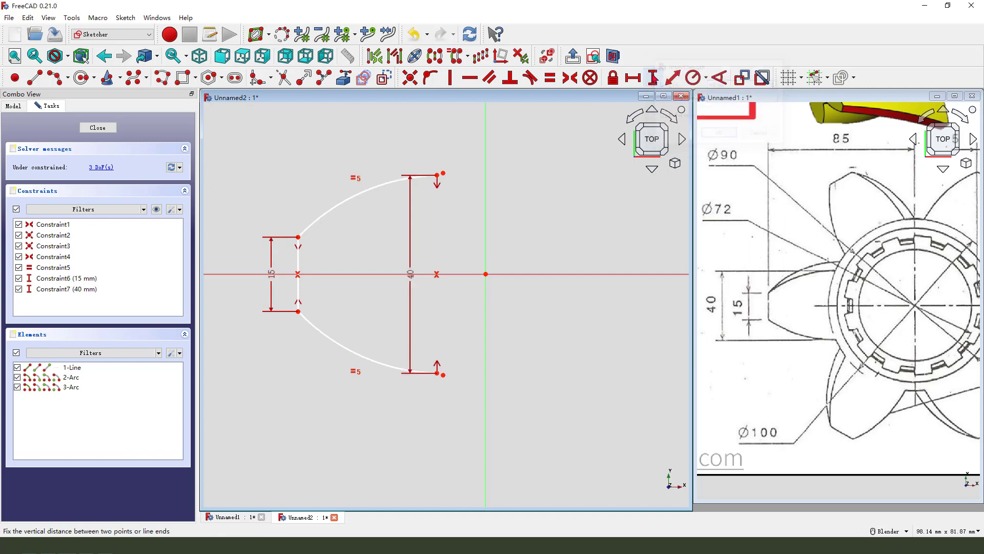
Set the horizontal distance from the line's upper endpoint to the origin to 85 mm and pull the arcs' free ends back toward the line.
left_click(298, 238)
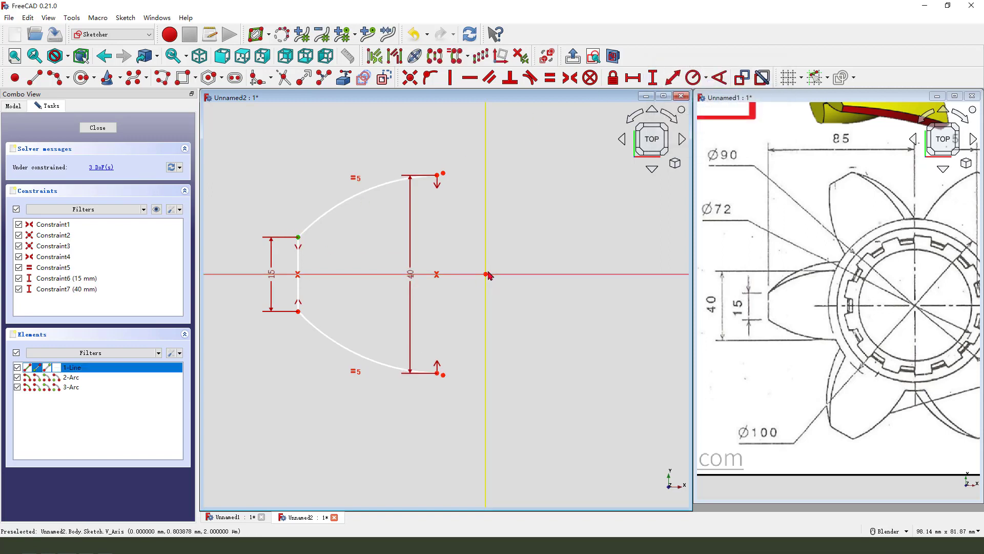
left_click(486, 275)
left_click(639, 80)
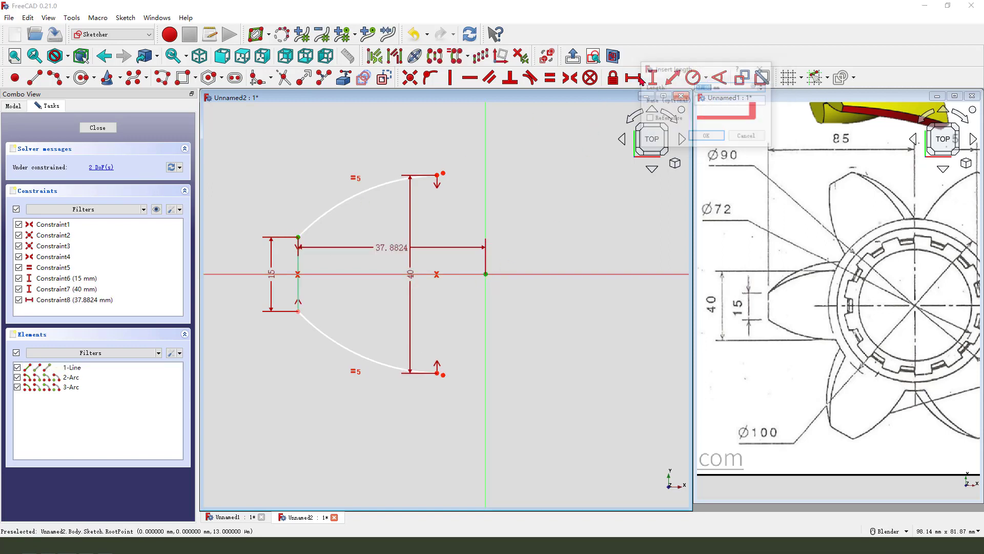
type("85")
key("Return")
scroll(578, 226, "down", 3)
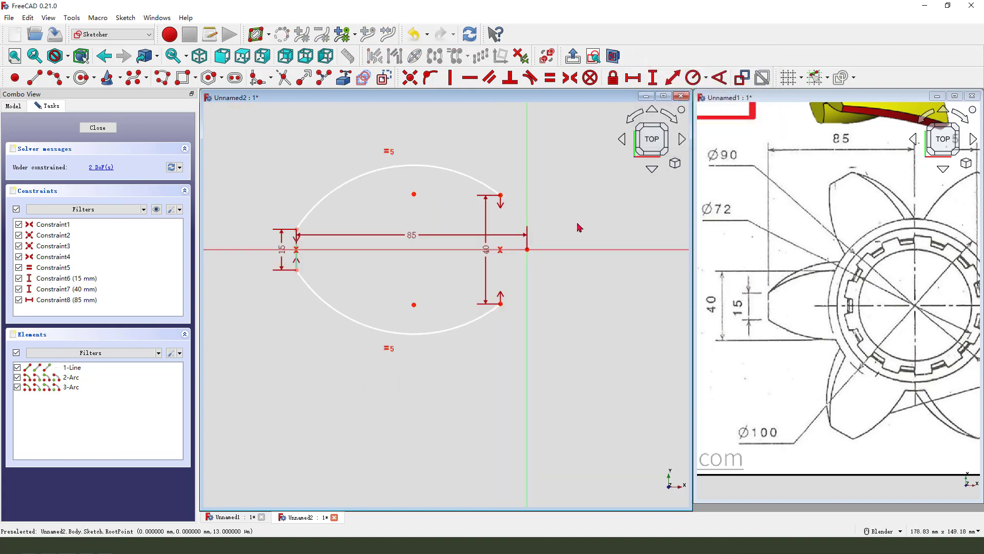
left_click_drag(513, 204, 410, 203)
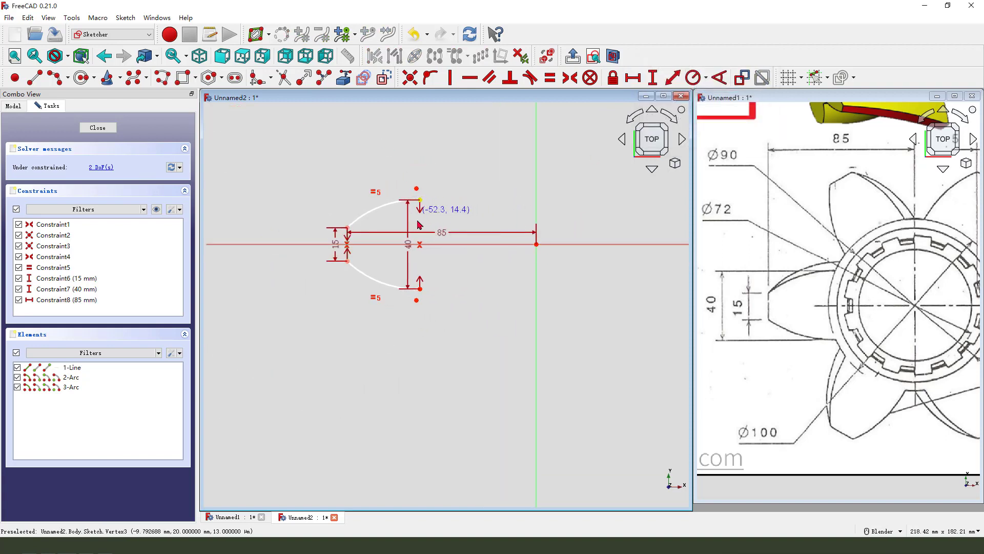
scroll(336, 248, "up", 1)
scroll(336, 248, "up", 1)
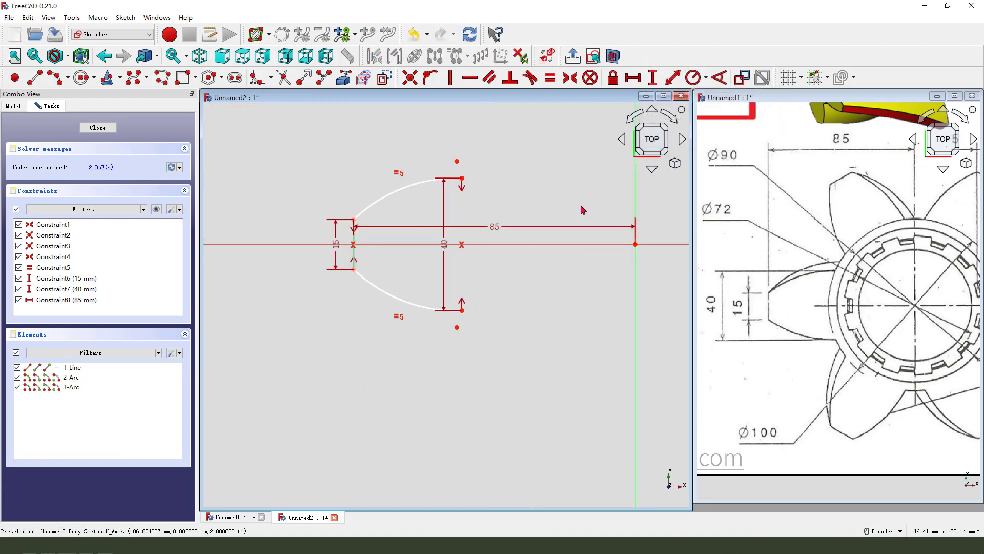
Set the upper arc's radius to 65 mm and move the radius and 40 mm dimension labels clear of the profile.
left_click(379, 194)
left_click(692, 77)
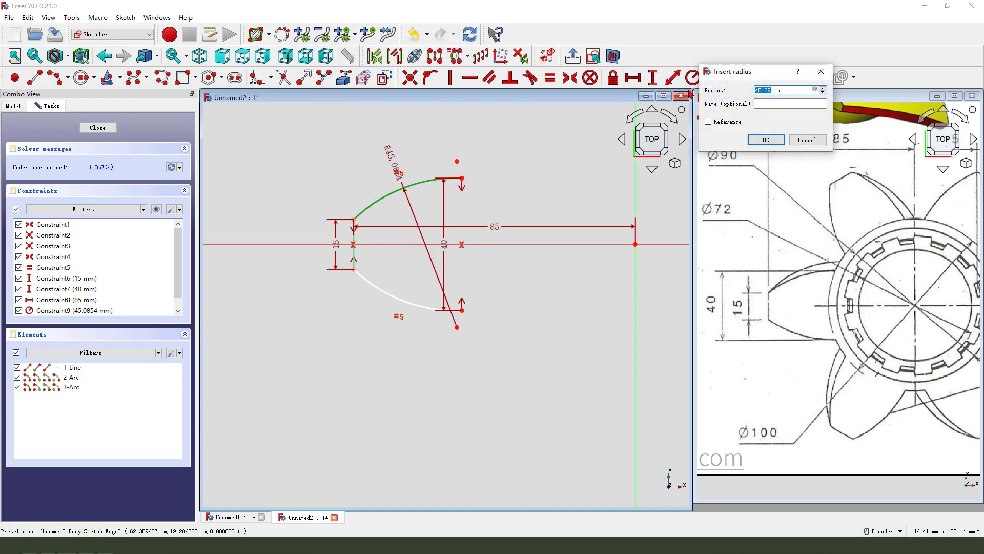
key("Return")
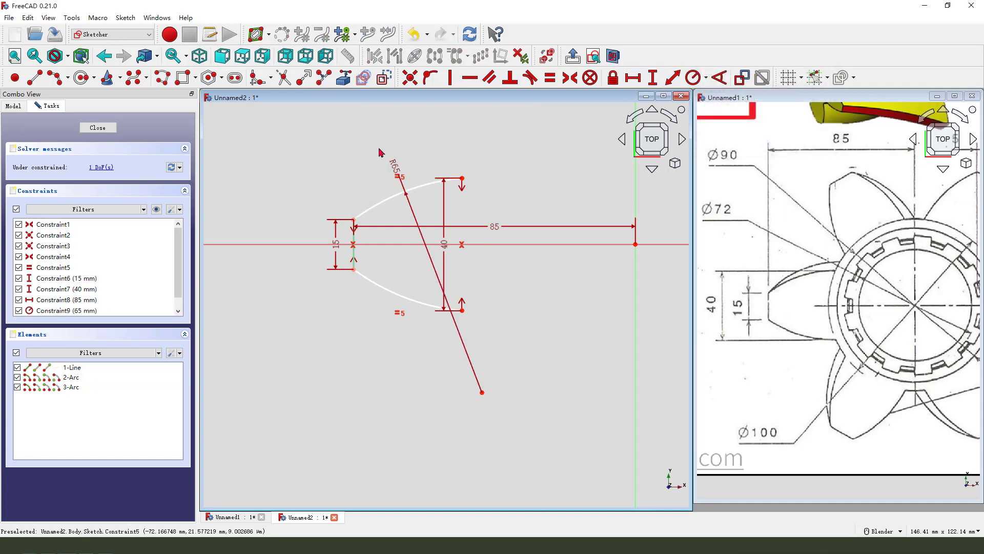
left_click_drag(385, 176, 368, 177)
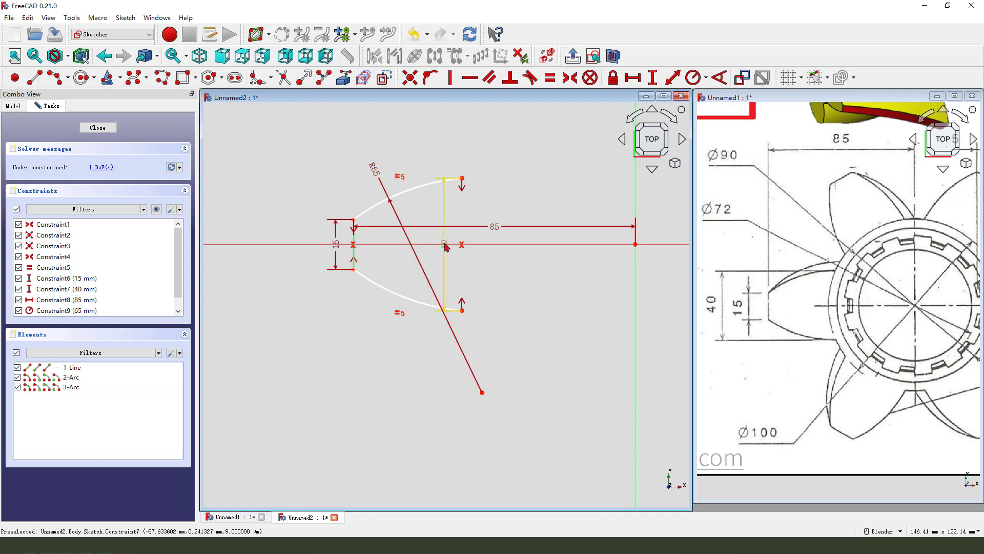
left_click_drag(445, 245, 521, 242)
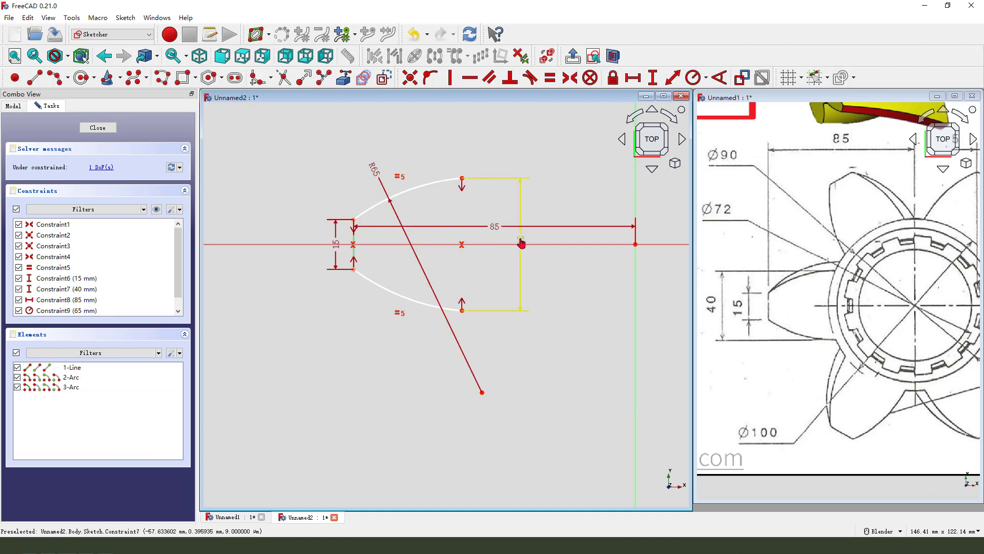
Draw a third arc crossing the horizontal axis between the tooth flanks and the vertical axis, bulging toward the 15 mm line.
left_click(55, 78)
left_click(502, 168)
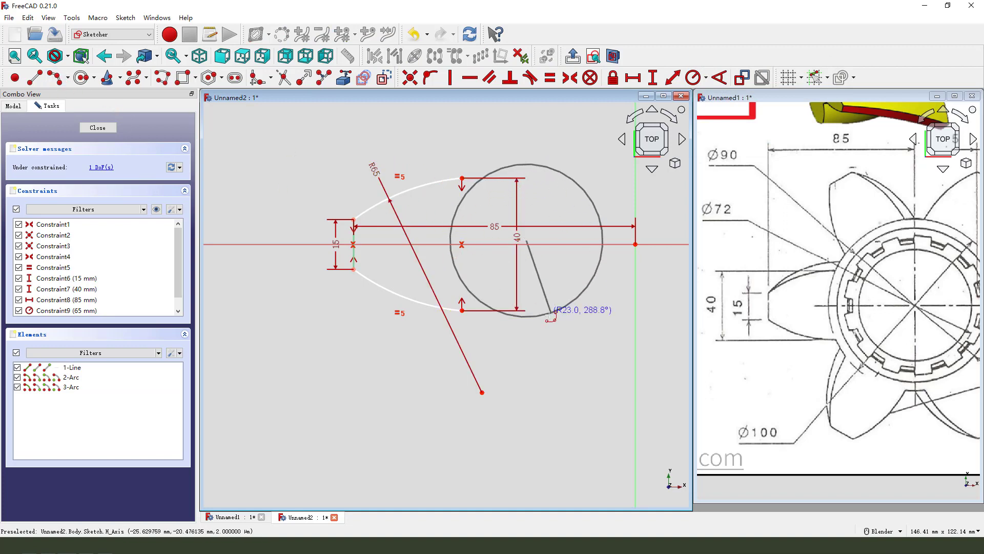
left_click(545, 318)
left_click(512, 281)
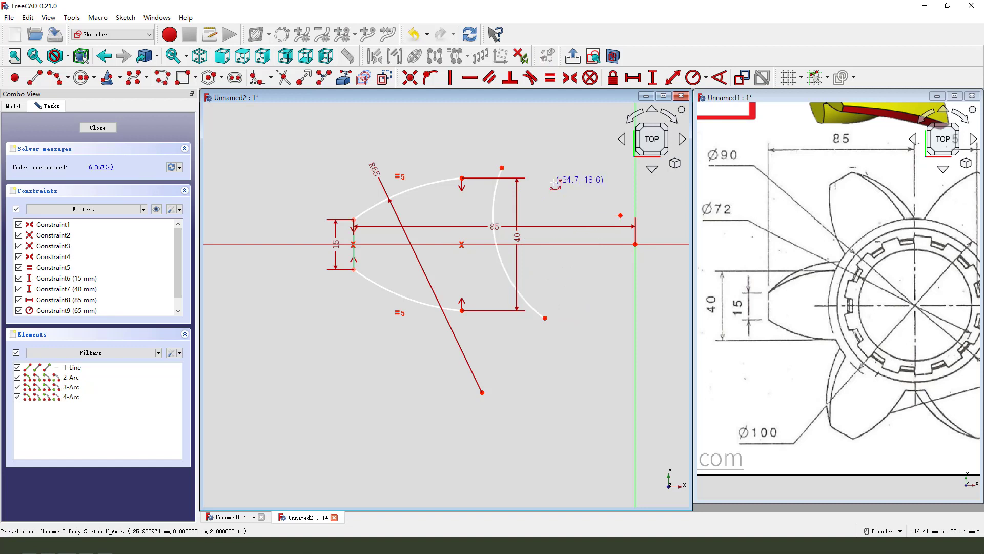
Make the new arc's endpoints coincident with the free ends of the upper and lower flank arcs.
left_click(502, 168)
left_click(462, 178)
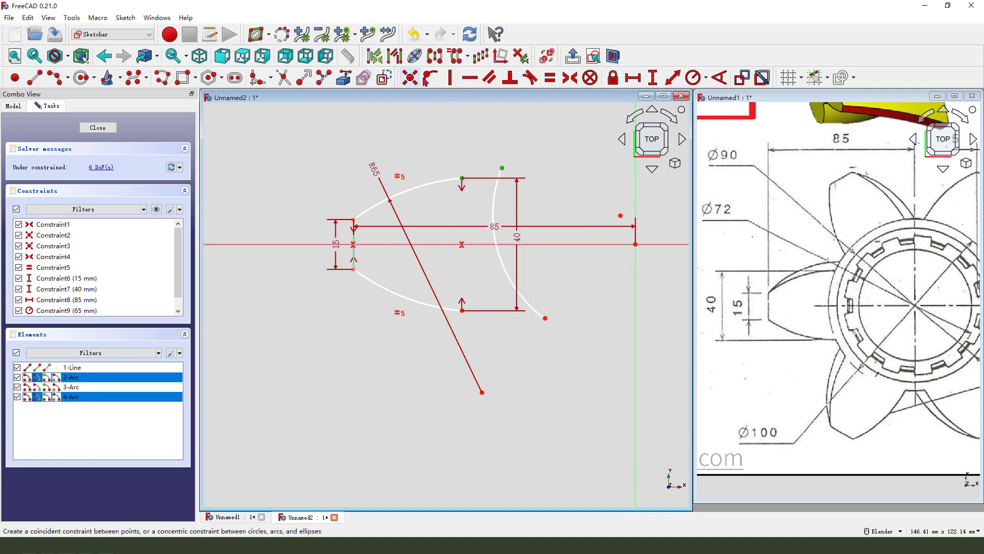
left_click(430, 78)
left_click(545, 318)
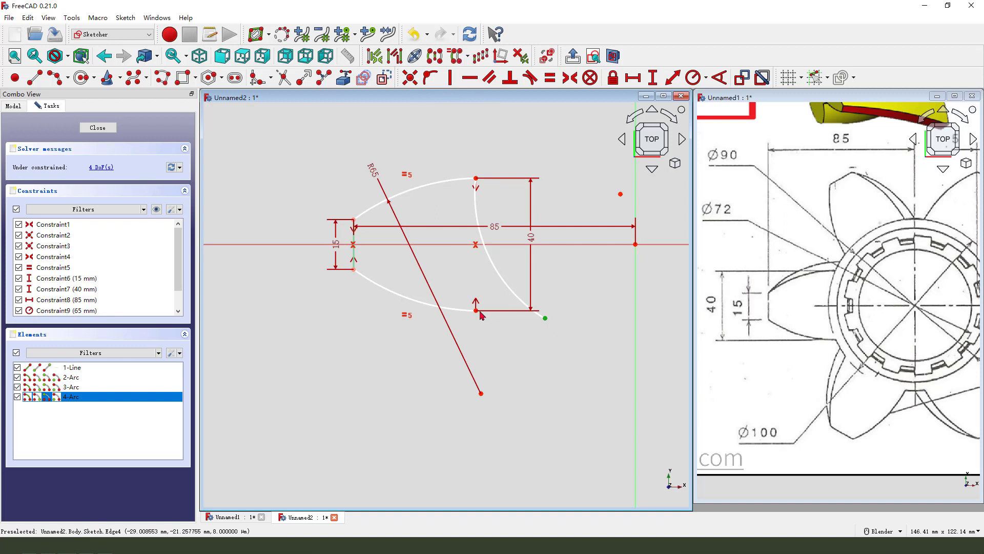
left_click(475, 310)
left_click(419, 80)
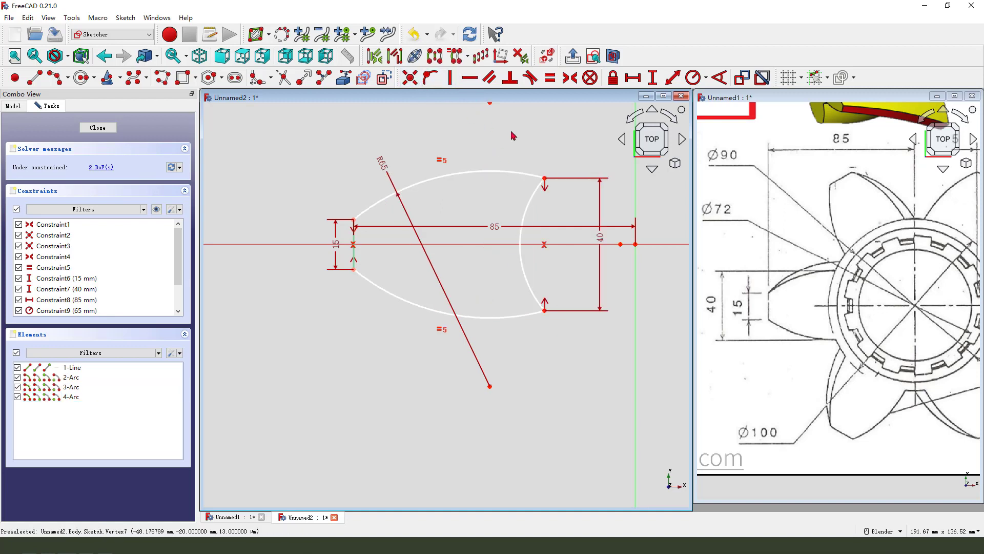
Make the closing arc's centre coincident with the origin and set its radius to 50 mm.
scroll(510, 148, "down", 1)
scroll(541, 236, "up", 1)
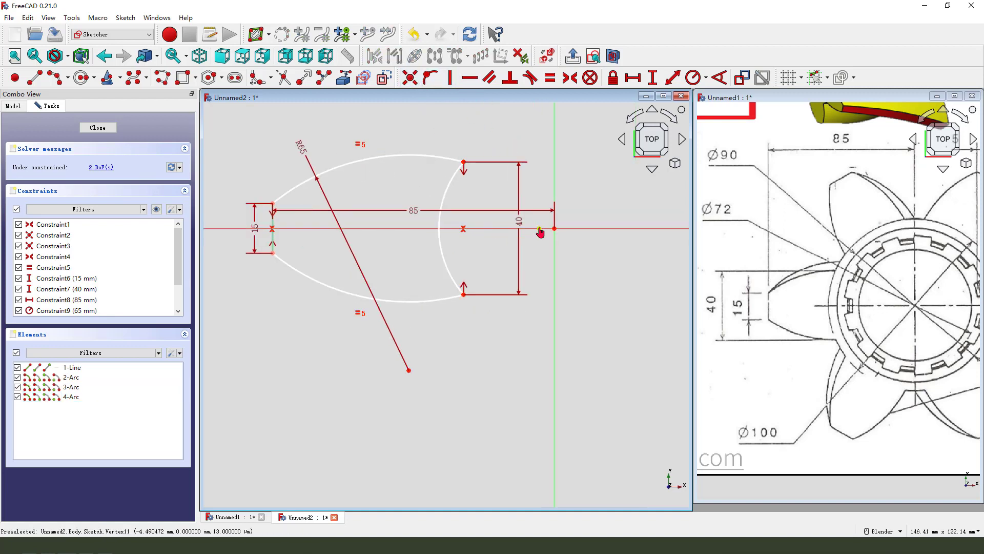
left_click(540, 231)
left_click(410, 78)
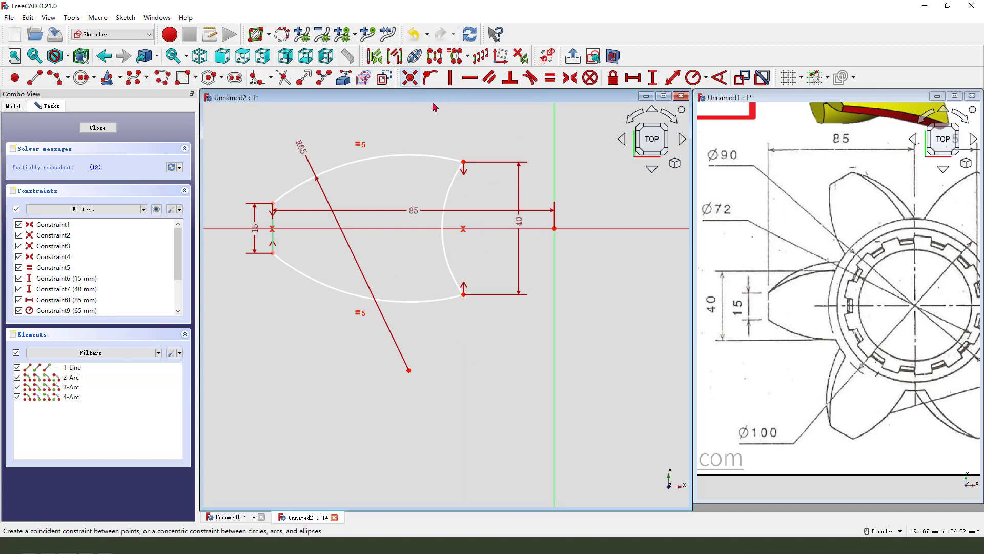
left_click(452, 193)
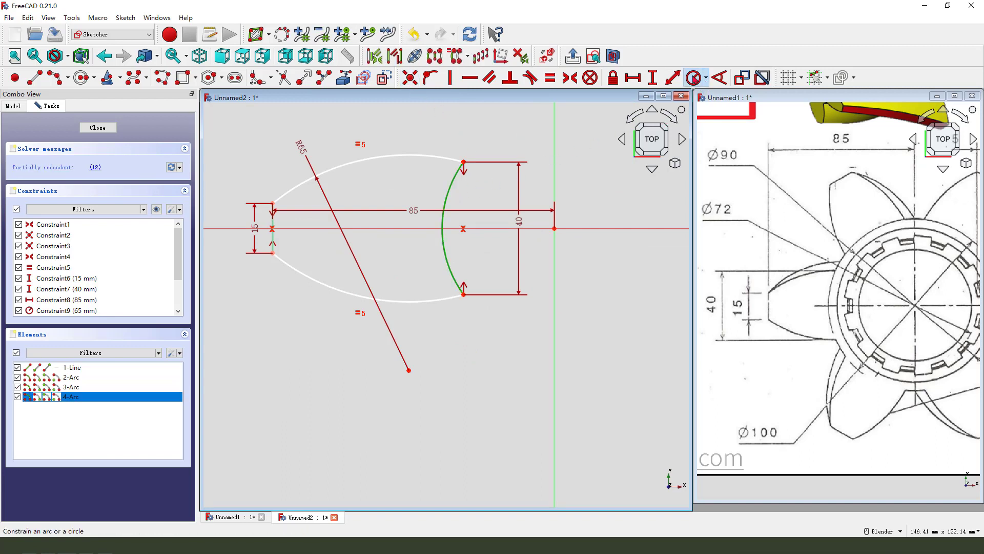
left_click(693, 78)
key("Return")
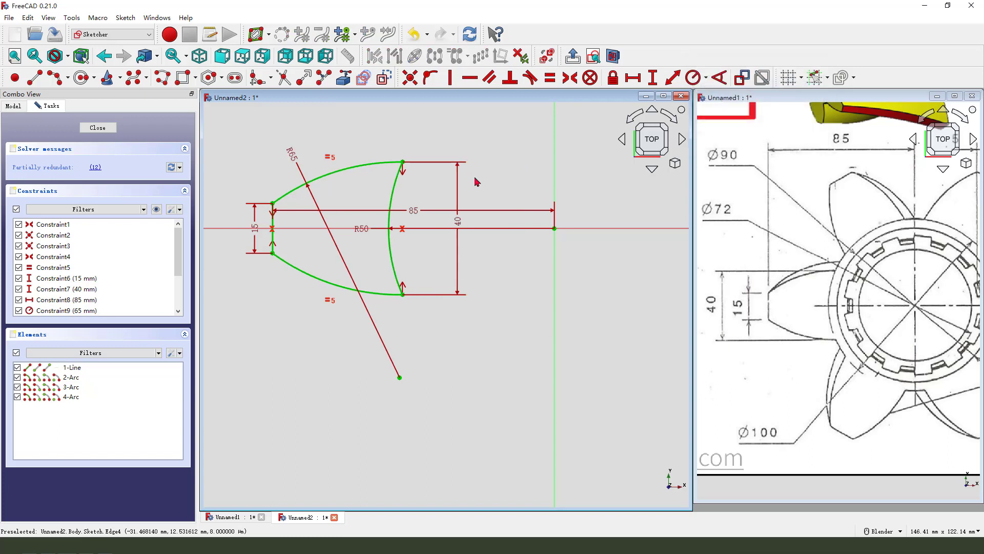
Rearrange the 85 mm, 40 mm, R50 and R65 dimension labels around the tooth profile and close the sketch.
mouse_move(423, 209)
left_mouse_down()
mouse_move(403, 192)
mouse_move(393, 120)
left_mouse_up()
left_click_drag(444, 219, 427, 218)
left_click_drag(365, 229, 371, 193)
left_click_drag(295, 155, 304, 147)
scroll(454, 259, "down", 2)
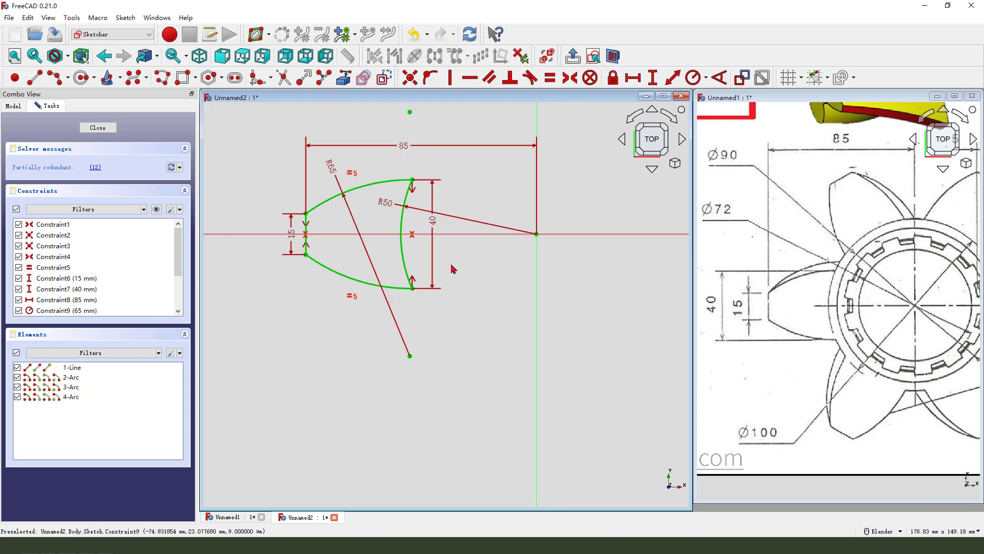
left_click(98, 127)
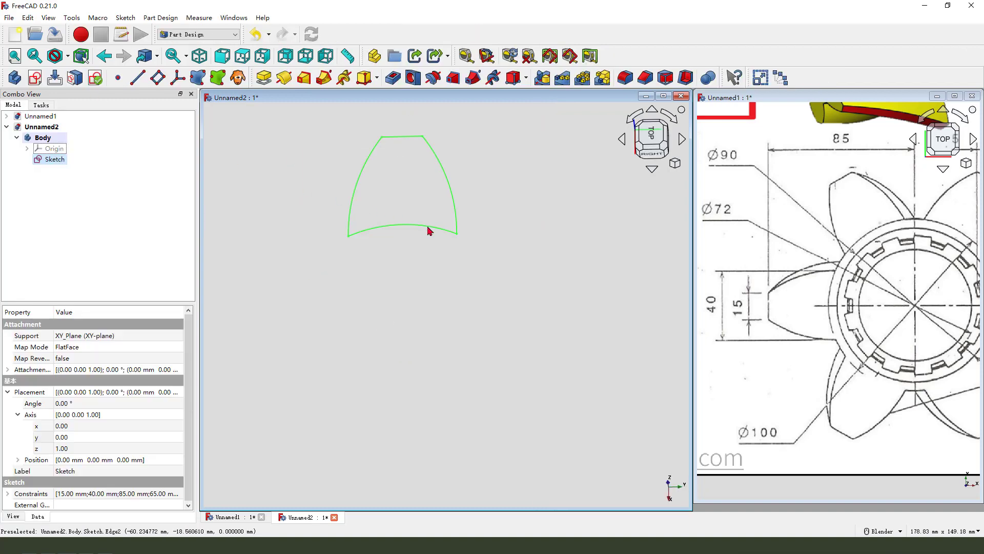
In the Arch workbench, scale the tooth sketch about its inner arc's centre as a clone with X and Y factors of 0.75.
mouse_move(429, 226)
middle_mouse_down()
mouse_move(444, 250)
mouse_move(430, 185)
mouse_move(409, 216)
mouse_move(484, 239)
middle_mouse_up()
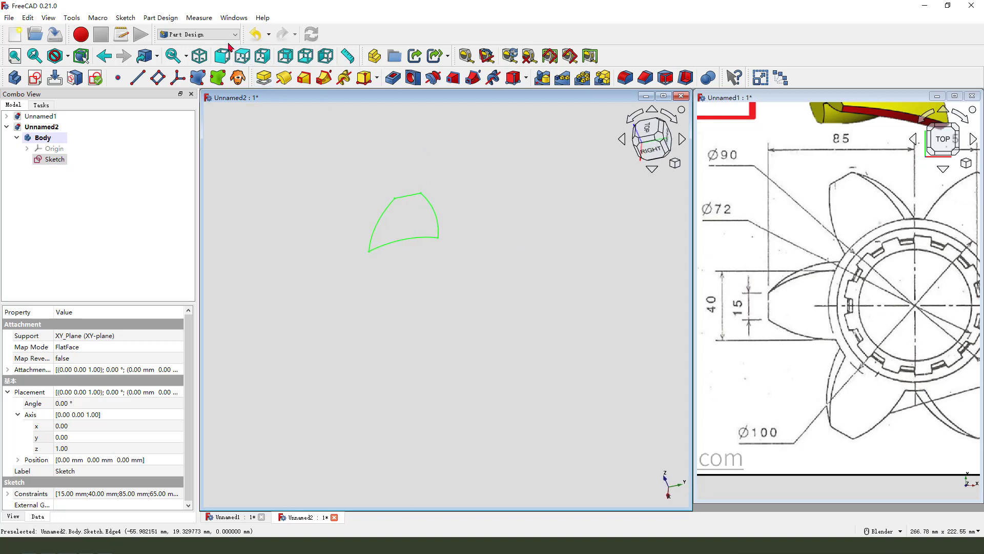
left_click(216, 34)
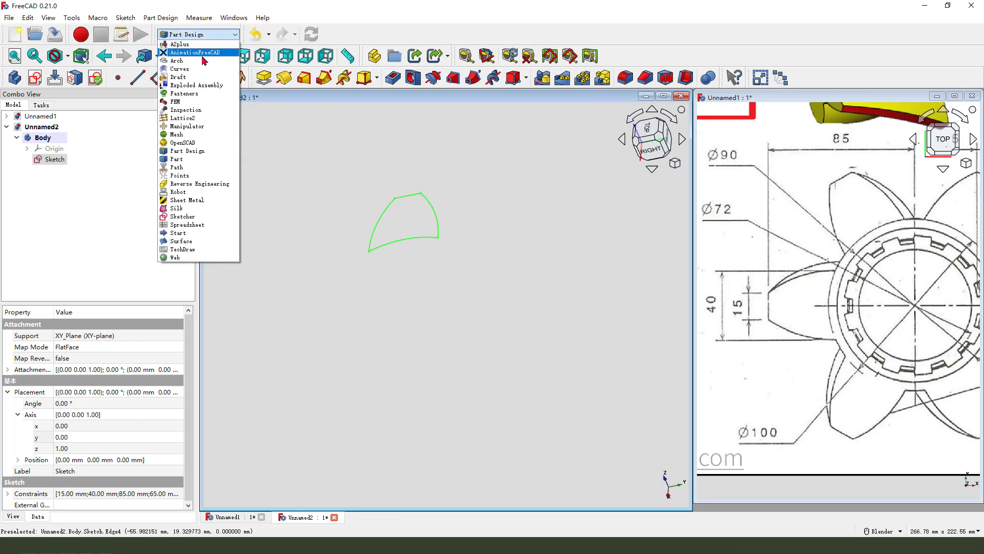
left_click(203, 61)
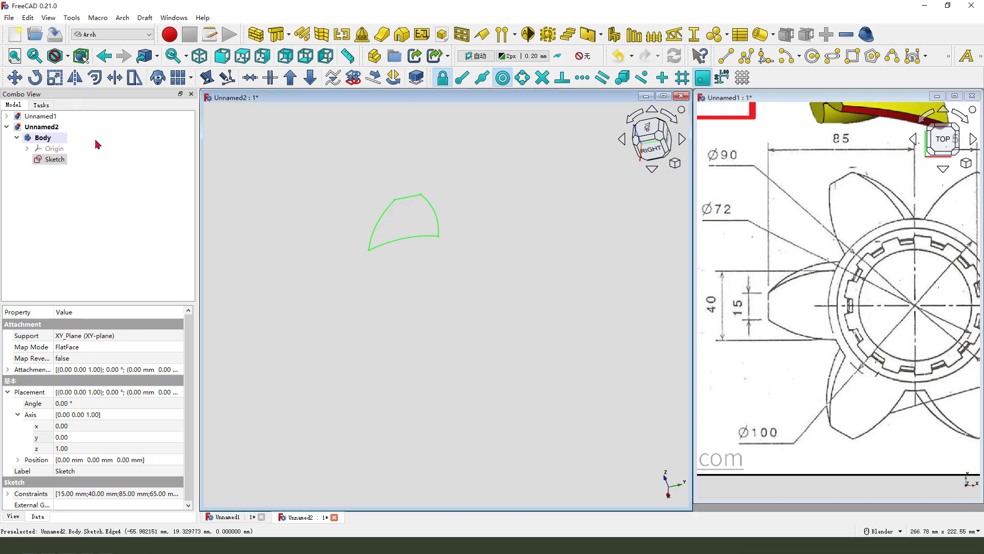
left_click(55, 78)
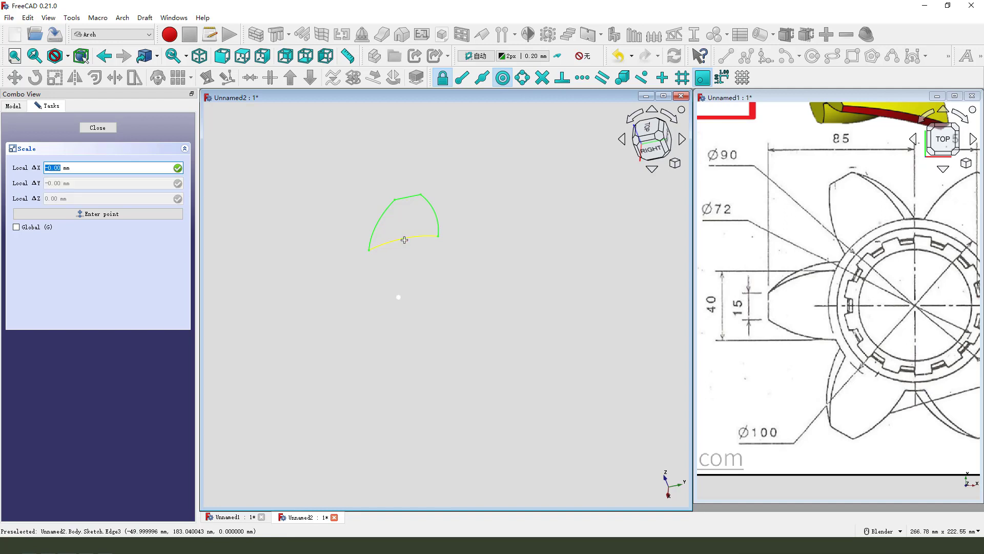
left_click(403, 239)
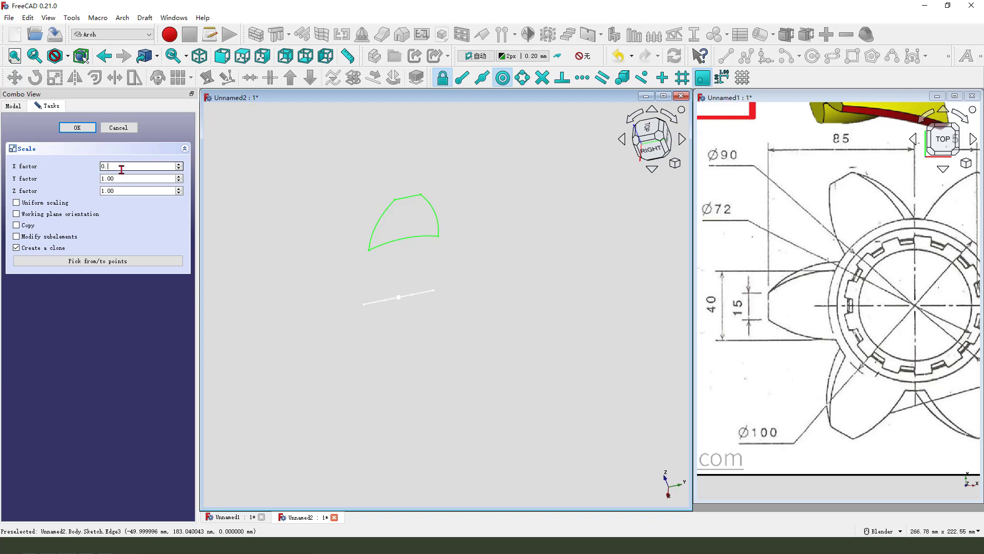
double_click(123, 178)
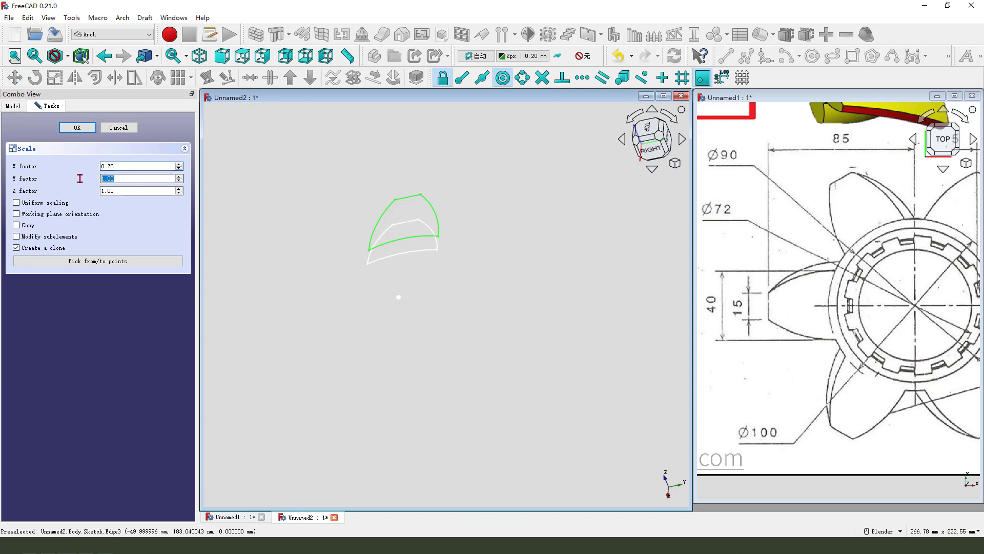
type("0.75")
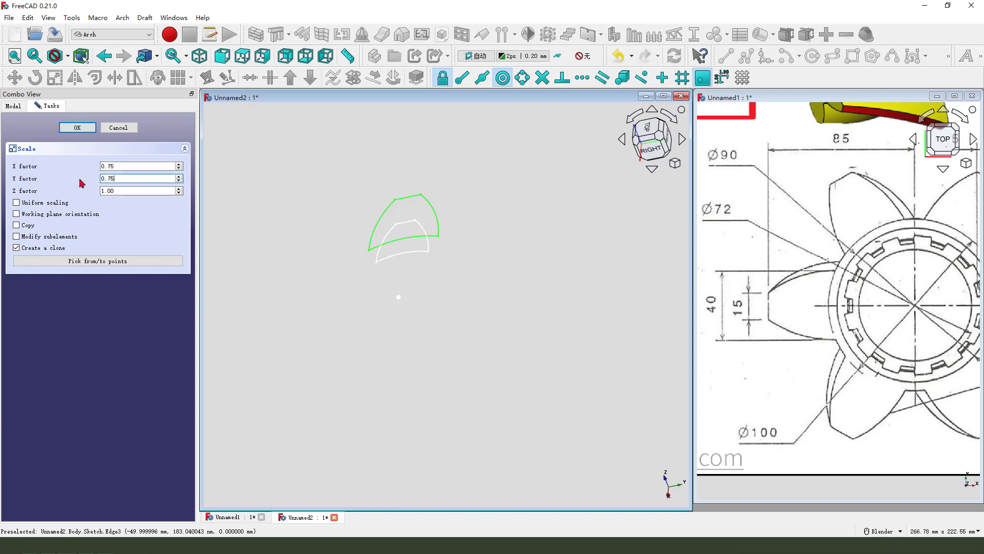
left_click_drag(68, 247, 88, 242)
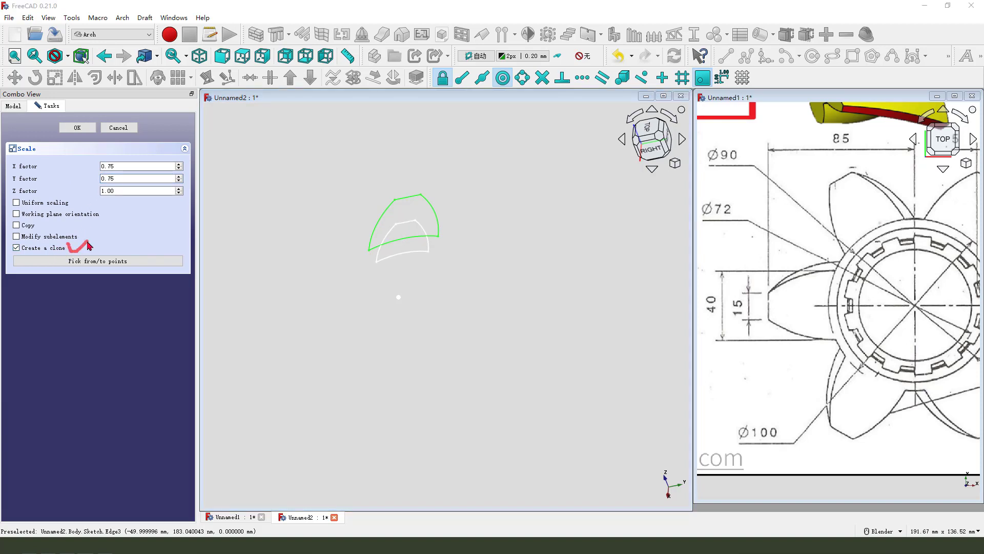
left_click_drag(21, 252, 60, 253)
left_click(80, 128)
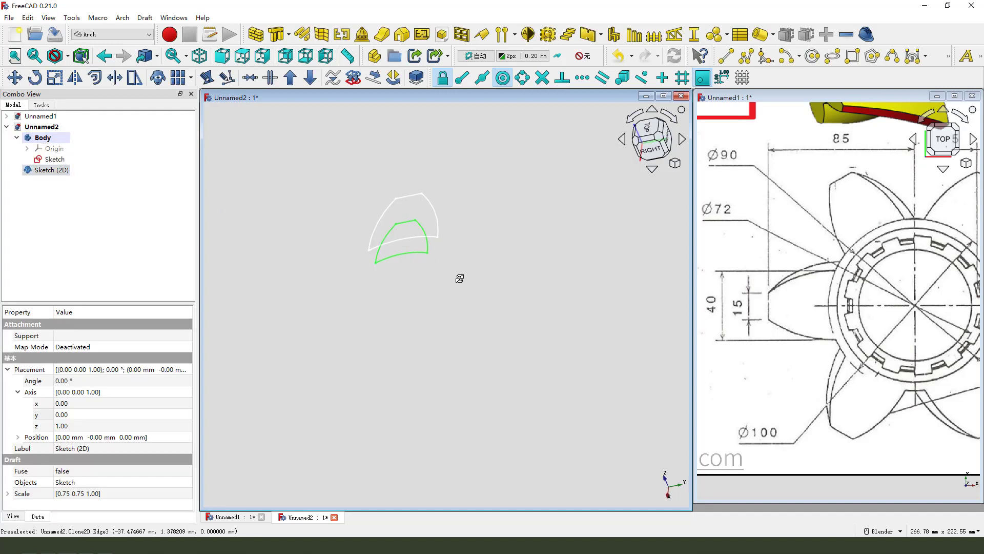
Set the 0.75-scale clone's Z position to 45 mm.
mouse_move(460, 279)
middle_mouse_down()
mouse_move(450, 293)
mouse_move(439, 279)
middle_mouse_up()
left_click_drag(457, 258, 439, 276)
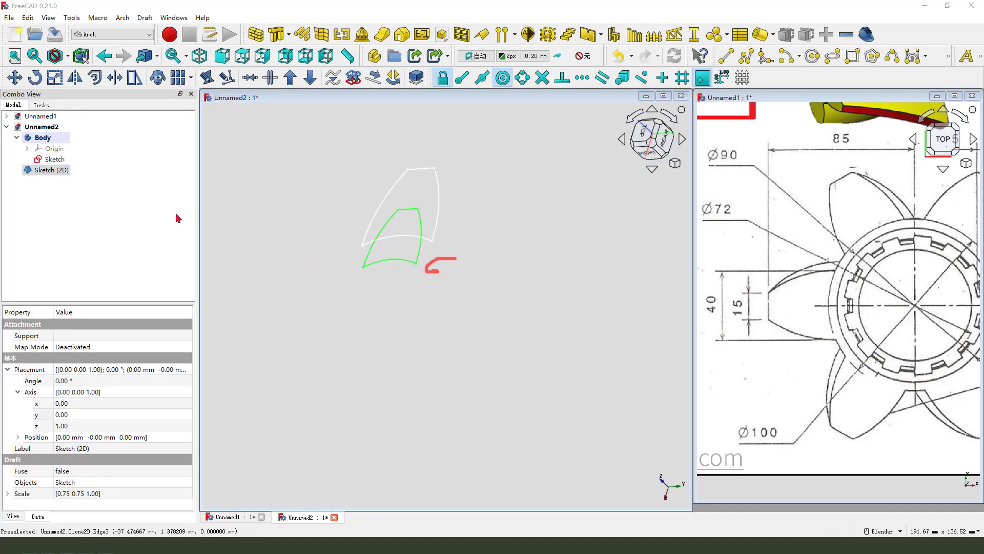
left_click(52, 172)
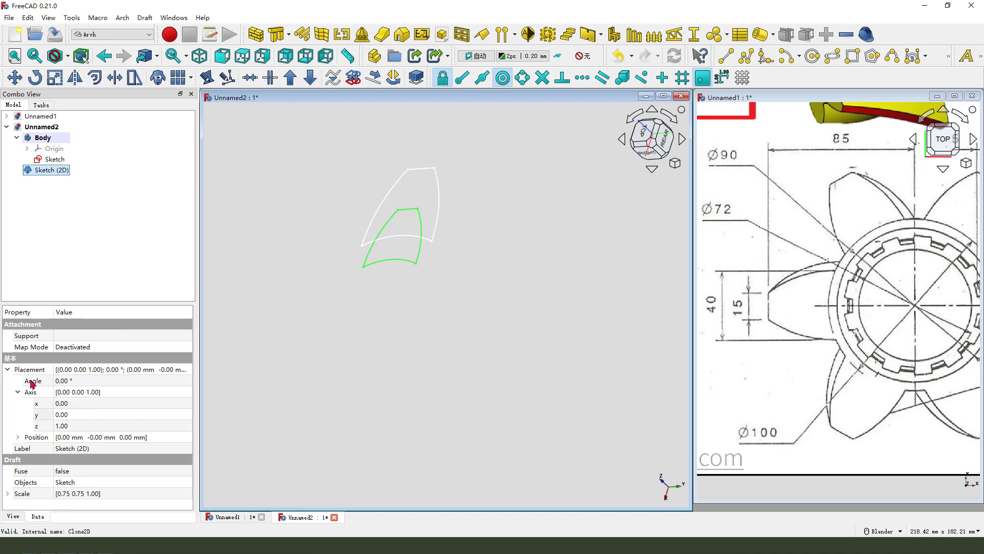
left_click(9, 370)
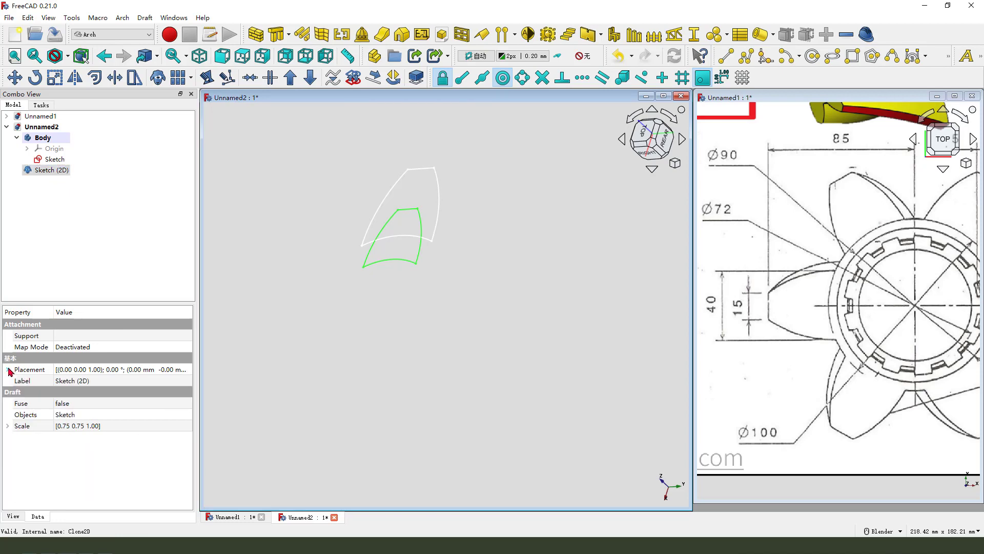
left_click(9, 369)
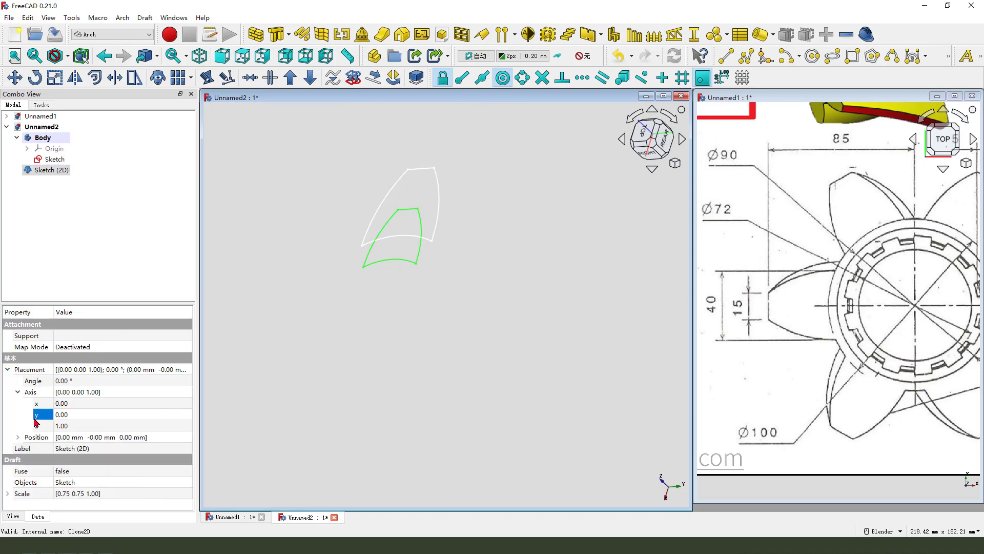
left_click(19, 438)
left_click(66, 471)
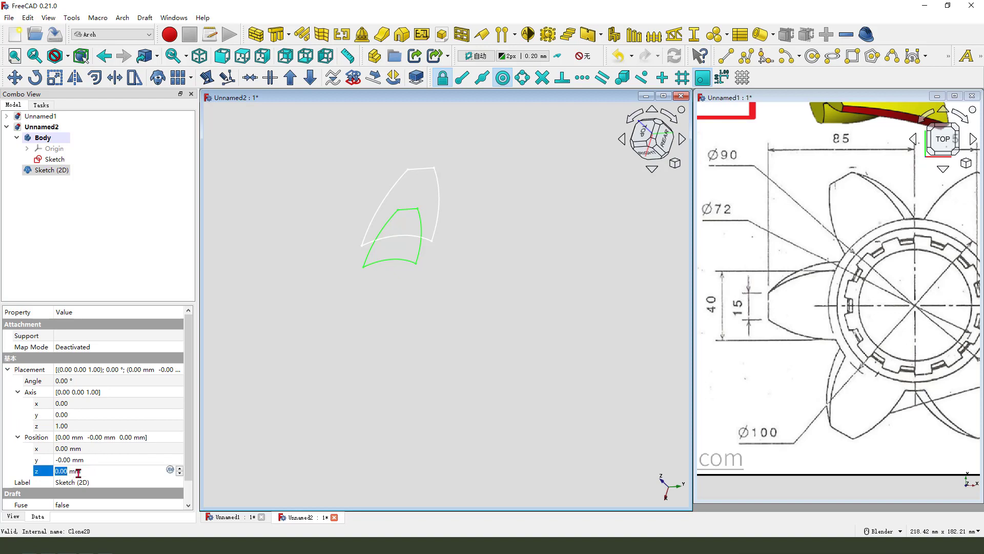
type("45")
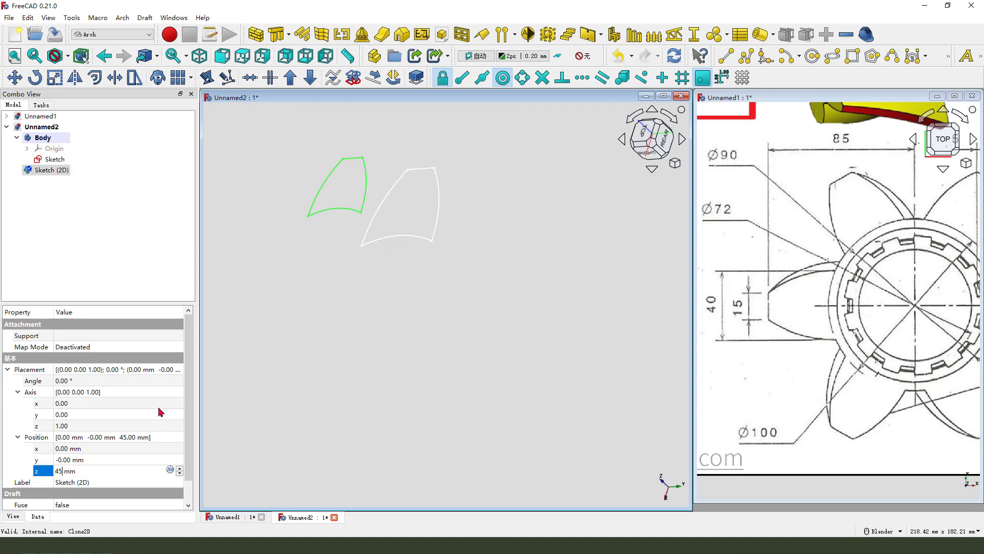
Rotate the 0.75-scale clone about the Z axis by setting its placement angle to 15°, and check it from above.
left_click(80, 381)
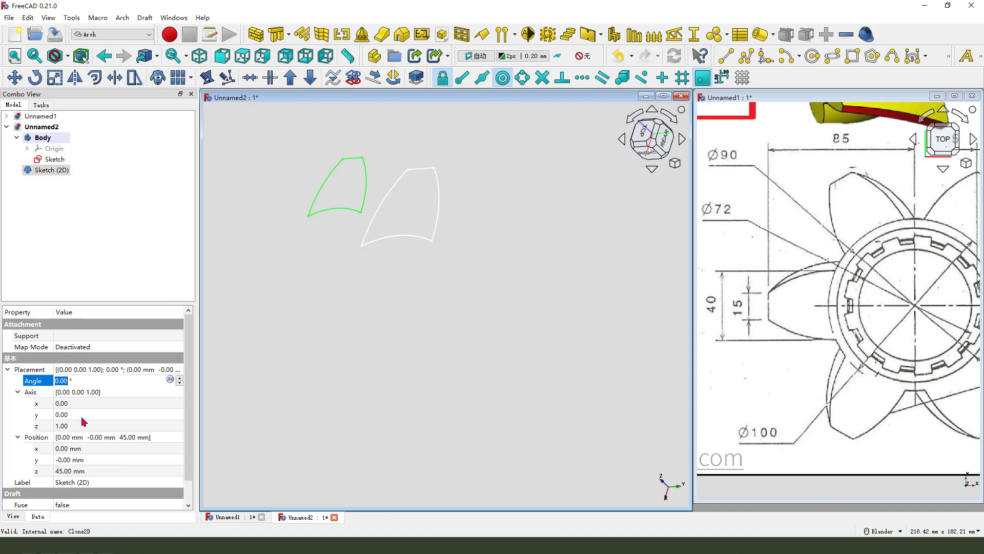
left_click(76, 415)
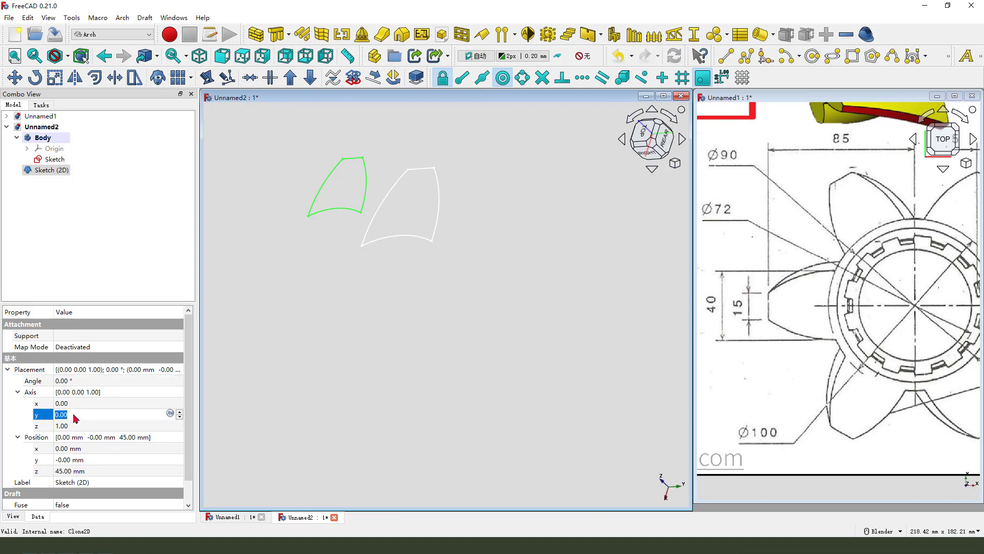
left_click(75, 381)
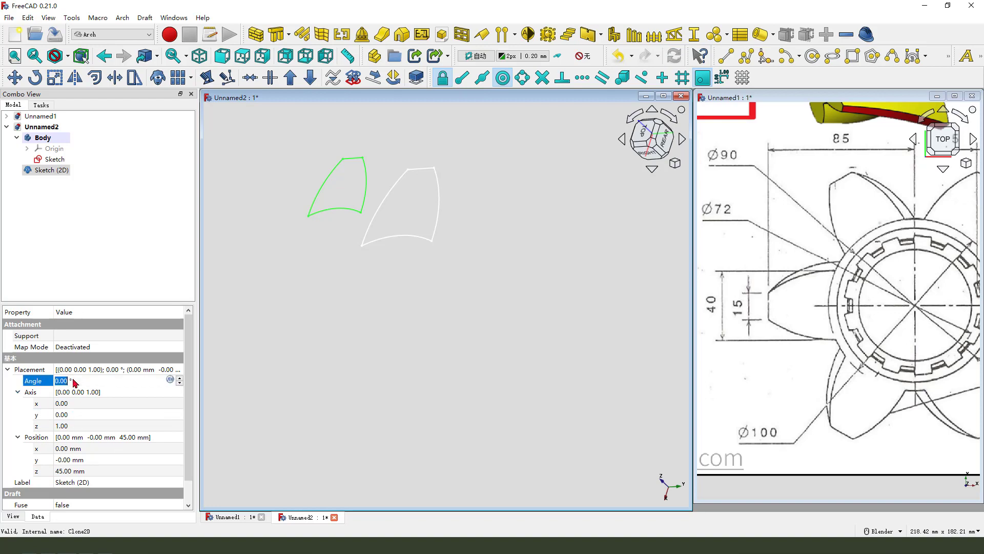
type("15")
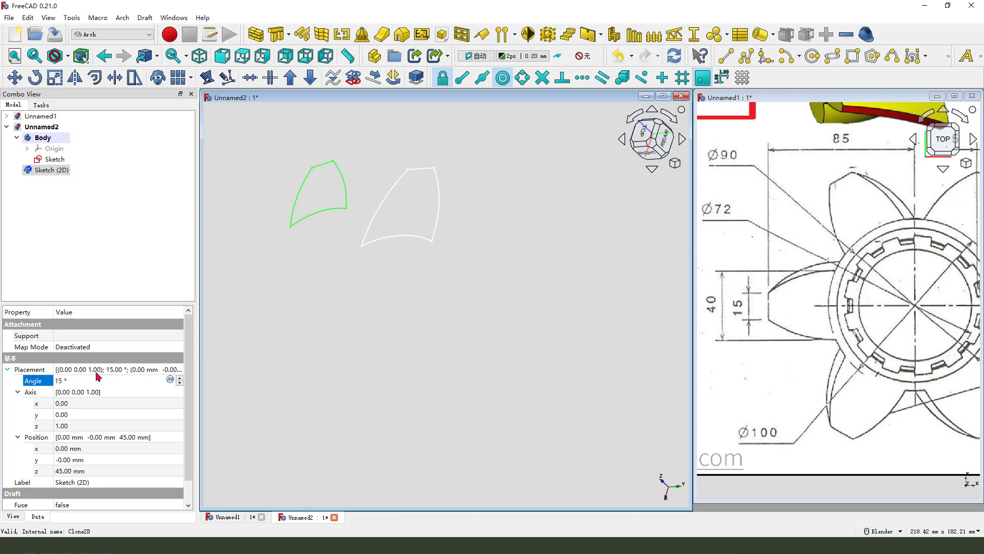
left_click(154, 250)
mouse_move(367, 246)
middle_mouse_down()
mouse_move(479, 287)
mouse_move(413, 310)
mouse_move(461, 266)
middle_mouse_up()
left_click(640, 165)
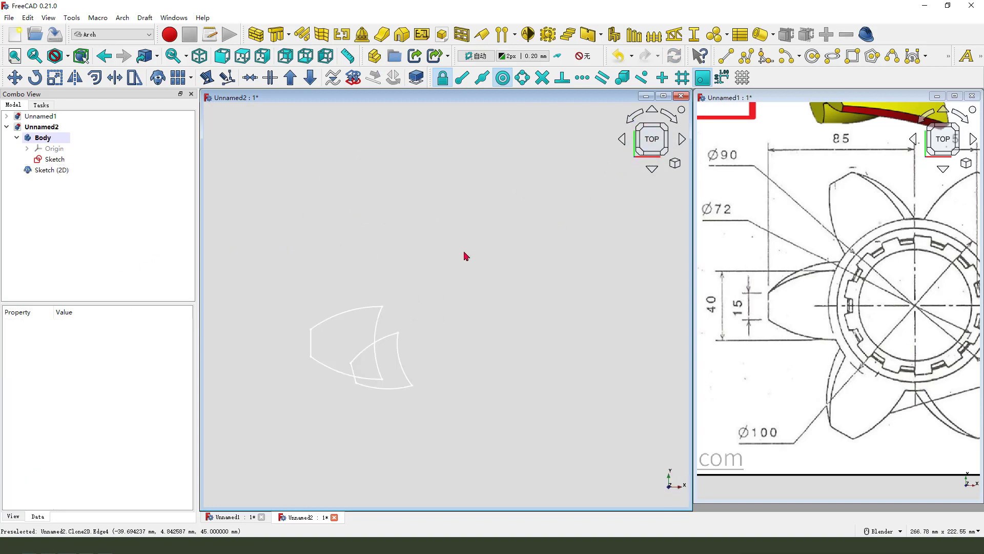
Scale the original tooth sketch about its inner arc's centre as a second clone with X and Y factors of 0.5.
mouse_move(626, 226)
middle_mouse_down()
mouse_move(452, 253)
mouse_move(405, 314)
mouse_move(450, 277)
middle_mouse_up()
left_click(51, 160)
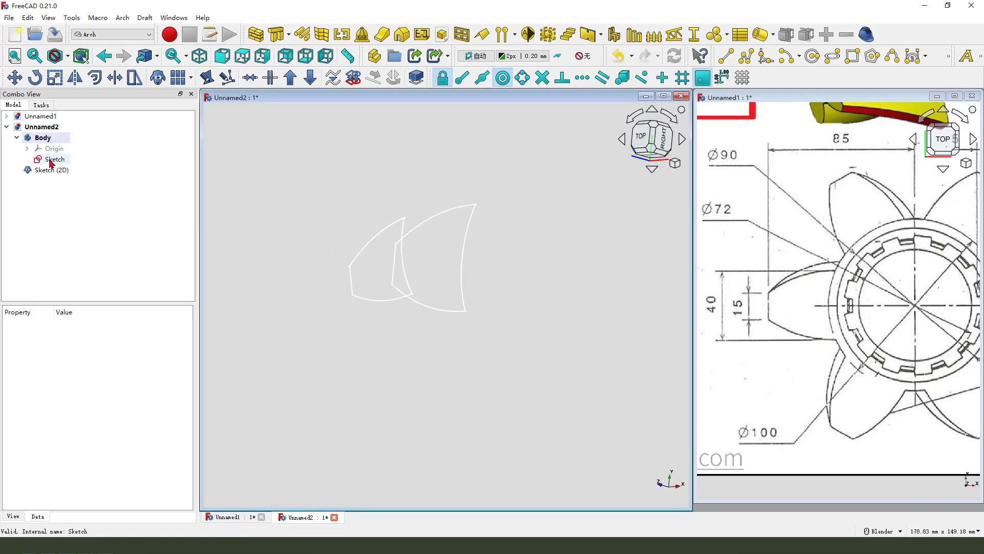
left_click(55, 79)
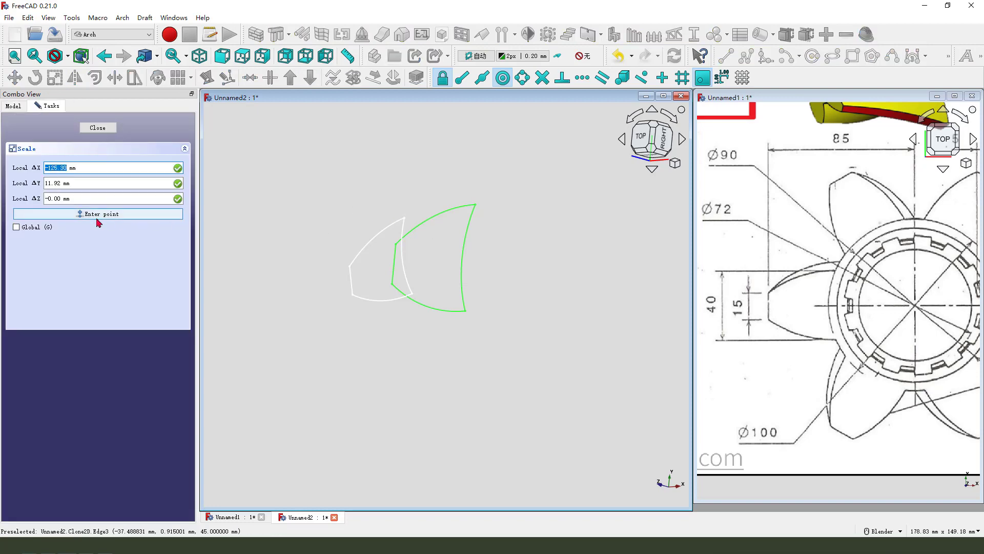
left_click(469, 232)
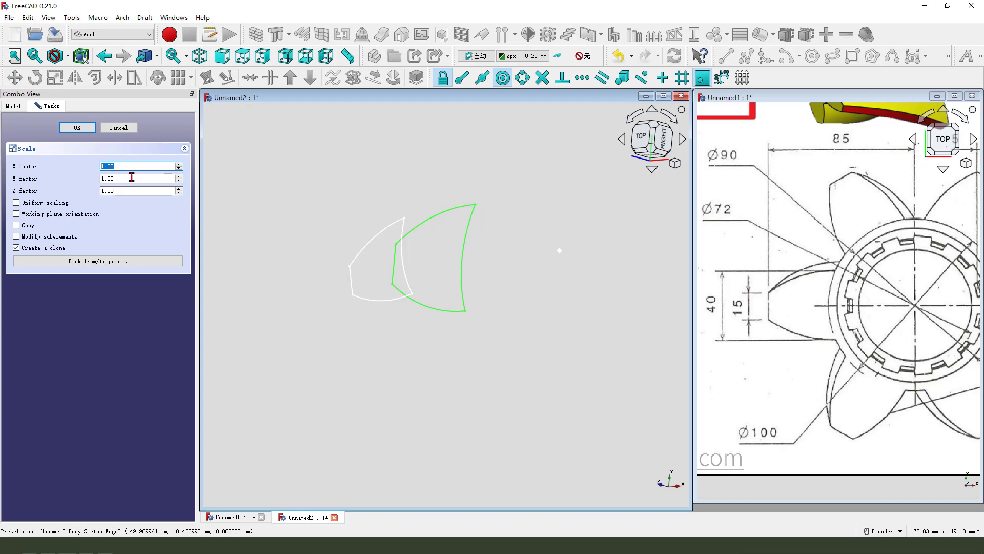
type("0.50.5")
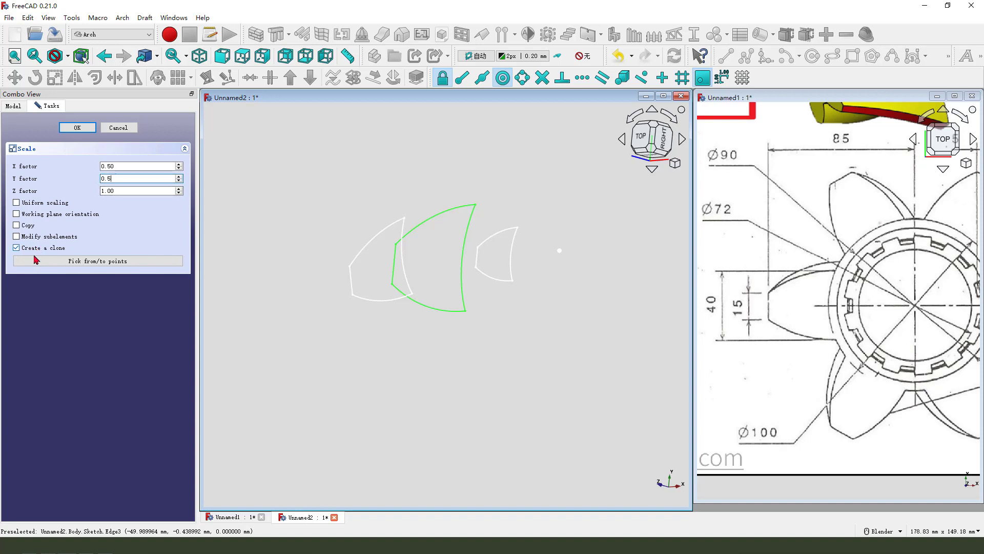
left_click(77, 127)
Set the half-scale clone's Z position to 95 mm.
mouse_move(413, 303)
middle_mouse_down()
mouse_move(514, 288)
mouse_move(496, 272)
middle_mouse_up()
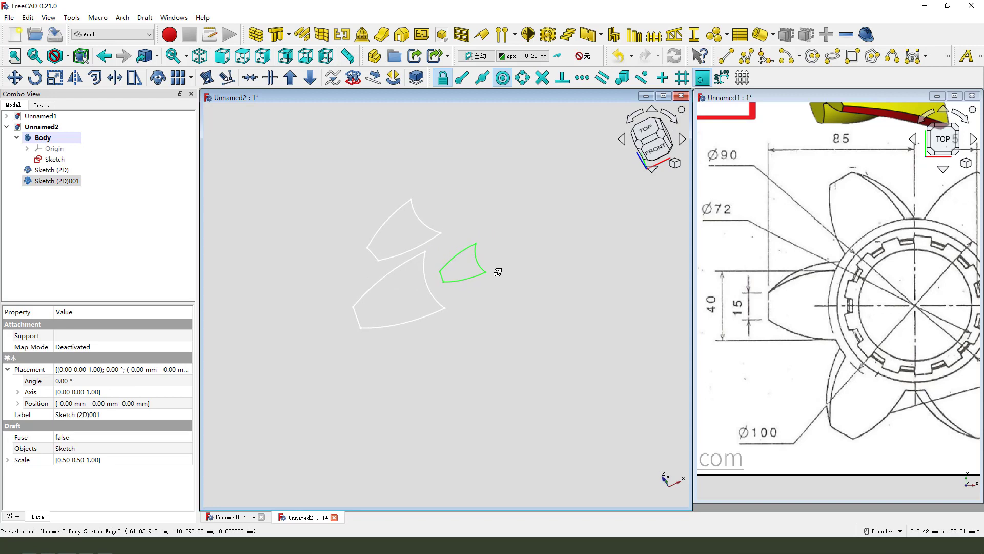
left_click(50, 182)
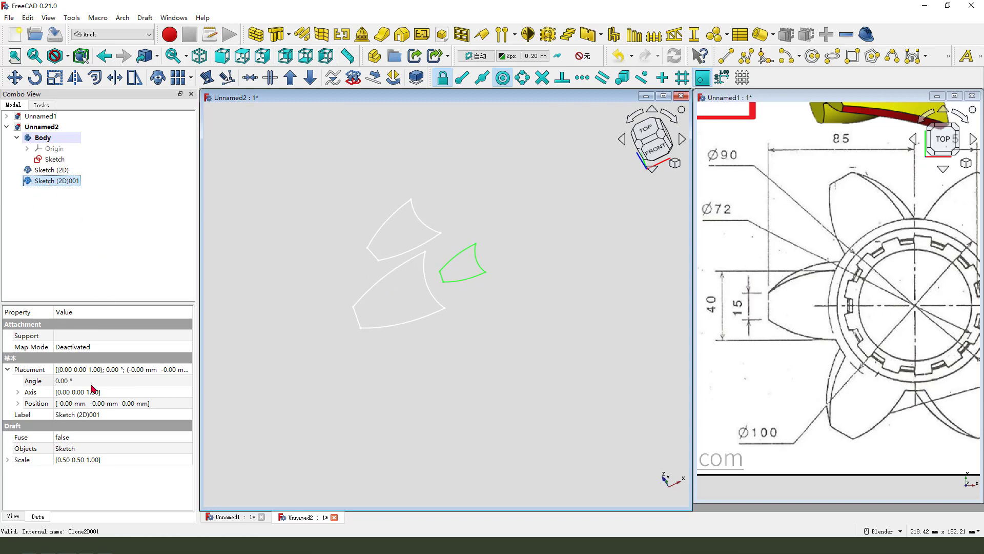
left_click(17, 403)
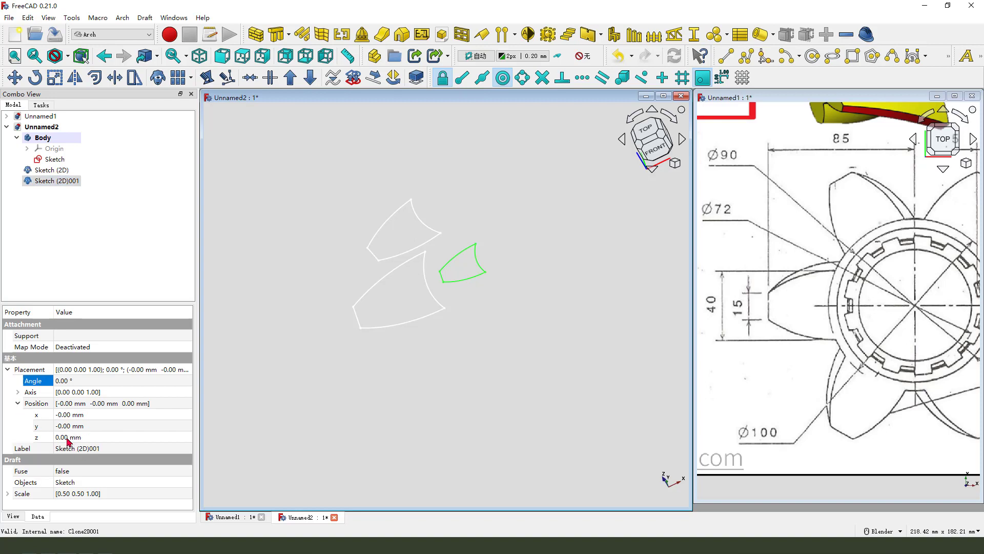
left_click(68, 437)
type("95")
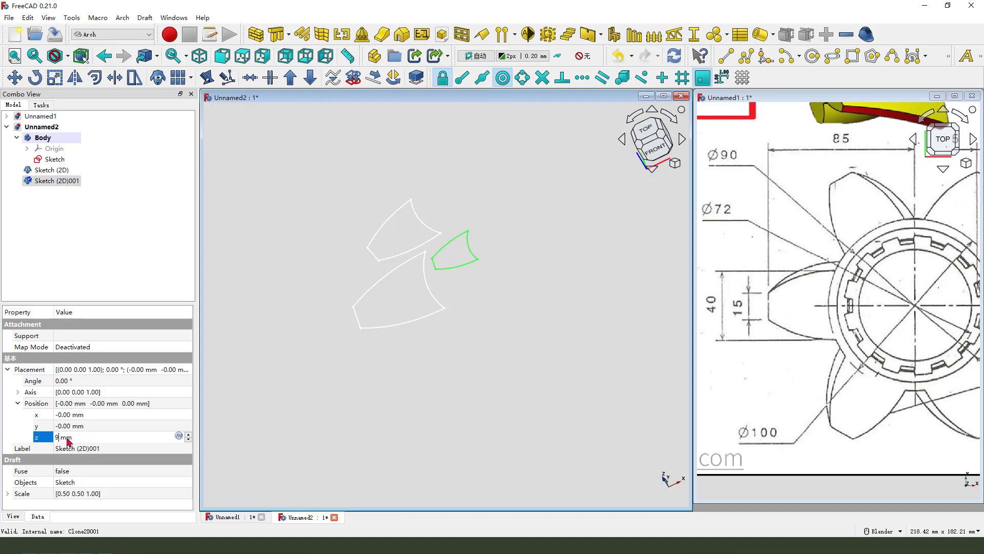
scroll(399, 361, "down", 1)
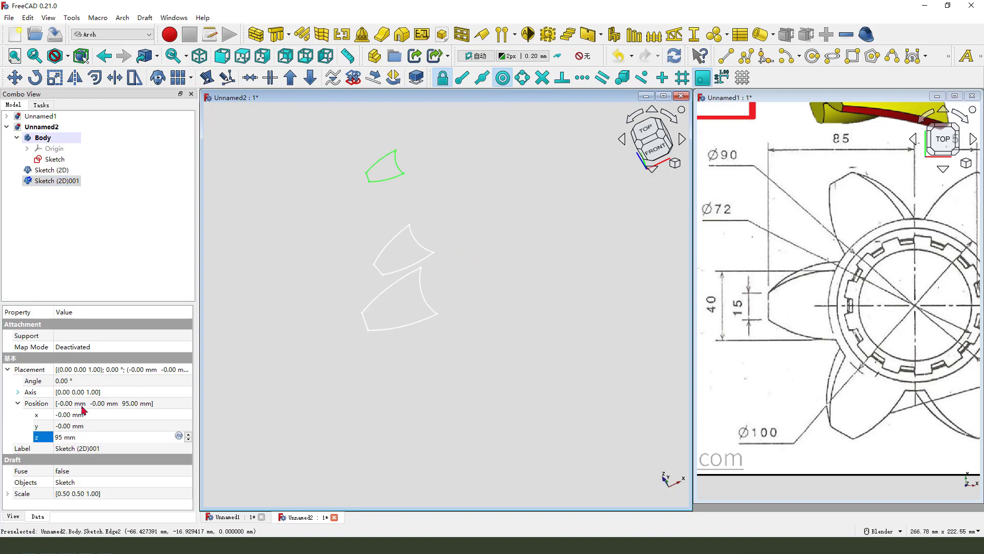
Set the half-scale clone's rotation angle about Z to 30° and inspect the three tooth sections from above and obliquely.
left_click(18, 392)
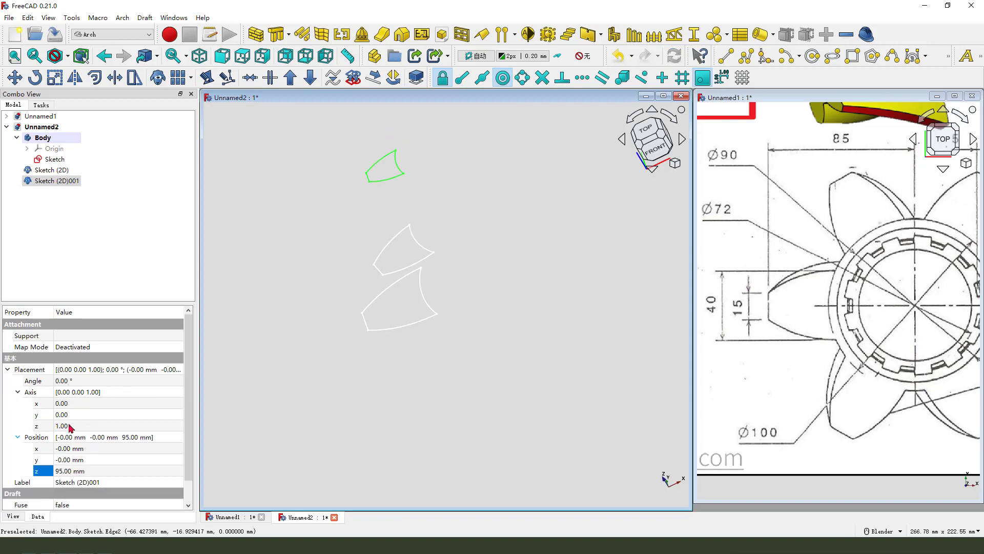
left_click(76, 380)
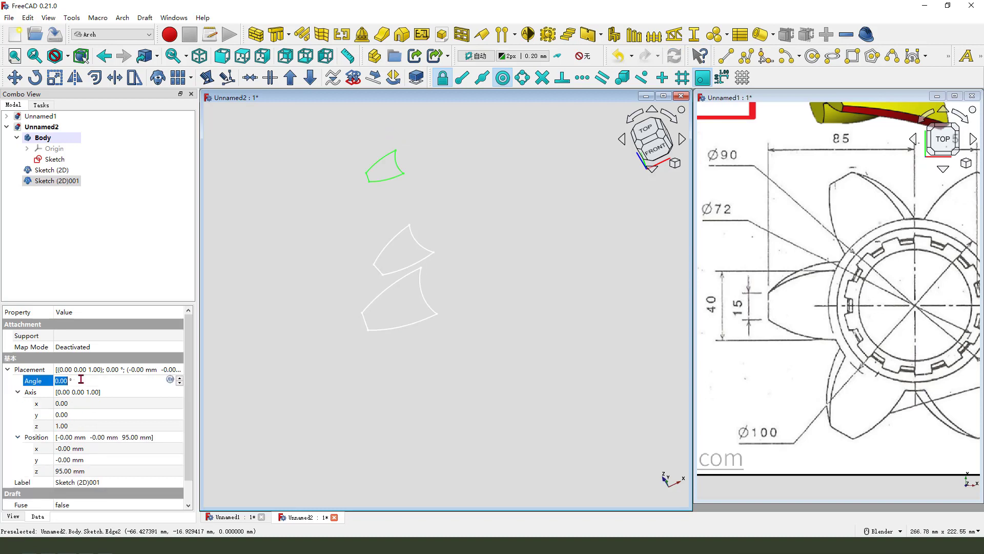
type("15")
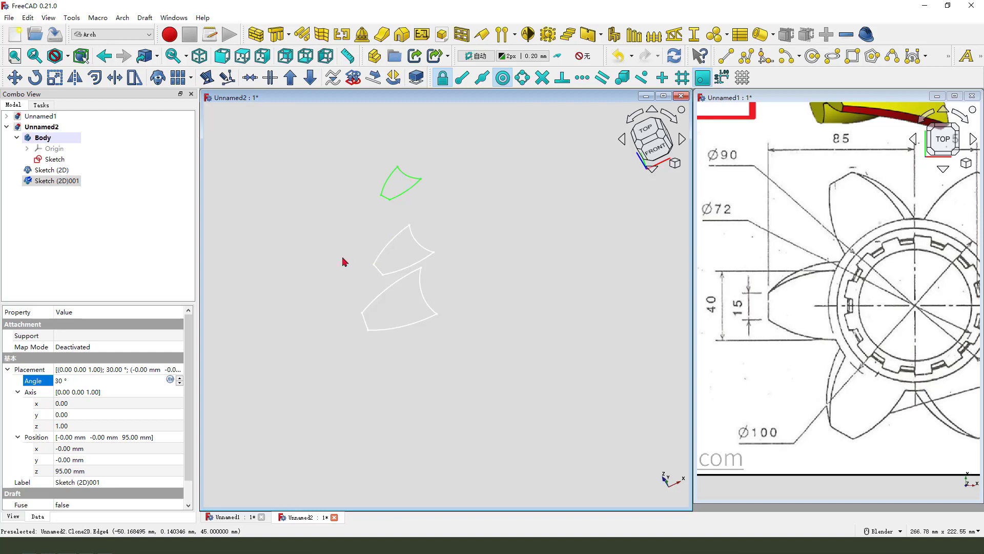
left_click(349, 268)
key("2")
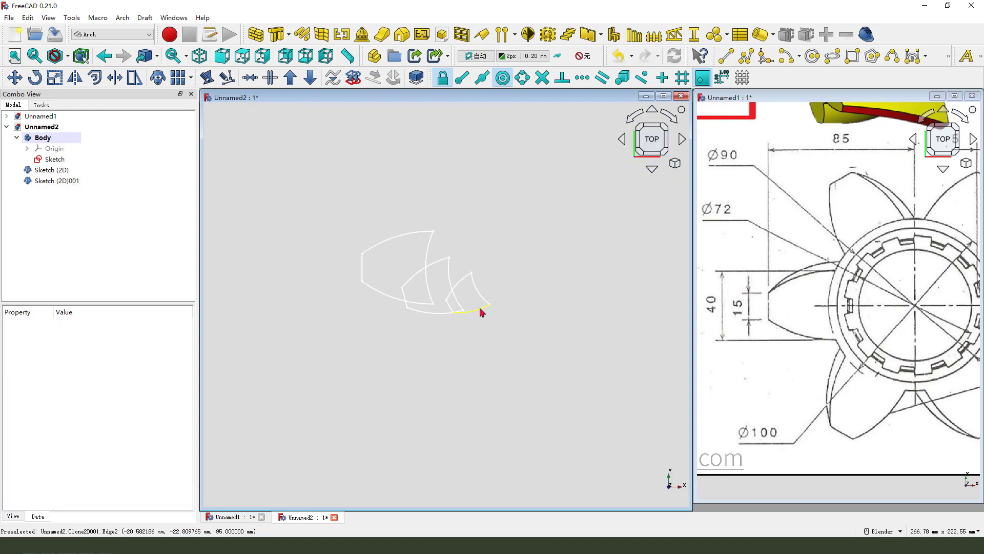
scroll(412, 308, "up", 1)
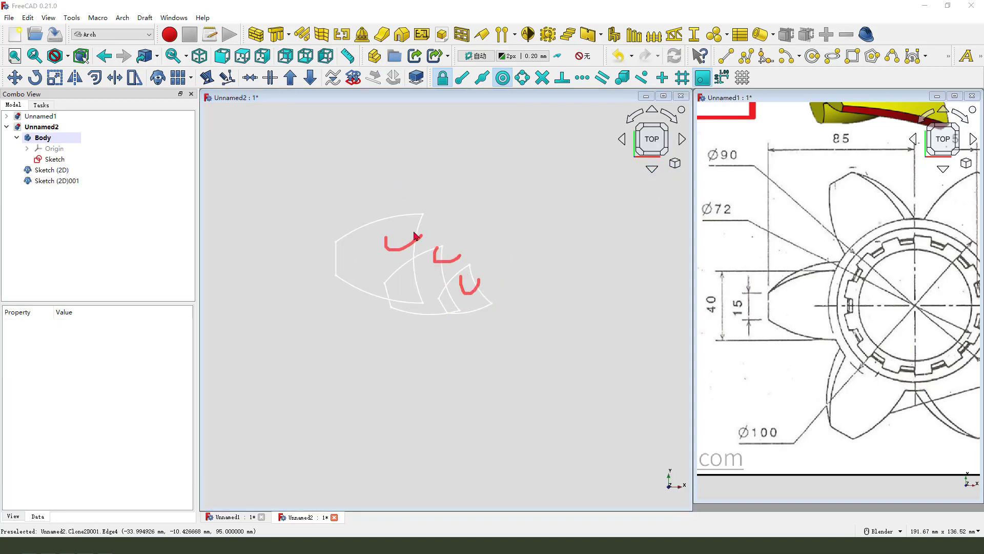
middle_click_drag(432, 382, 428, 307)
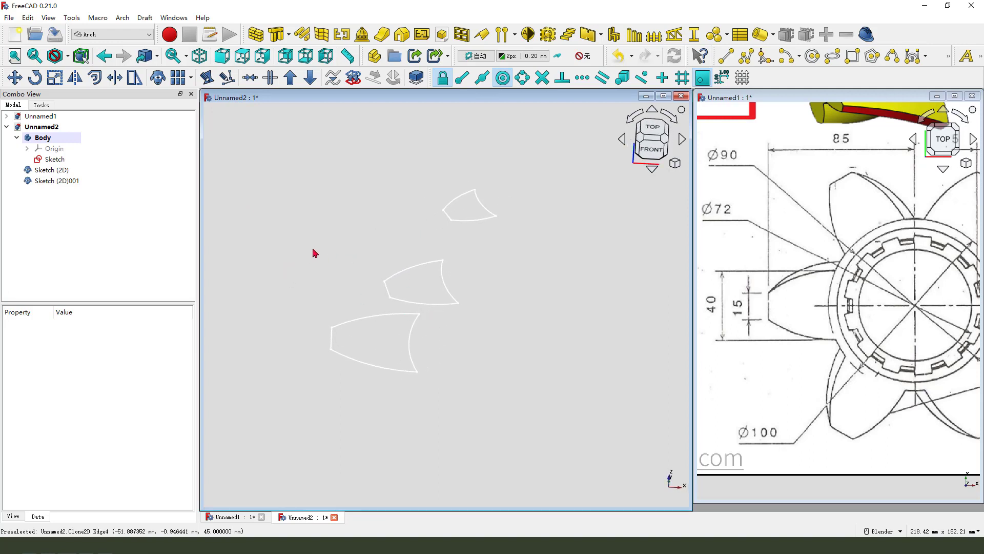
Move both scaled tooth clones, Sketch (2D) and Sketch (2D)001, into the Body.
left_click(58, 171)
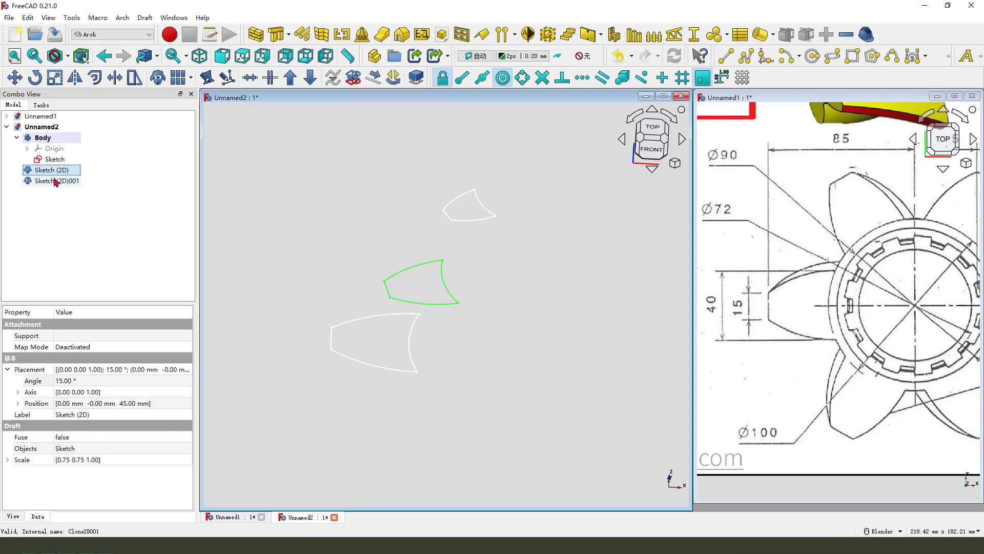
left_click(61, 181)
left_click(68, 170, "ctrl")
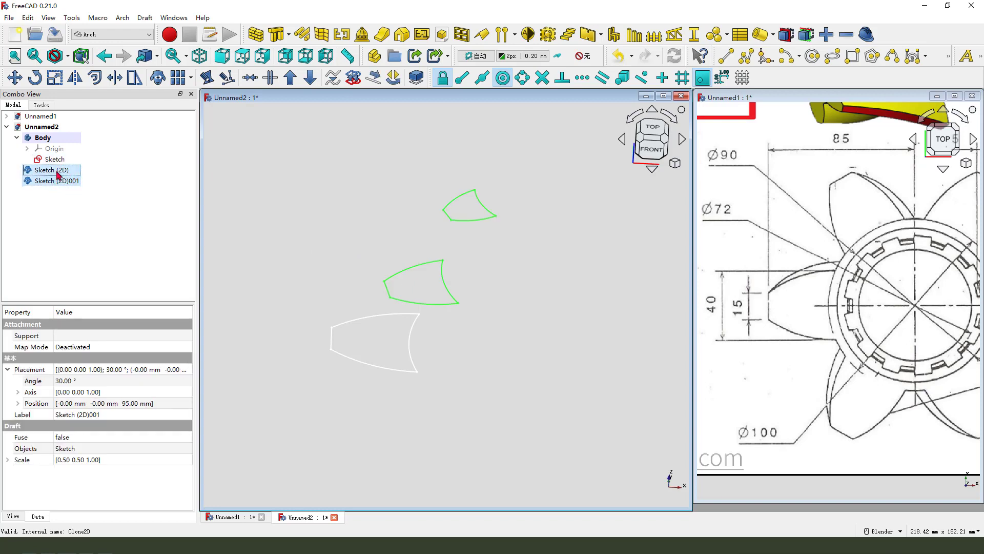
left_click_drag(56, 173, 43, 138)
left_click(404, 210)
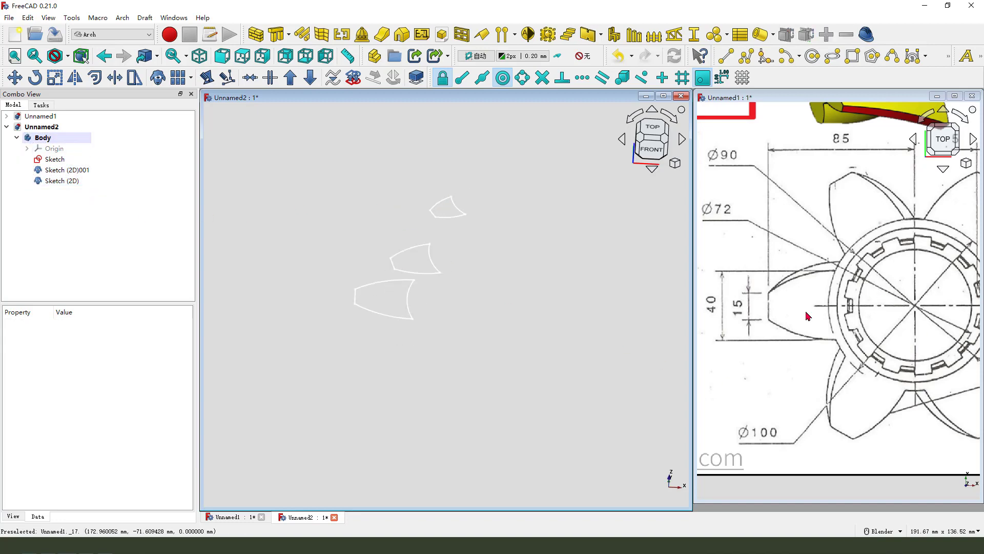
Study the drawing's end view, and view the three tooth sections from above to compare the core circles their inner arcs follow.
scroll(783, 320, "down", 3)
scroll(879, 329, "down", 1)
scroll(876, 314, "down", 1)
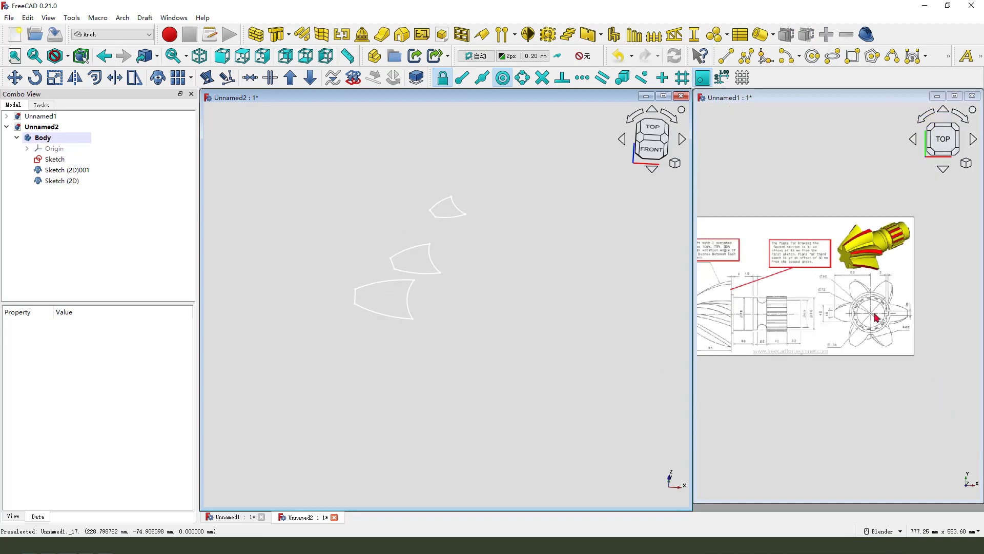
scroll(882, 305, "up", 4)
scroll(879, 305, "down", 5)
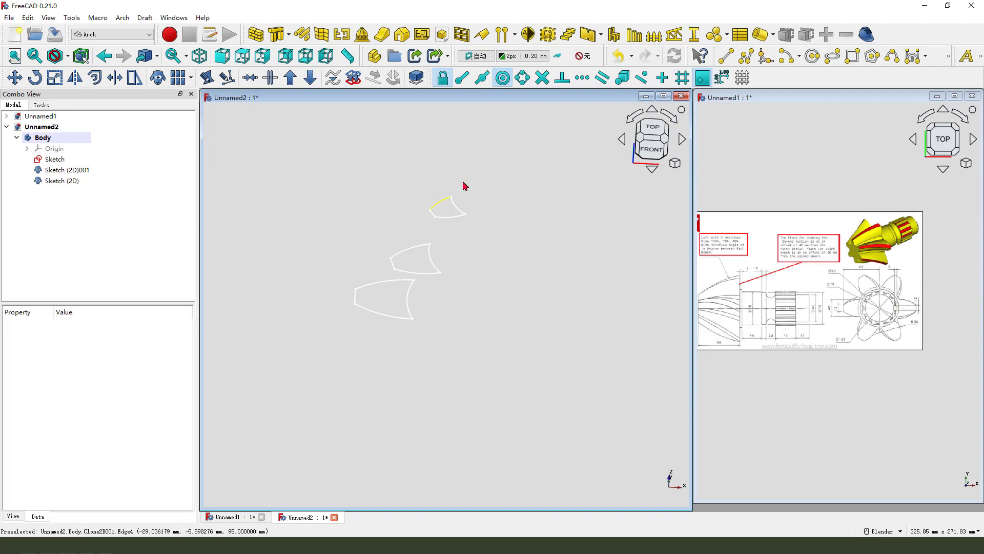
left_click(650, 139)
scroll(410, 308, "up", 2)
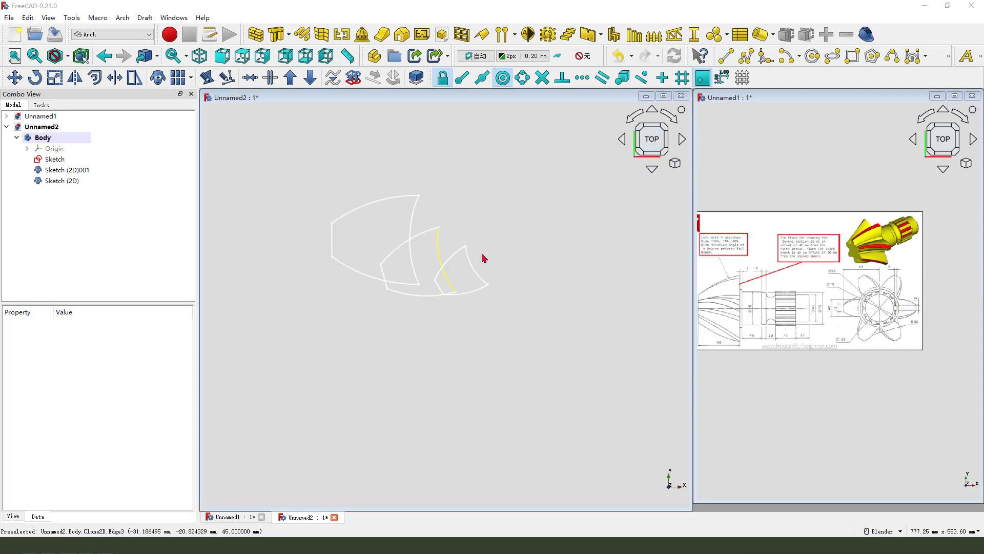
mouse_move(475, 249)
left_mouse_down()
mouse_move(500, 210)
mouse_move(567, 250)
mouse_move(473, 280)
mouse_move(489, 224)
left_mouse_up()
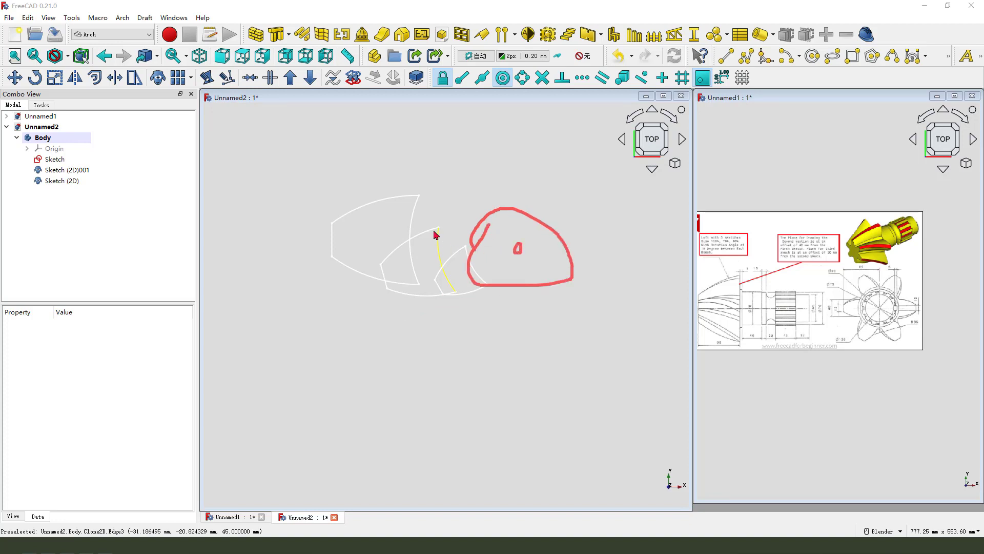
mouse_move(415, 199)
left_mouse_down()
mouse_move(427, 185)
mouse_move(612, 314)
mouse_move(408, 245)
mouse_move(436, 184)
left_mouse_up()
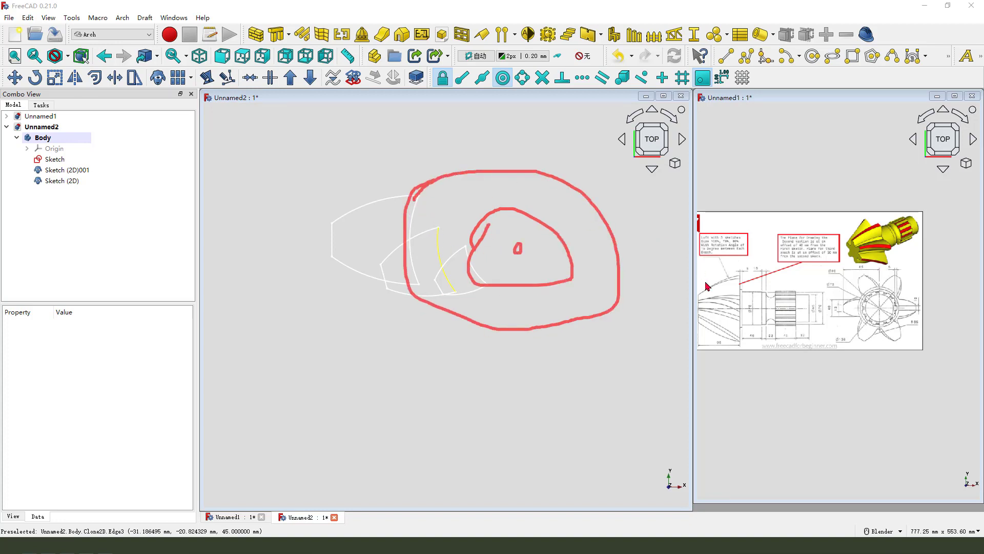
key("Escape")
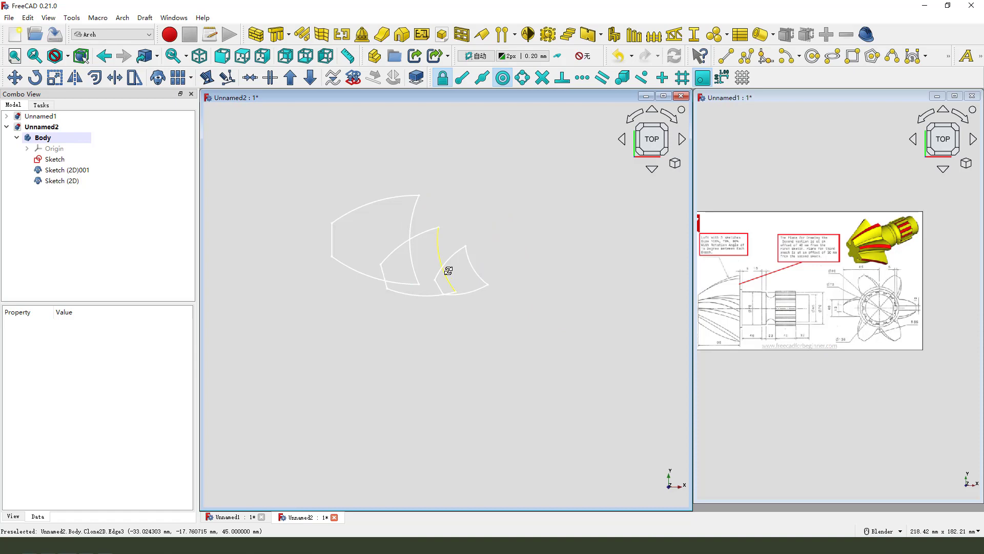
Examine the tooth root circle in the drawing's end view and the small end of the pinion in its 3D picture.
middle_click_drag(448, 270, 492, 256)
scroll(890, 303, "down", 3)
scroll(889, 304, "up", 5)
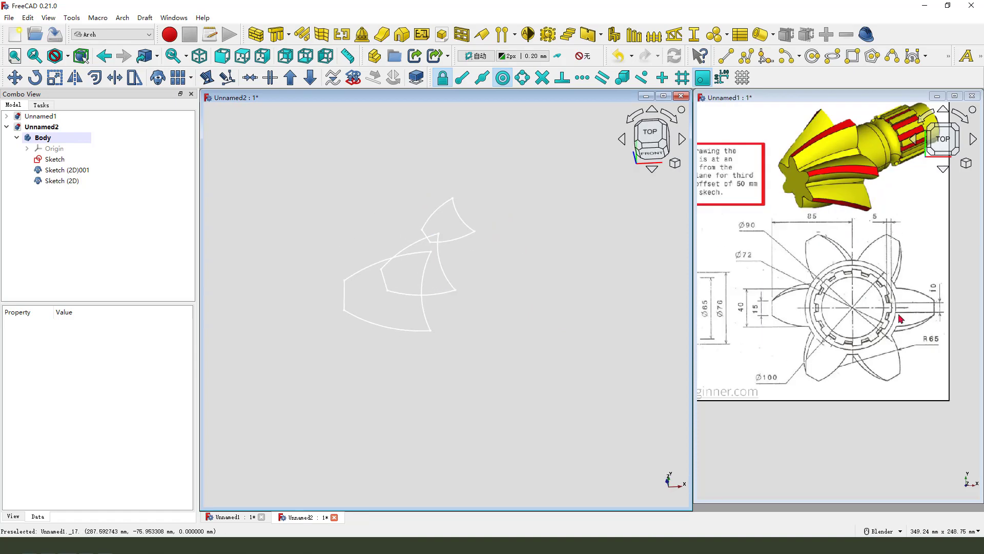
key("ctrl+2")
mouse_move(765, 367)
left_mouse_down()
mouse_move(813, 367)
mouse_move(754, 359)
left_mouse_up()
key("Escape")
scroll(893, 330, "down", 3)
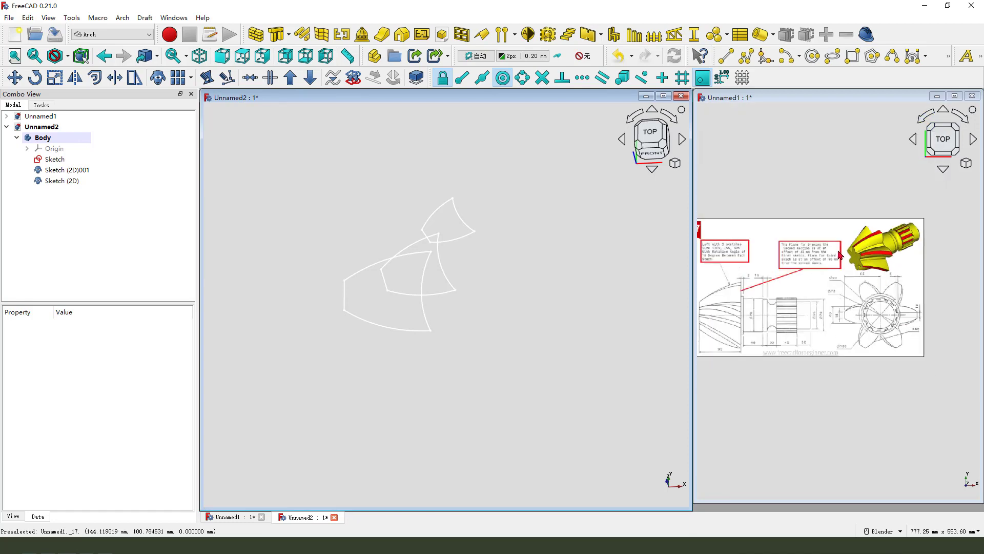
scroll(862, 258, "up", 1)
scroll(863, 257, "up", 2)
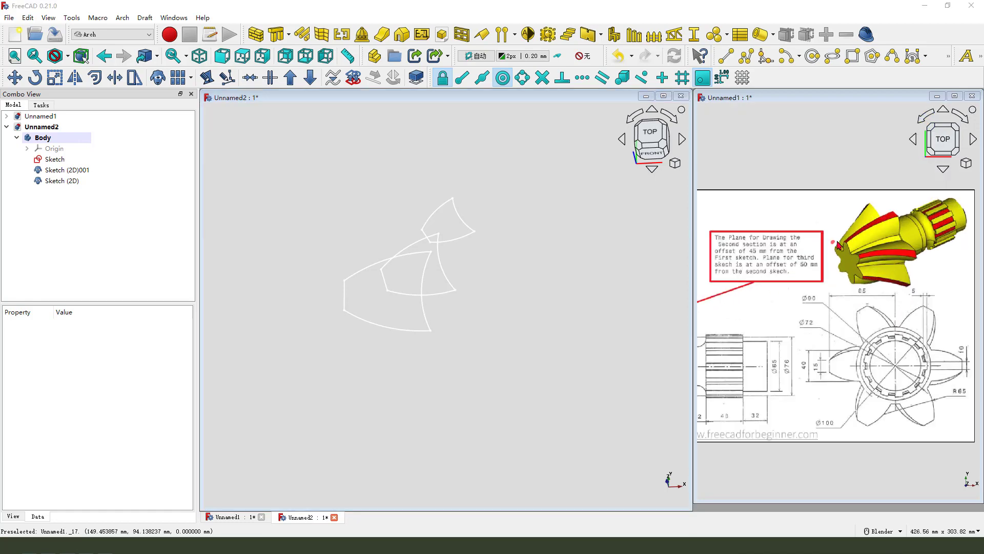
mouse_move(838, 244)
left_mouse_down()
mouse_move(864, 267)
mouse_move(857, 283)
mouse_move(830, 271)
mouse_move(831, 242)
left_mouse_up()
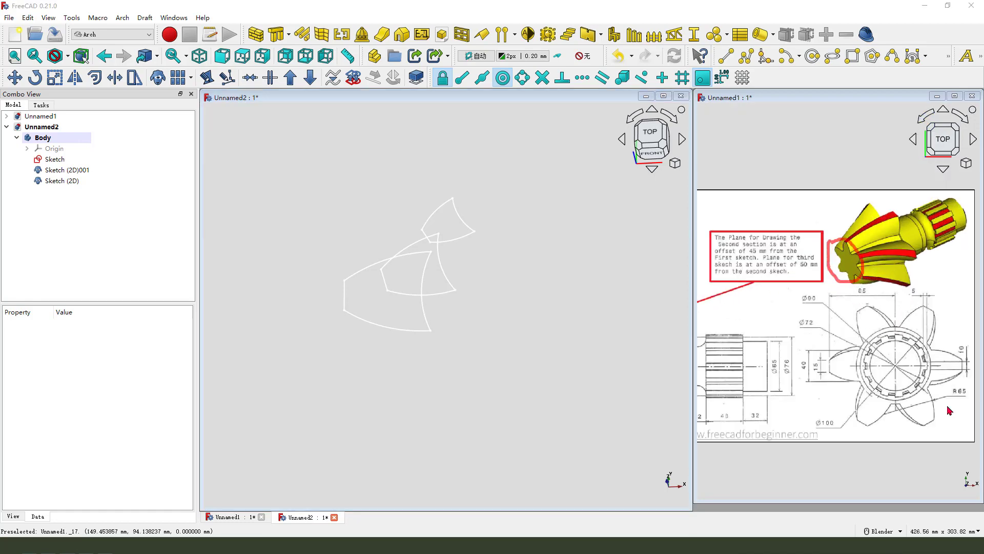
left_click(359, 233)
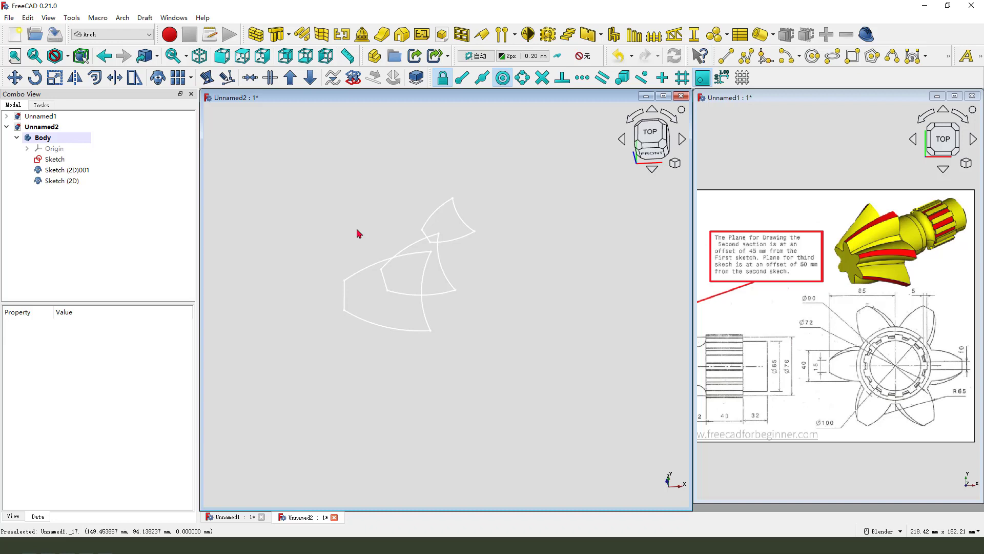
Switch to the Part Design workbench and start a new sketch on the Body's XY plane.
left_click(132, 35)
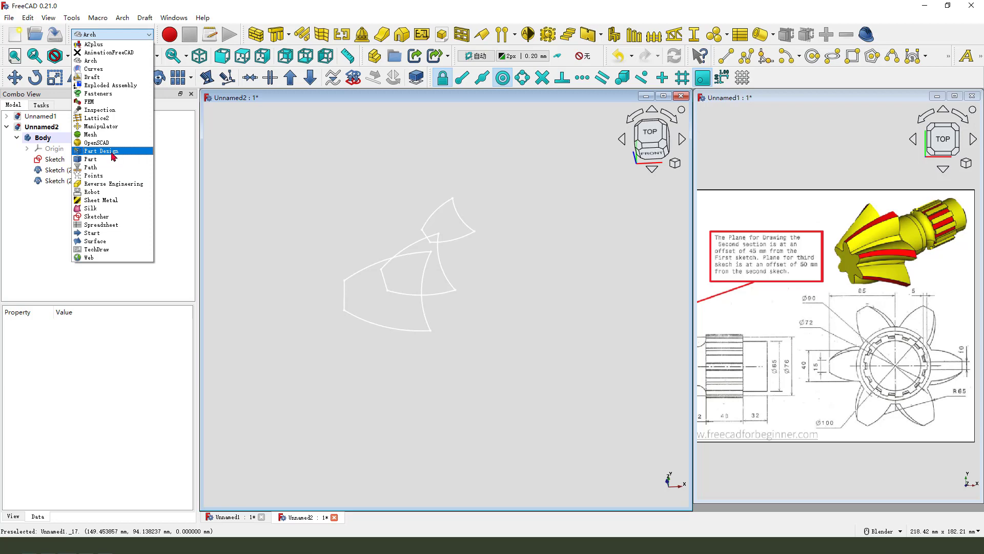
left_click(102, 151)
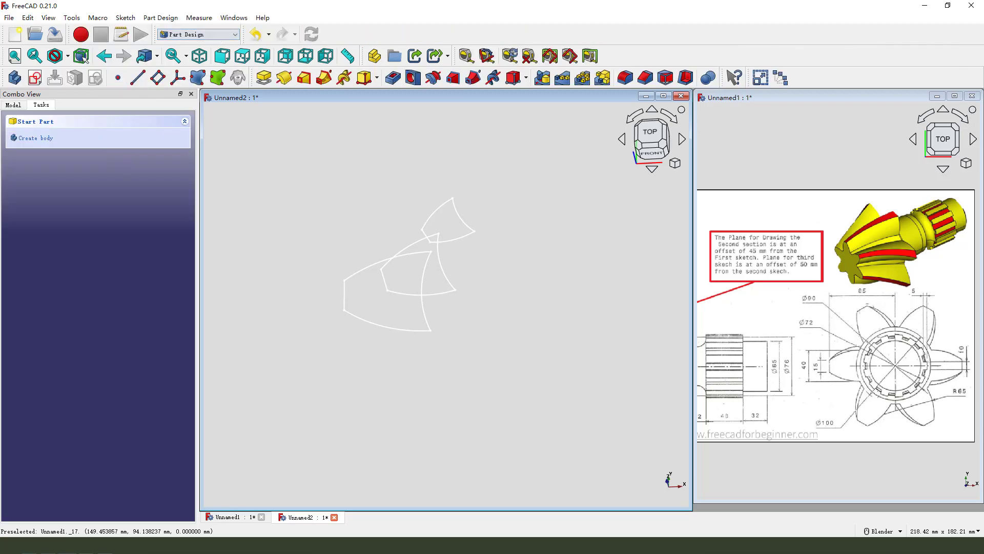
left_click(5, 105)
left_click(35, 78)
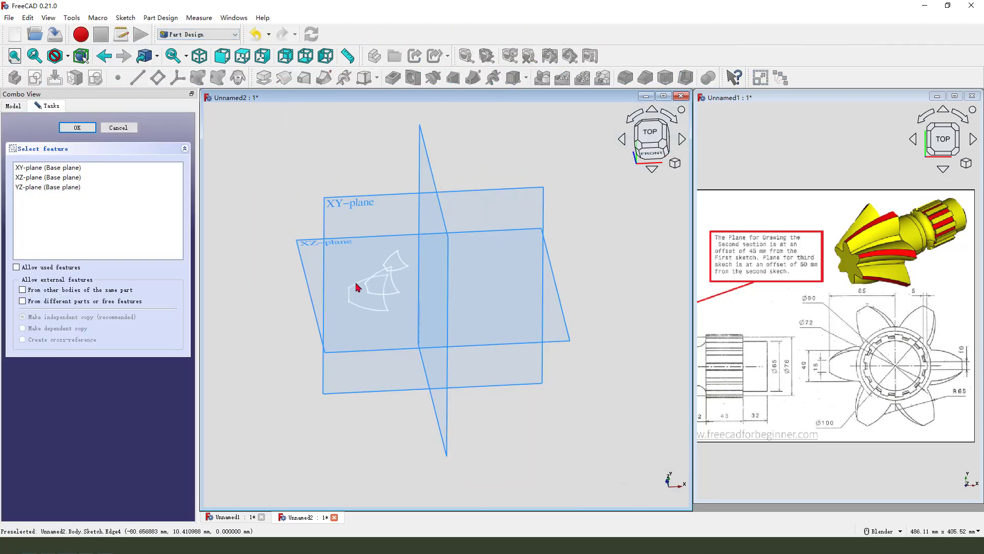
middle_click_drag(338, 248, 338, 199)
left_click(359, 208)
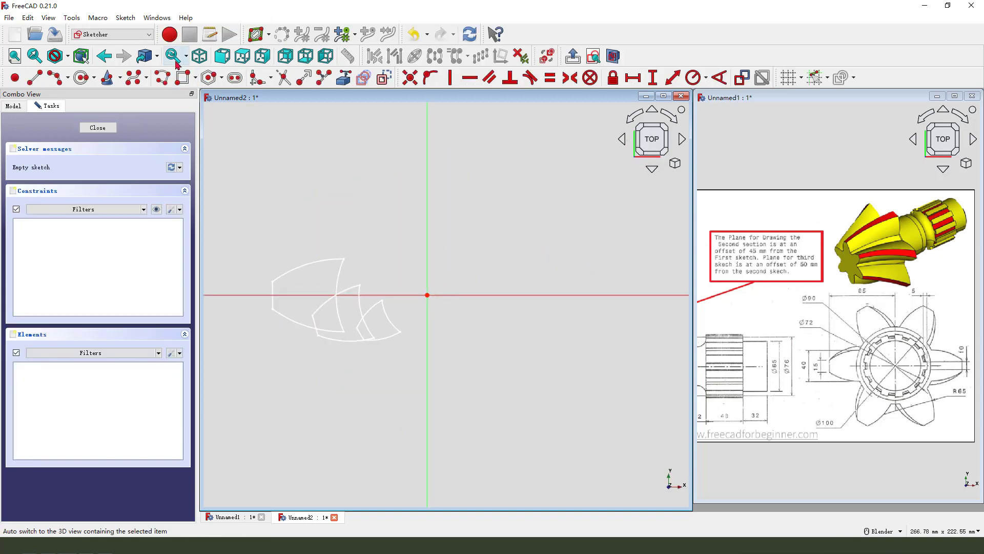
Draw a circle centred on the origin, constrain its diameter to 100 mm and close the sketch.
left_click(82, 78)
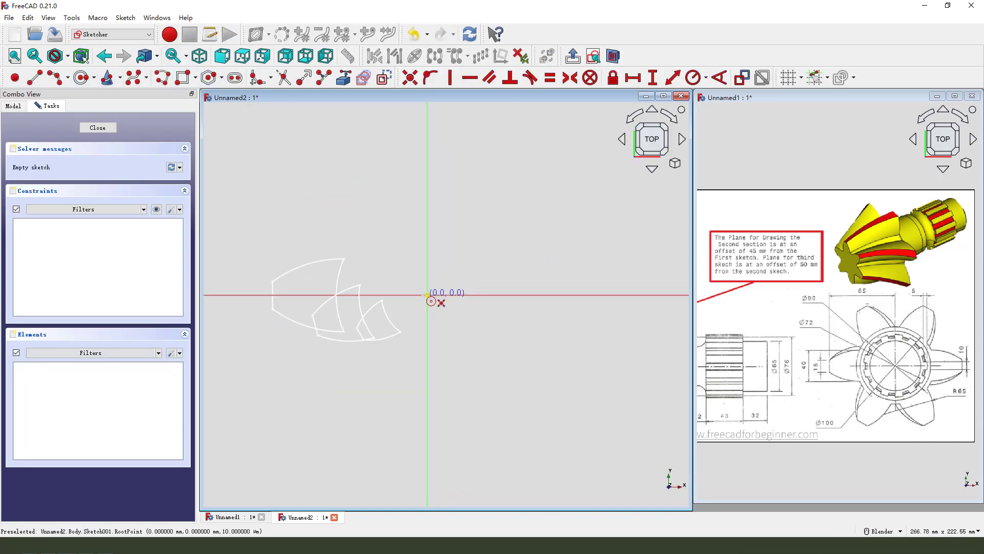
left_click(427, 295)
left_click(492, 253)
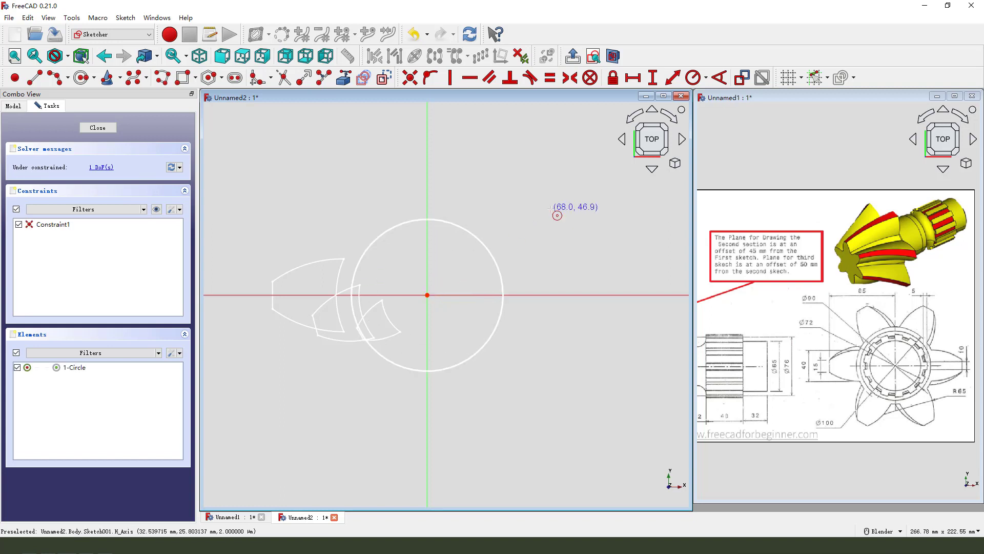
left_click(484, 244)
left_click(706, 78)
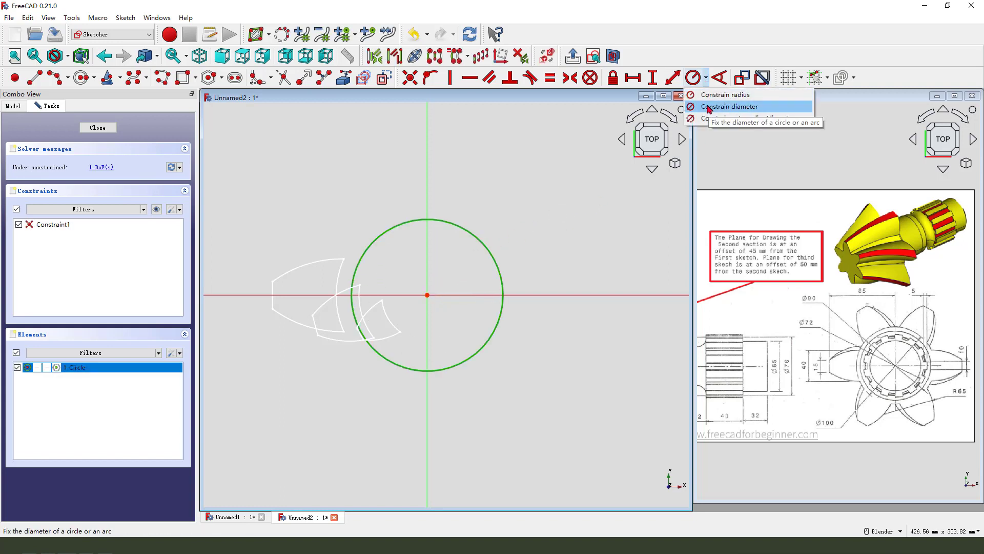
left_click(733, 107)
type("100")
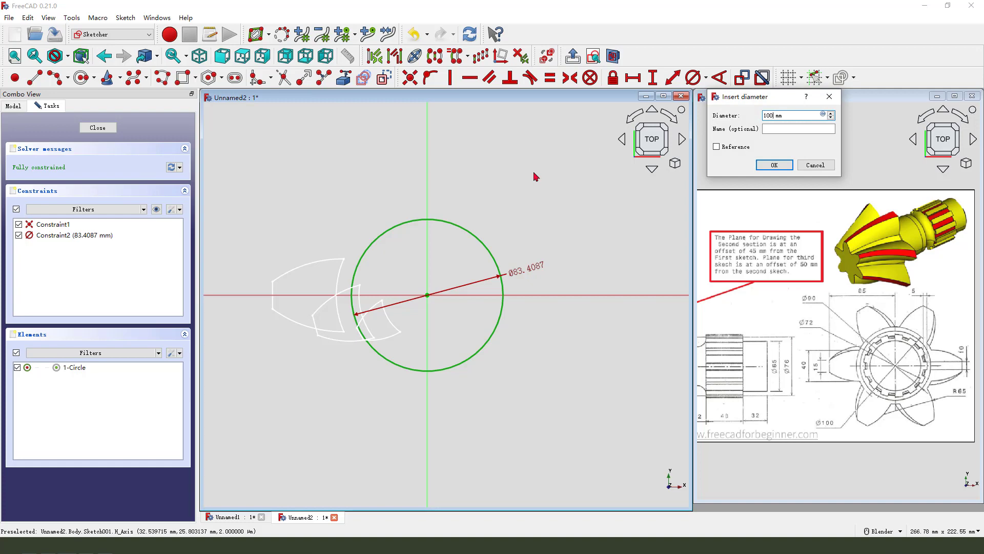
key("Return")
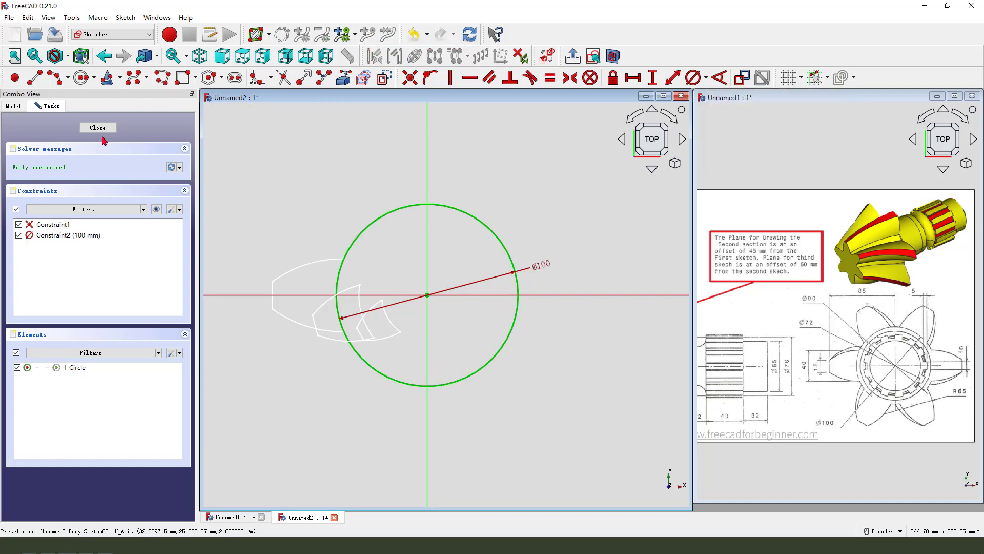
left_click(98, 128)
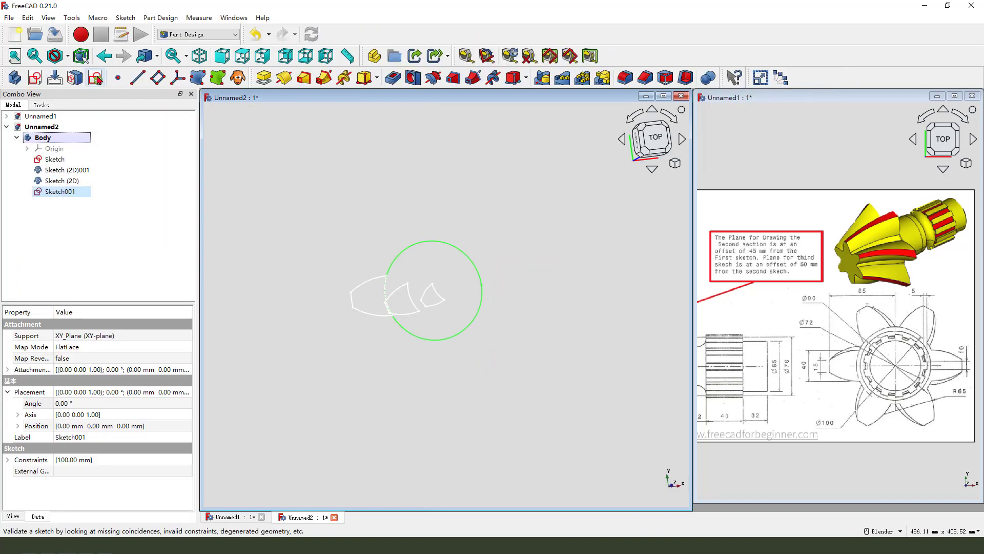
Create another sketch on the XY plane containing a circle centred on the origin with its diameter constrained to 50 mm.
left_click(36, 77)
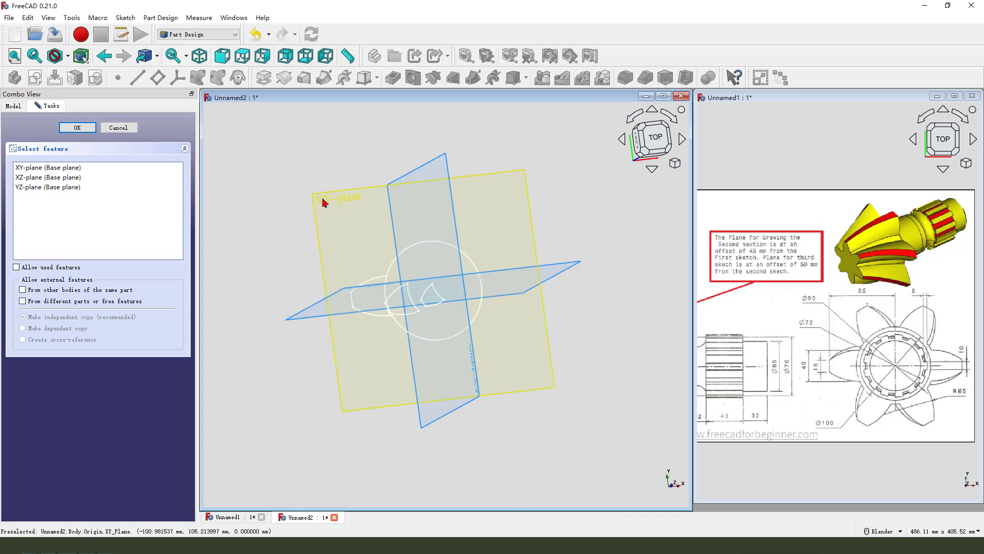
left_click(322, 204)
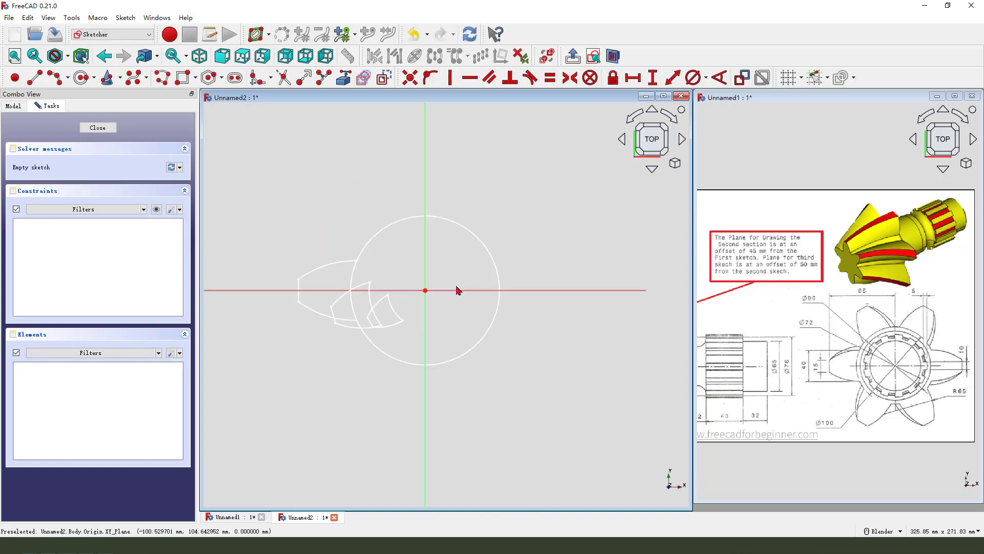
left_click(81, 77)
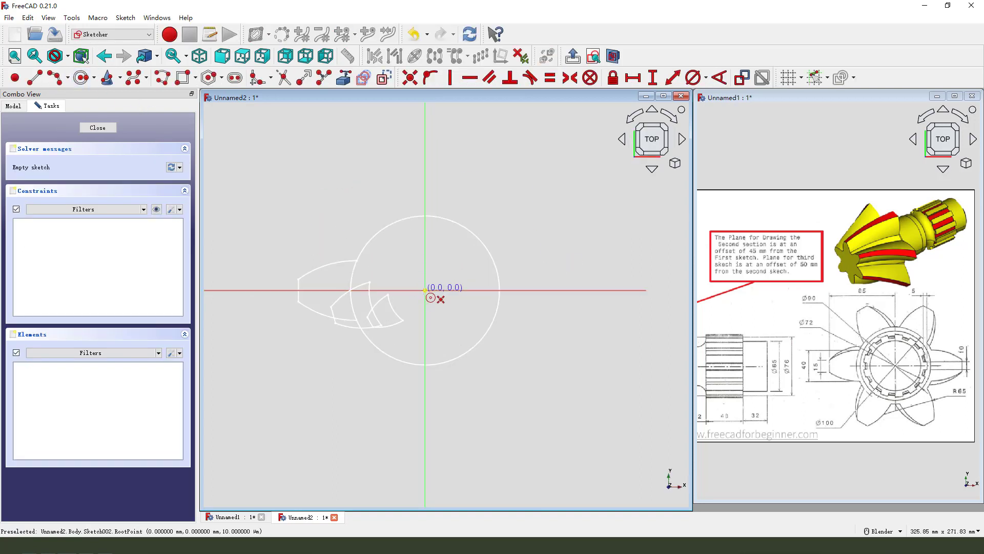
left_click(425, 290)
left_click(458, 257)
right_click(454, 258)
left_click(455, 259)
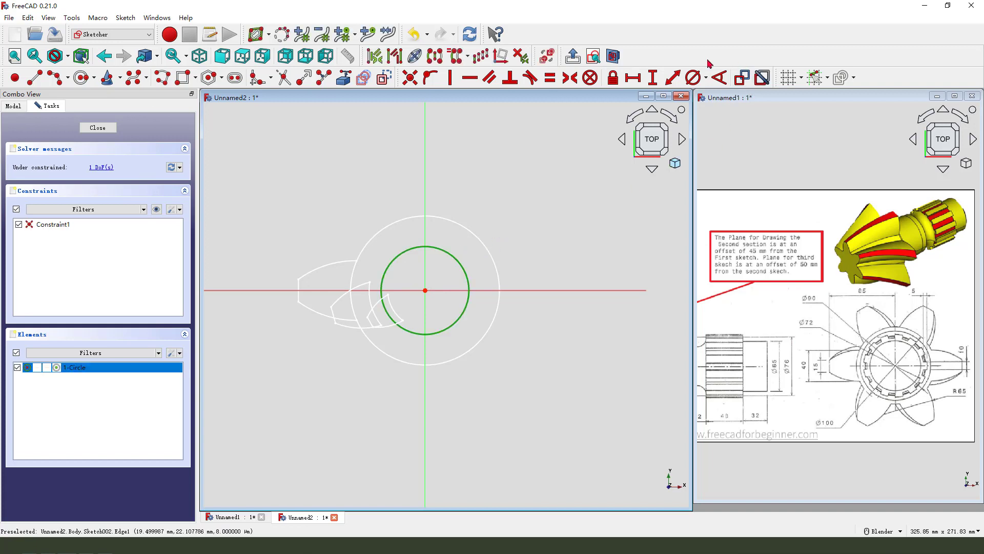
left_click(695, 77)
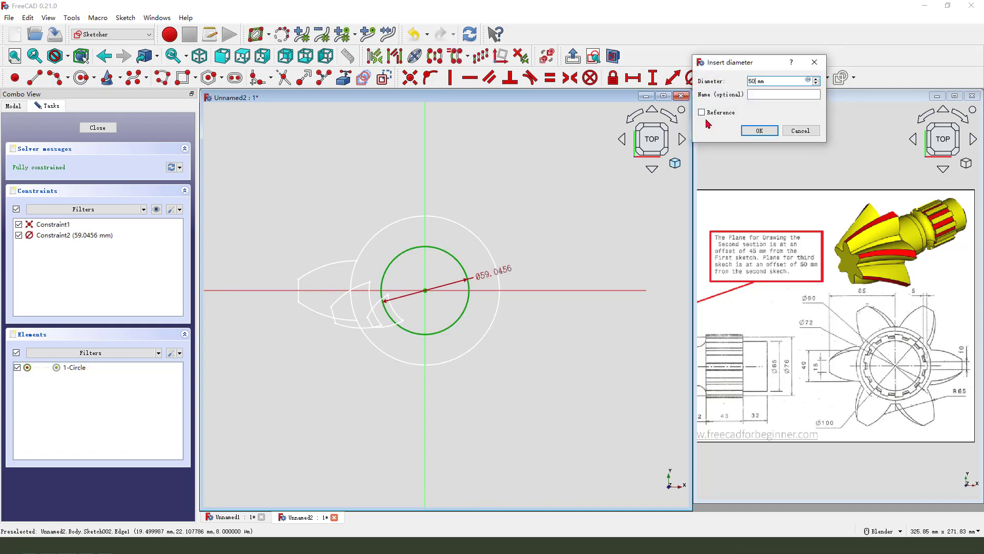
type("50")
key("Return")
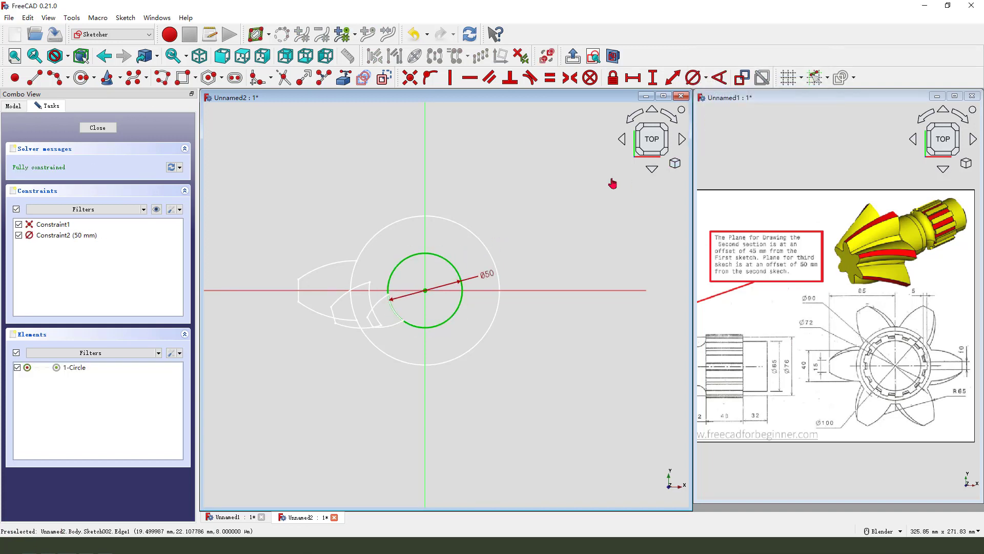
left_click(97, 128)
Set the 50 mm circle sketch's attachment offset Z position to 95 mm and check it against the tooth sections.
scroll(471, 387, "up", 3)
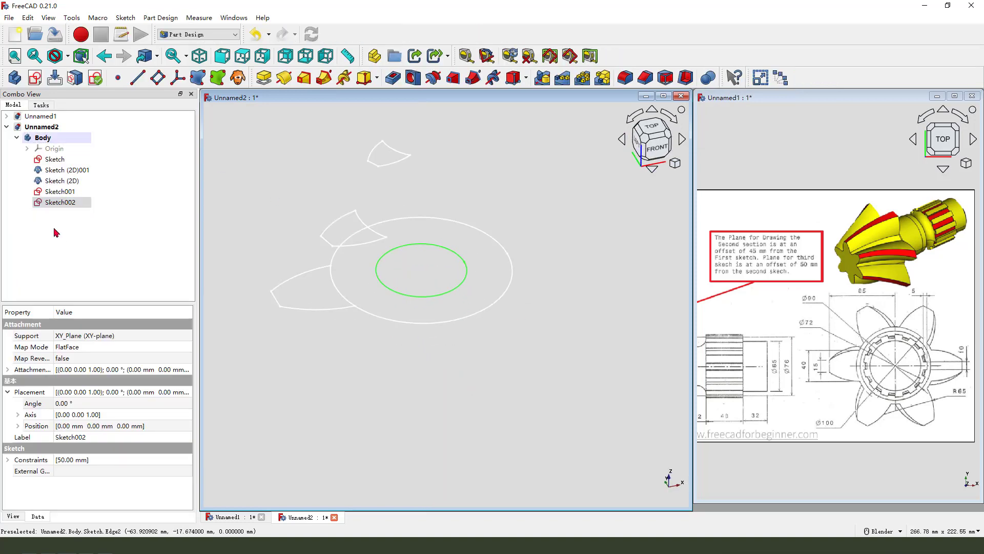
left_click(66, 203)
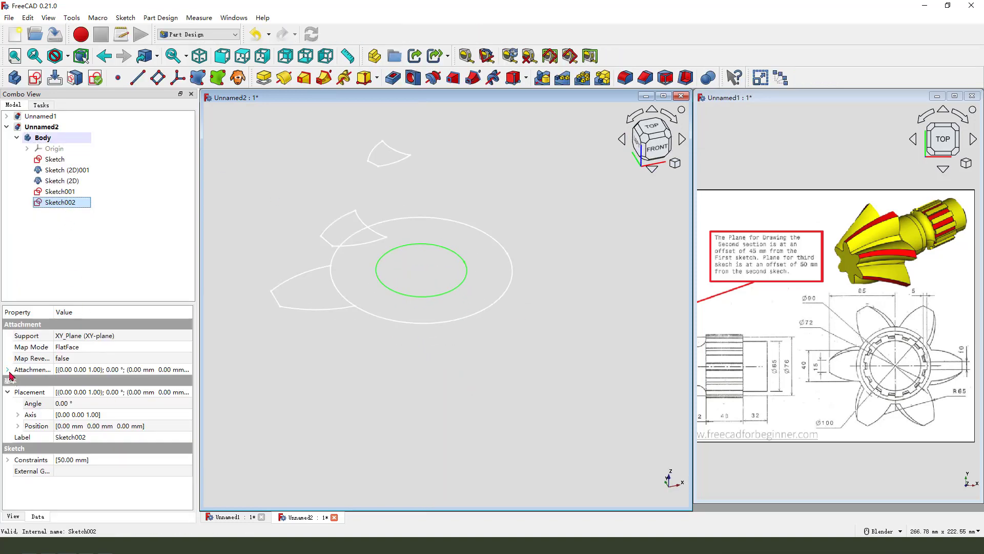
left_click(19, 427)
left_click(66, 460)
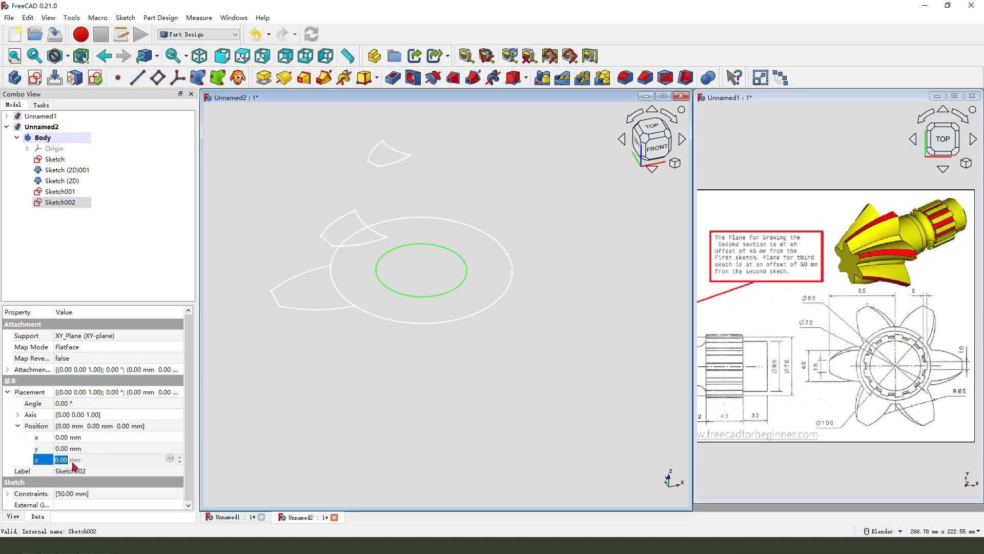
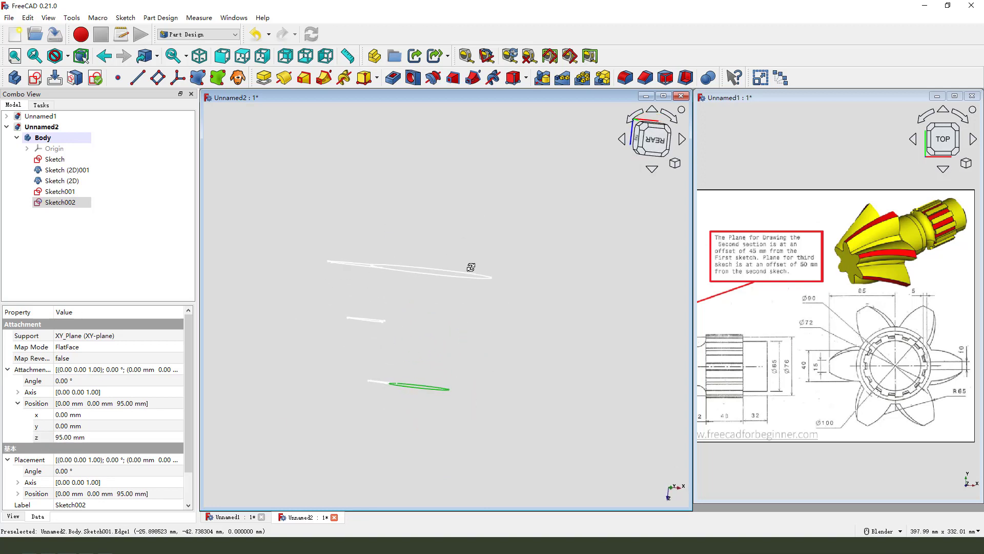
left_click(289, 327)
mouse_move(289, 327)
middle_mouse_down()
mouse_move(433, 303)
mouse_move(441, 194)
mouse_move(459, 273)
mouse_move(500, 304)
mouse_move(466, 323)
mouse_move(499, 325)
middle_mouse_up()
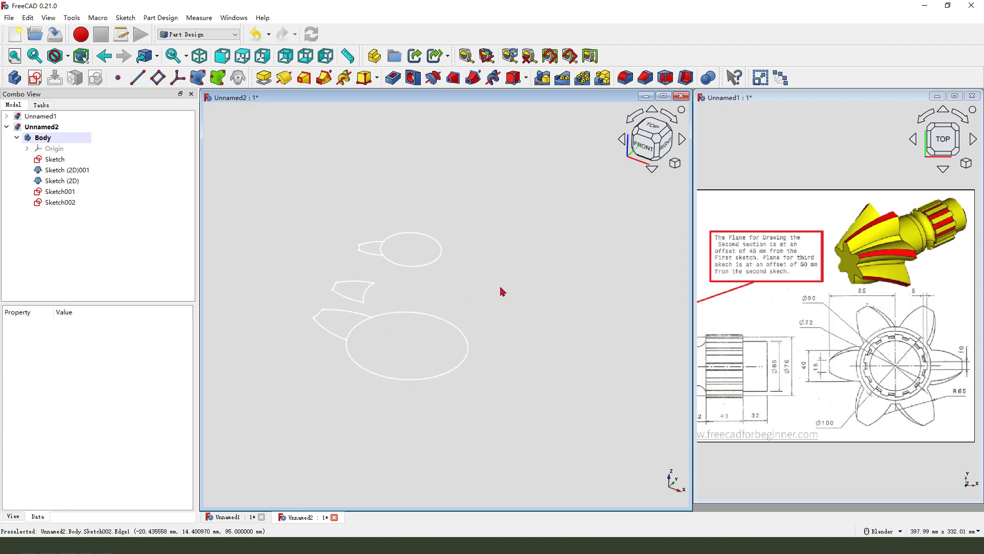
Create an additive loft from the 100 mm circle sketch to the 50 mm circle sketch to form the tapered core.
scroll(497, 358, "up", 1)
scroll(488, 218, "down", 1)
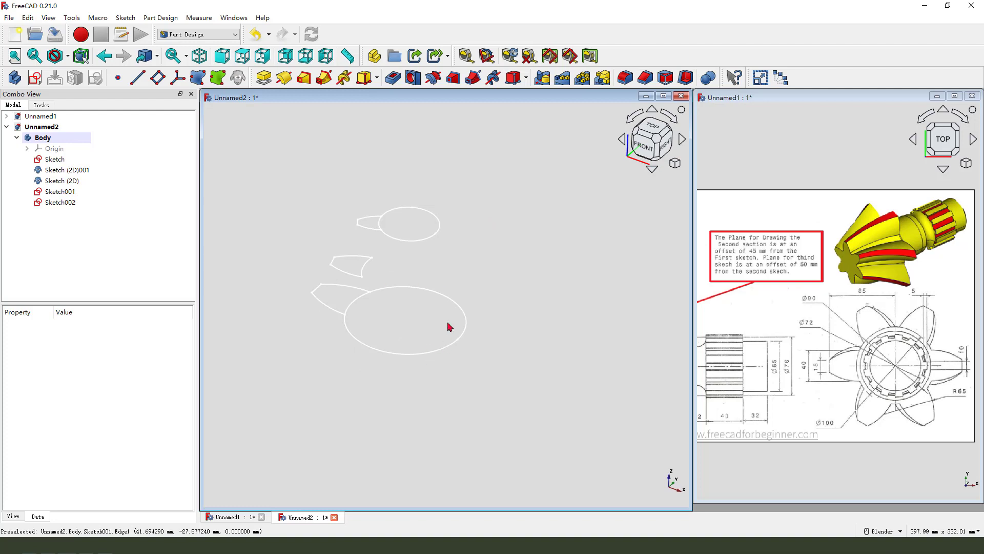
left_click(76, 193)
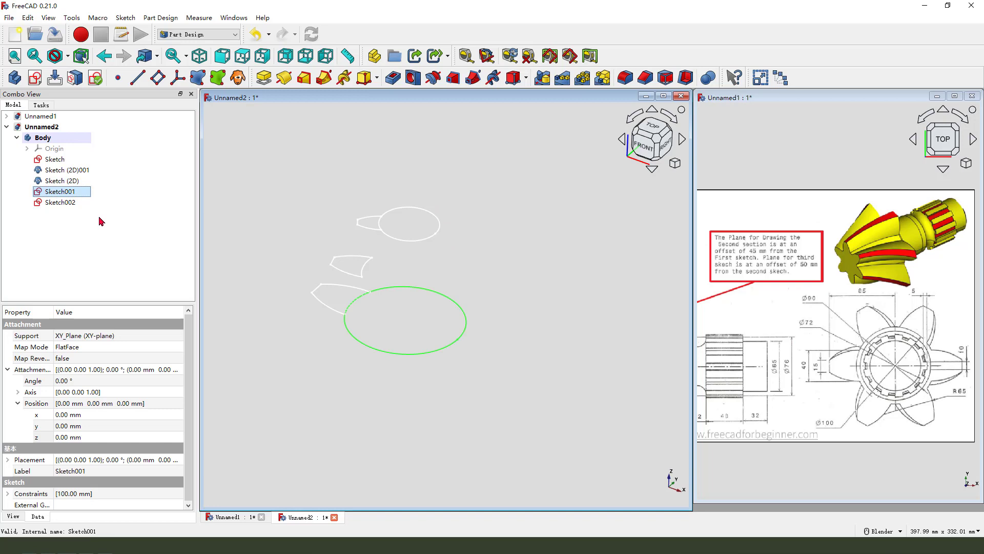
left_click(61, 203, "ctrl")
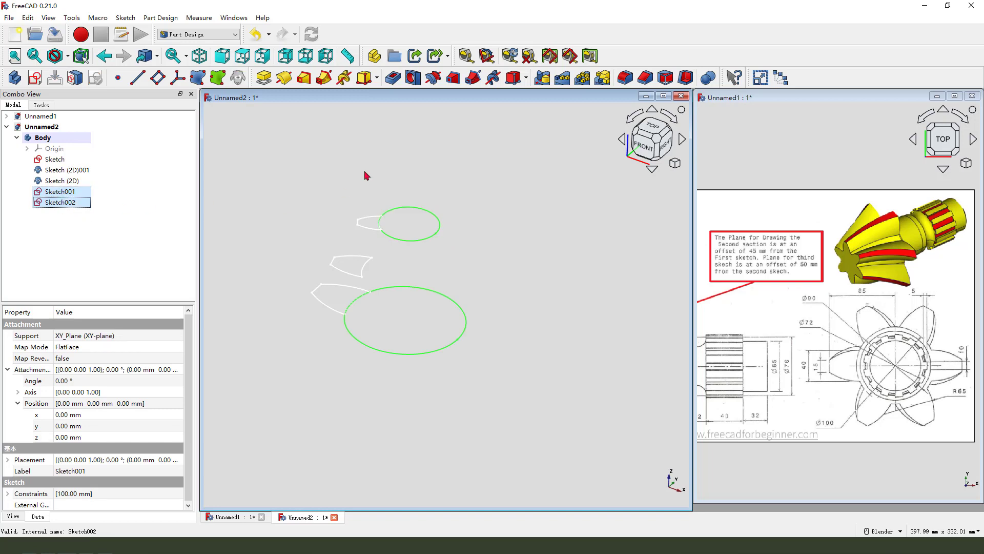
left_click(306, 81)
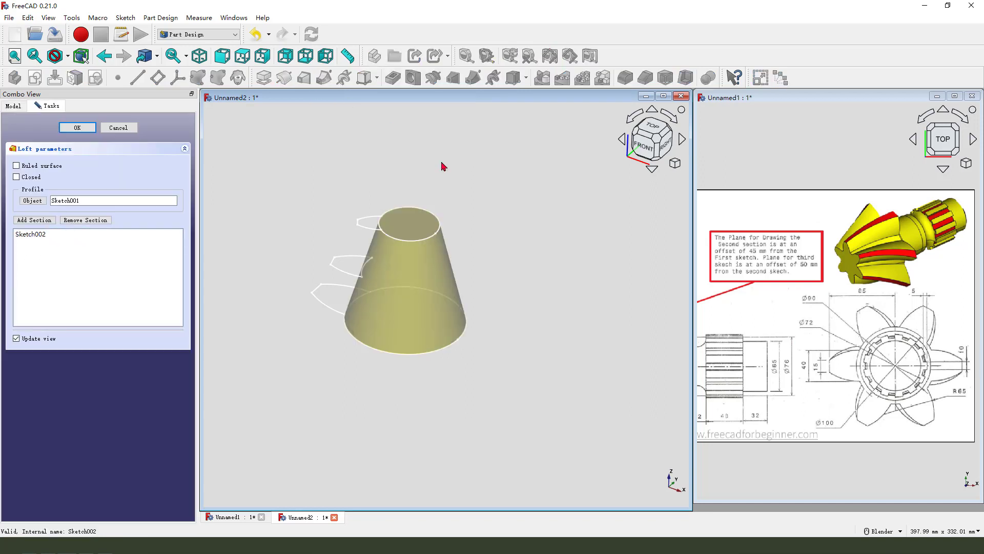
left_click(79, 127)
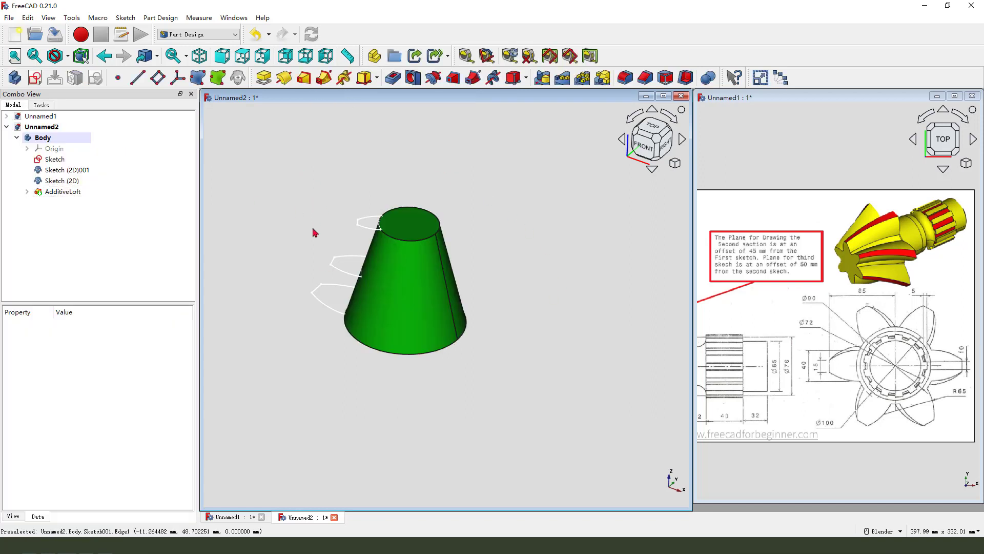
Try an additive loft of the tooth sections in the order Sketch, Sketch (2D)001, Sketch (2D), and undo it.
middle_click_drag(314, 228, 323, 232)
left_click_drag(363, 203, 387, 193)
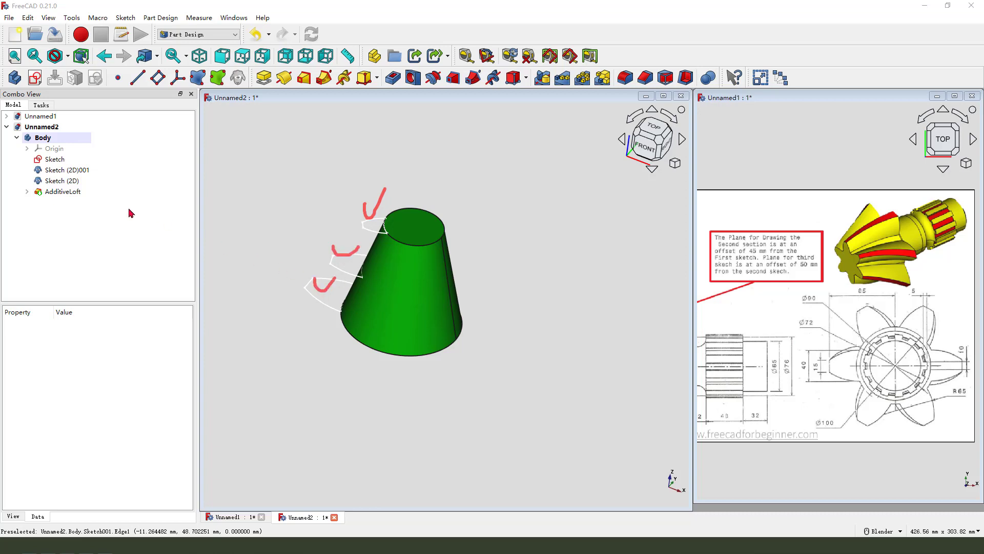
key("Escape")
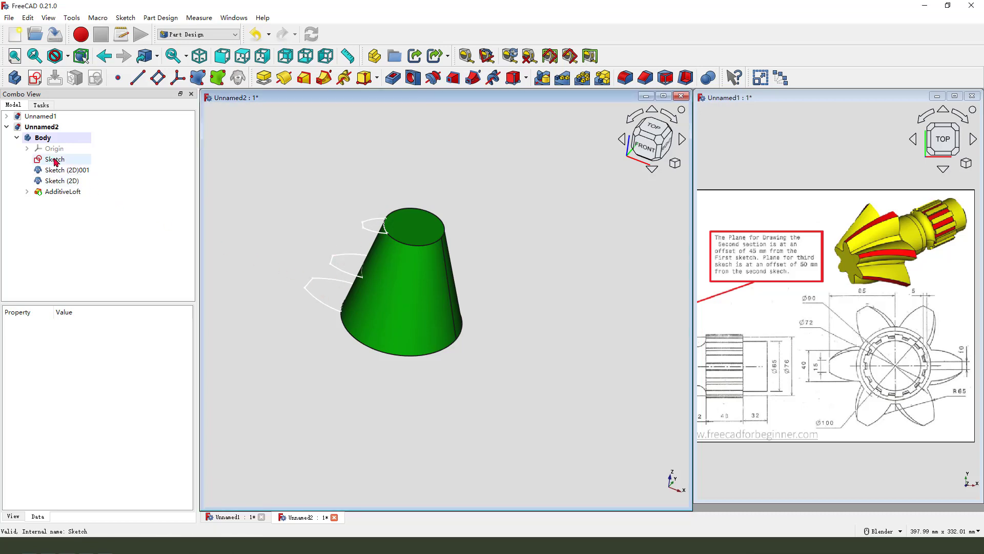
left_click(55, 160)
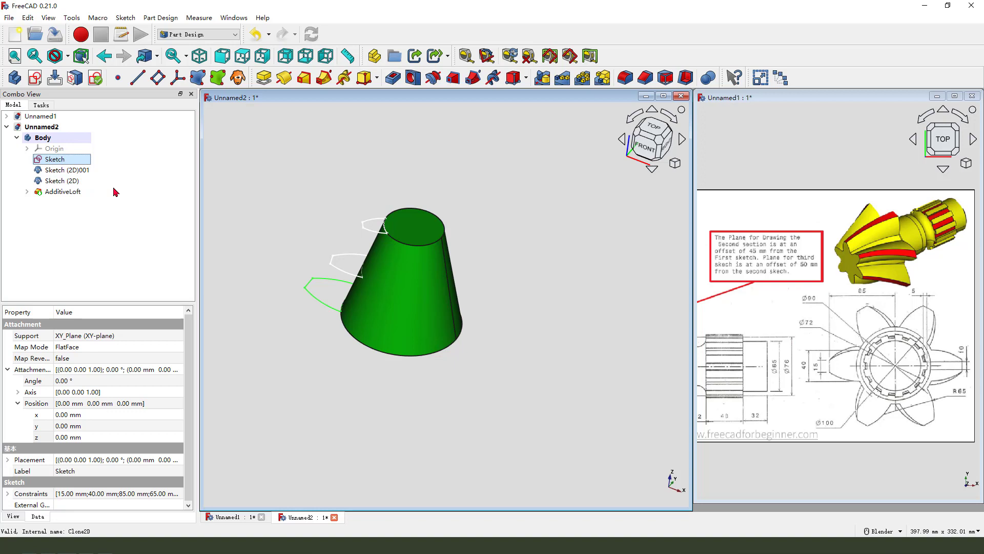
left_click(75, 171, "ctrl")
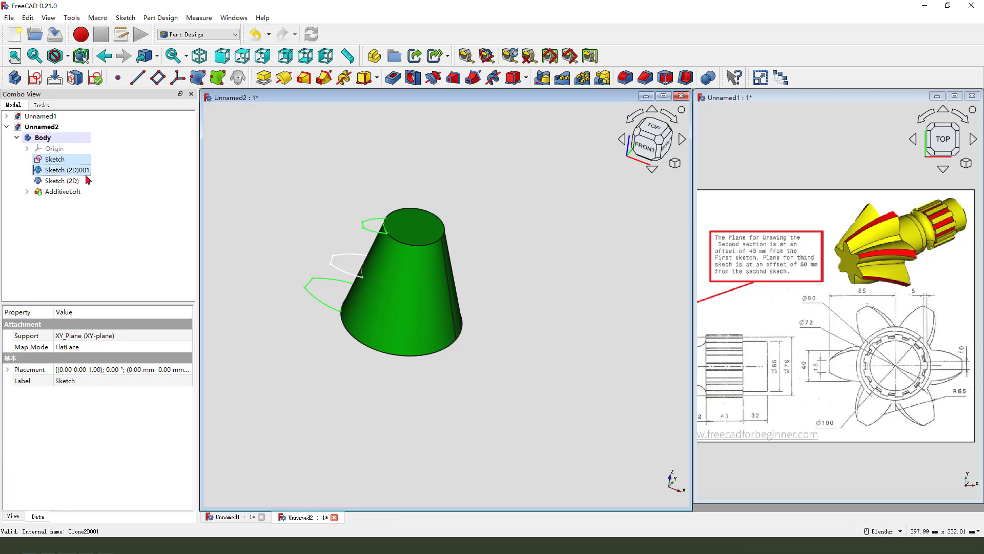
left_click(66, 182, "ctrl")
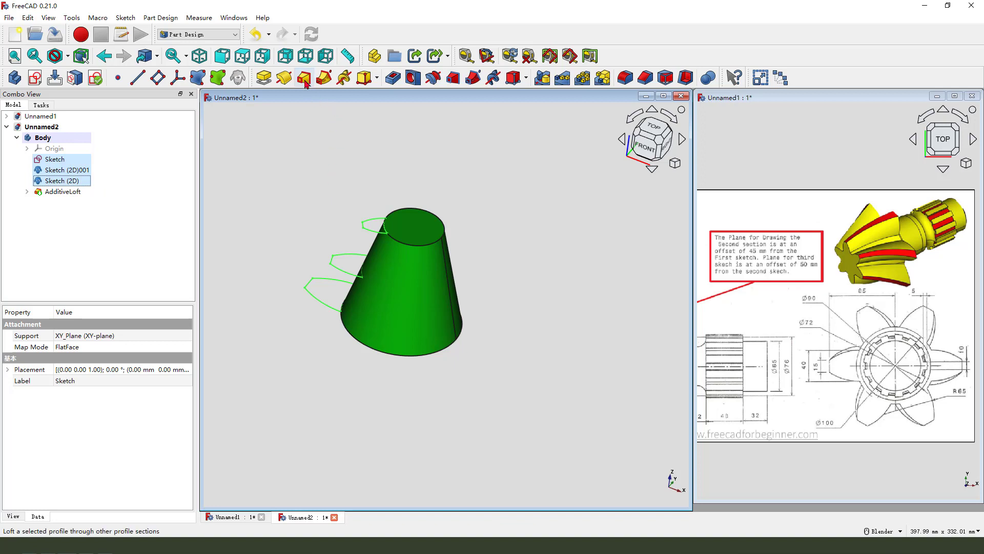
left_click(305, 84)
middle_click_drag(279, 308, 296, 306)
left_click(77, 127)
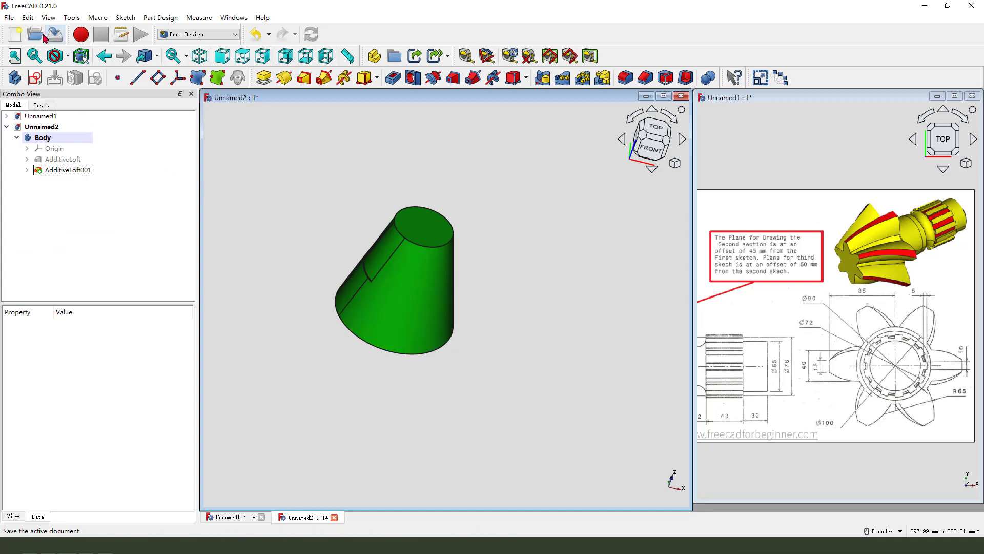
left_click(255, 36)
middle_click_drag(459, 308, 313, 196)
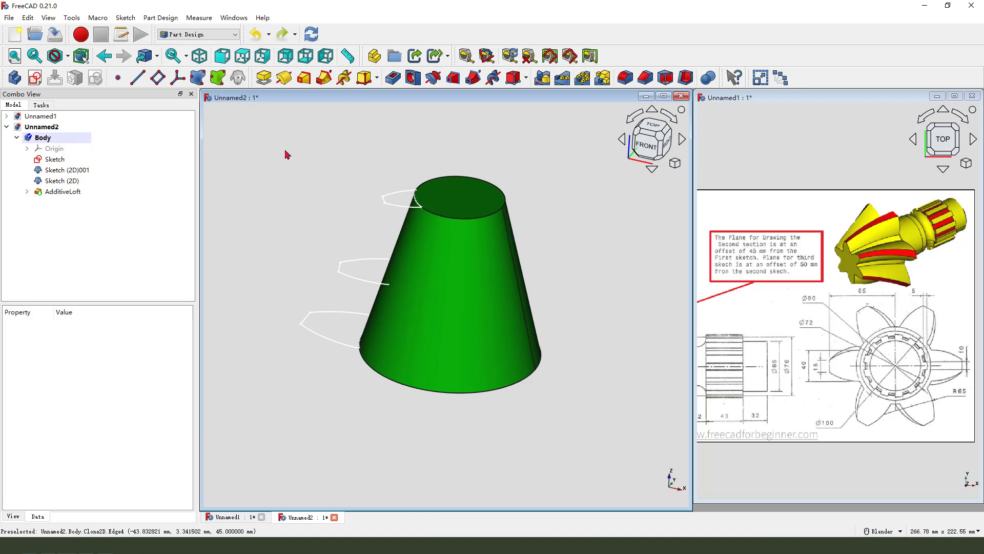
left_click(58, 162)
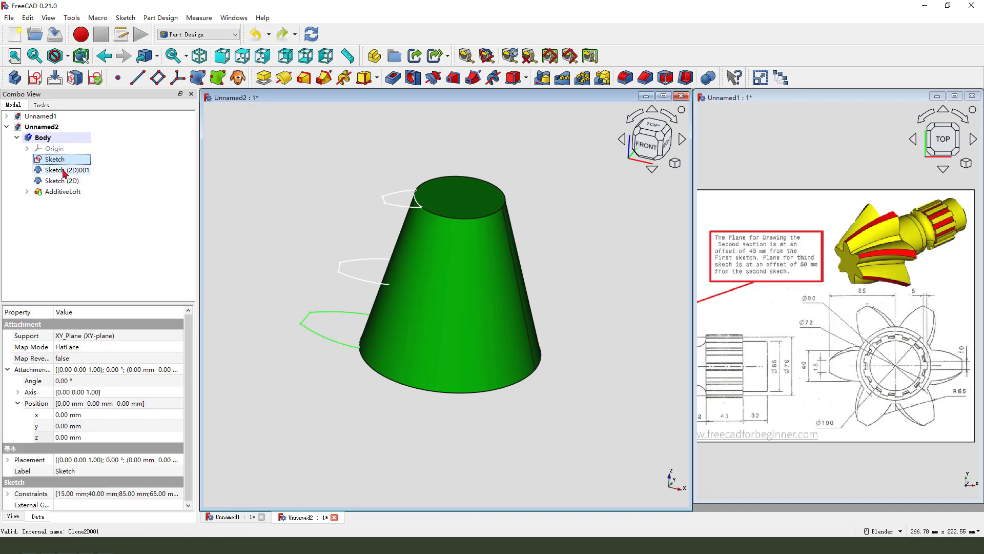
left_click(64, 170, "ctrl")
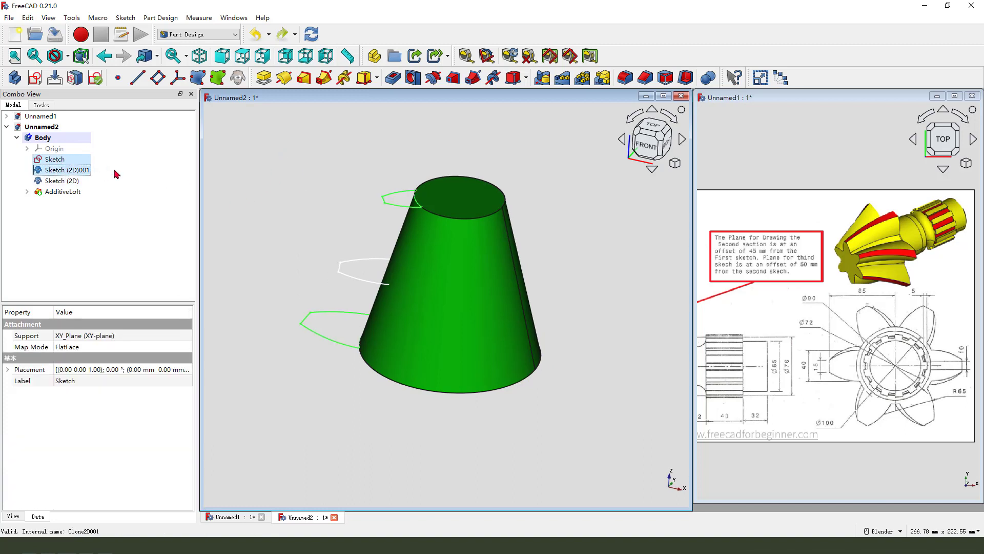
left_click(72, 182)
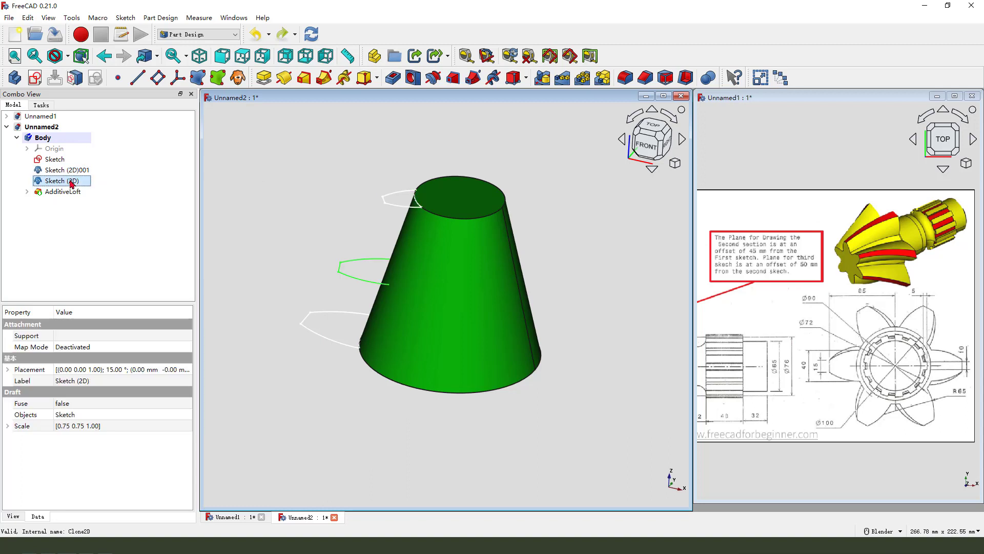
double_click(71, 182)
key("Escape")
Loft the tooth additively from Sketch through the middle section Sketch (2D) to the upper section Sketch (2D)001.
left_click(57, 160)
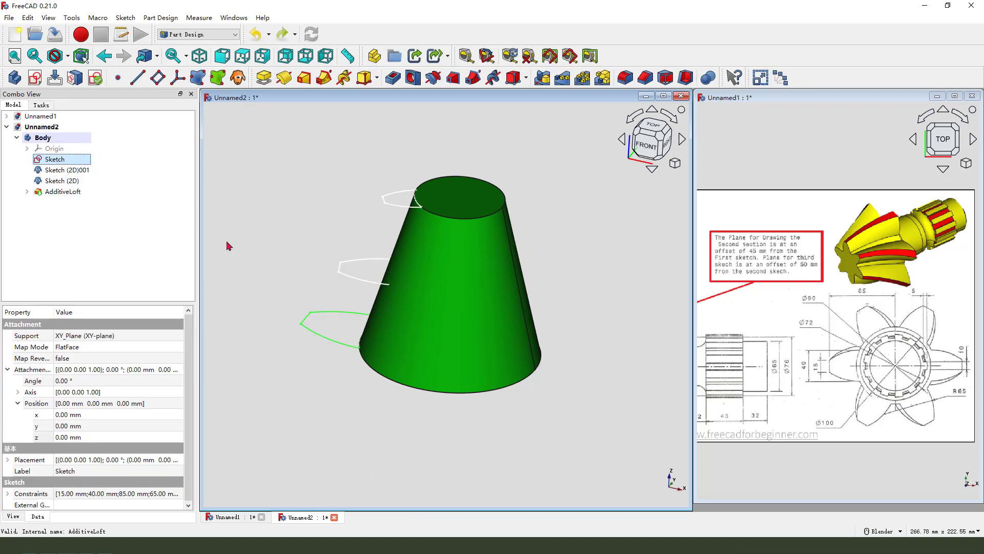
left_click(76, 181, "ctrl")
left_click(80, 171, "ctrl")
left_click(304, 78)
left_click(77, 127)
mouse_move(391, 260)
middle_mouse_down()
mouse_move(552, 302)
mouse_move(382, 272)
middle_mouse_up()
scroll(319, 250, "down", 1)
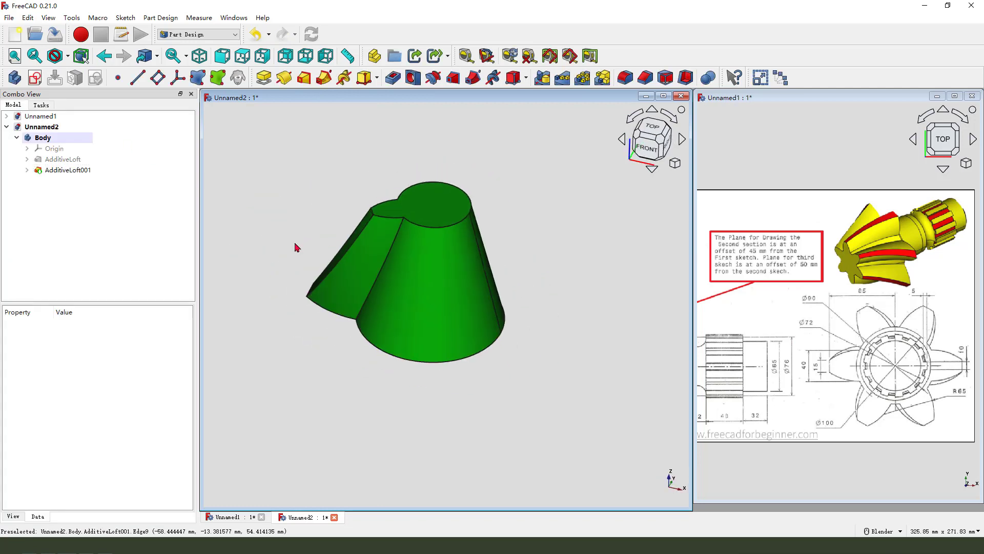
Create a polar pattern of the tooth loft around the normal sketch axis with 6 occurrences over 360°.
left_click(64, 171)
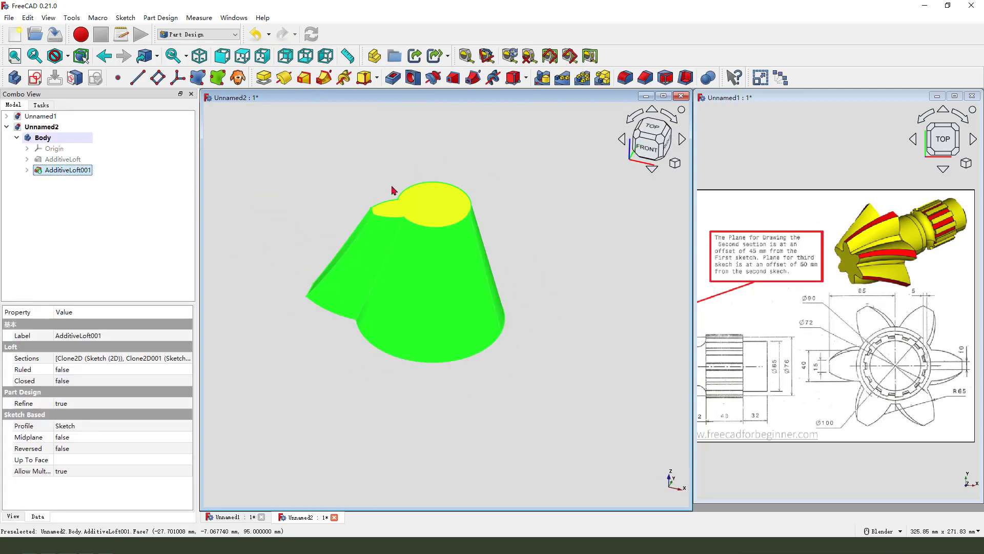
left_click(582, 81)
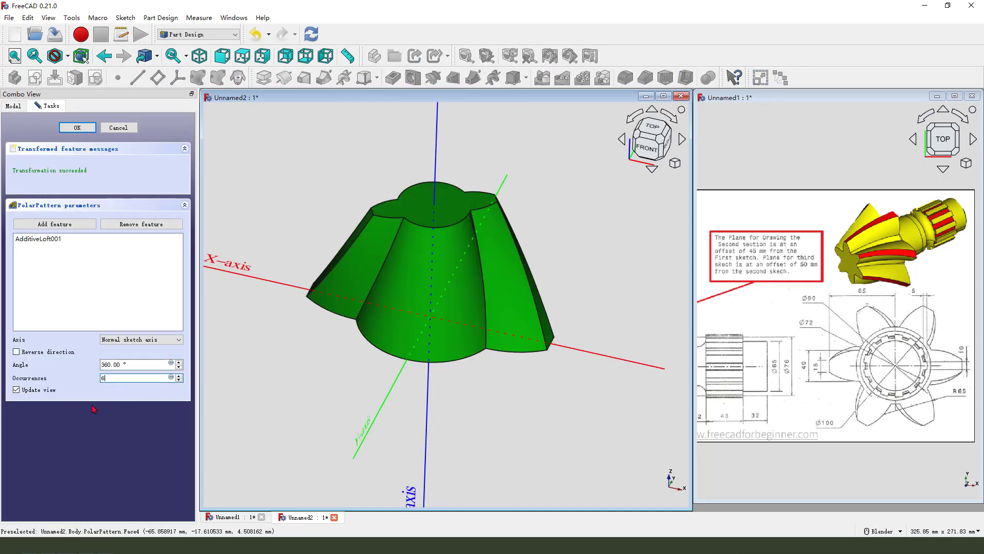
middle_click_drag(449, 262, 461, 308)
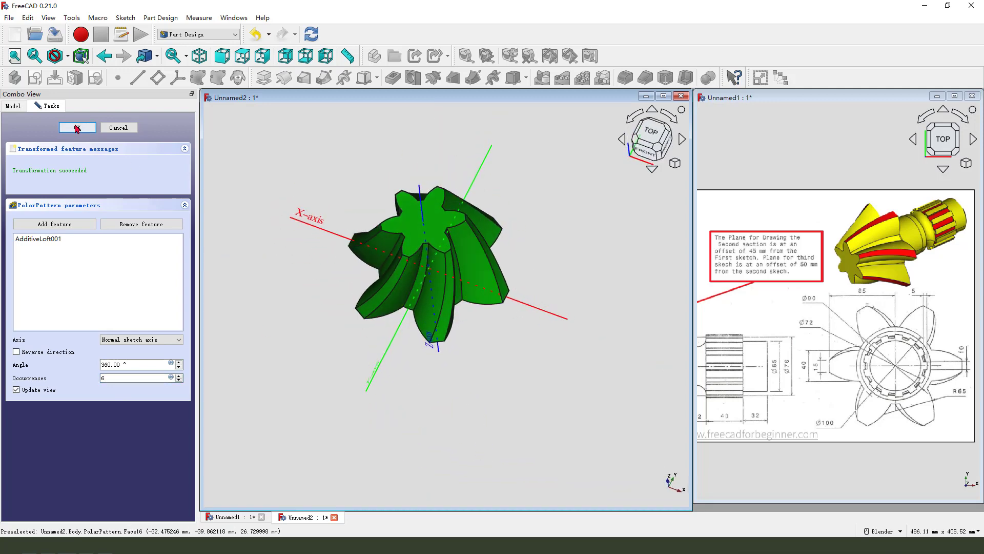
left_click(77, 128)
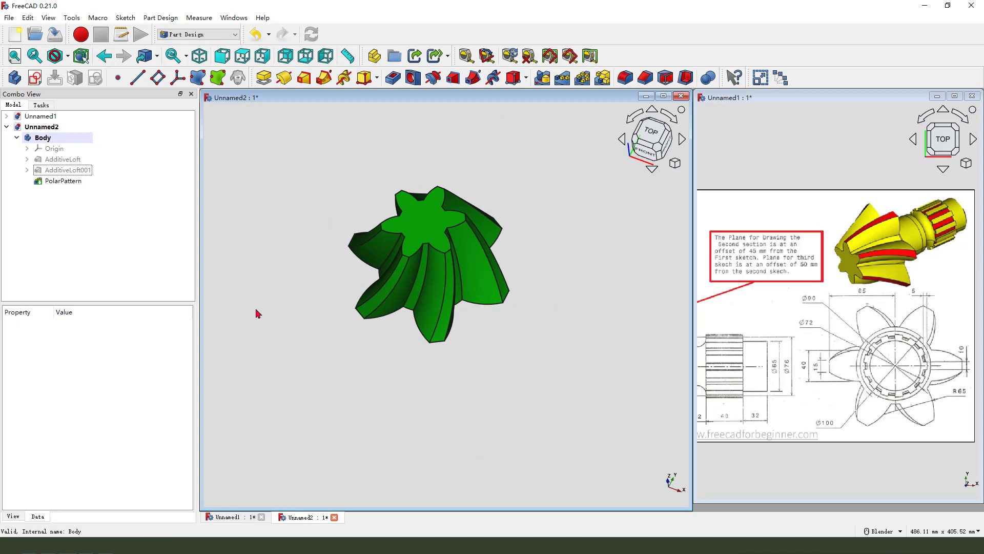
Check the stepped shaft outline in the drawing and start a new sketch on the XZ plane.
key("1")
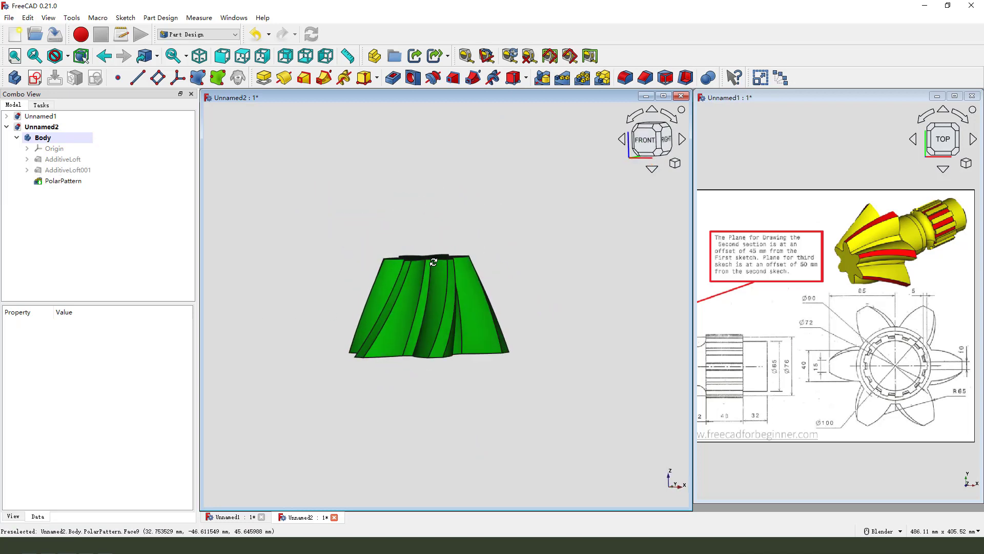
middle_click_drag(678, 264, 799, 307, "shift")
scroll(812, 349, "up", 2)
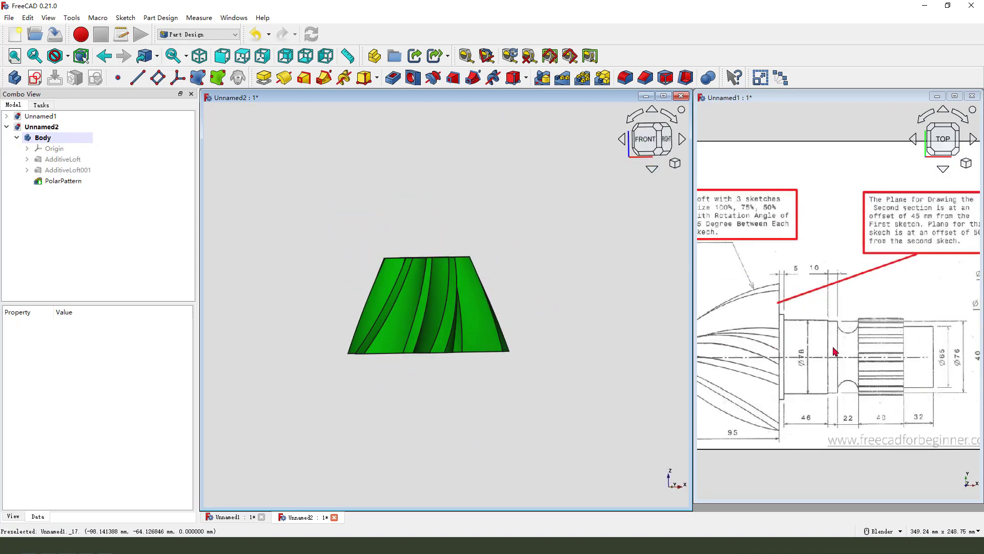
left_click_drag(815, 319, 843, 331)
mouse_move(906, 362)
left_mouse_down()
mouse_move(776, 362)
mouse_move(772, 306)
left_mouse_up()
mouse_move(893, 280)
left_mouse_down()
mouse_move(866, 298)
mouse_move(886, 300)
left_mouse_up()
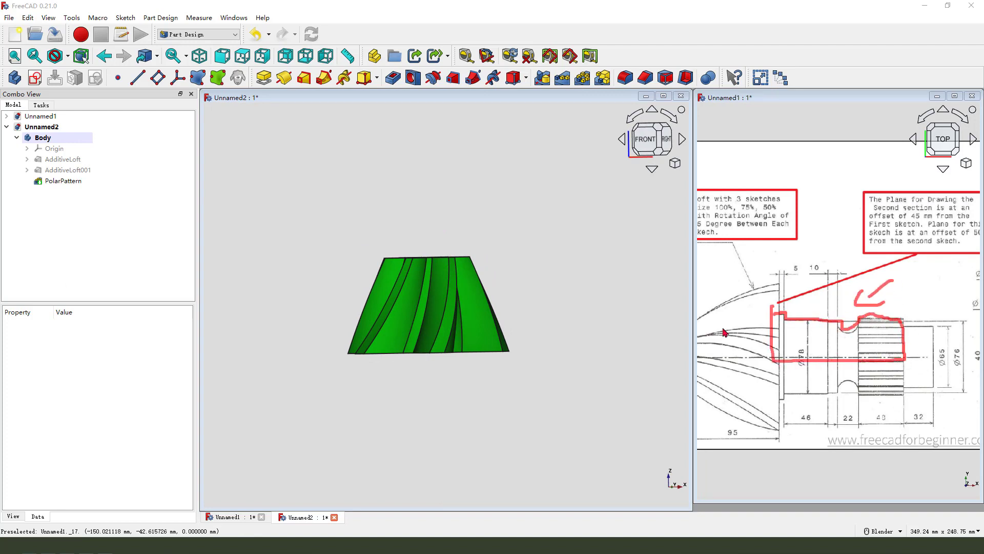
left_click(35, 78)
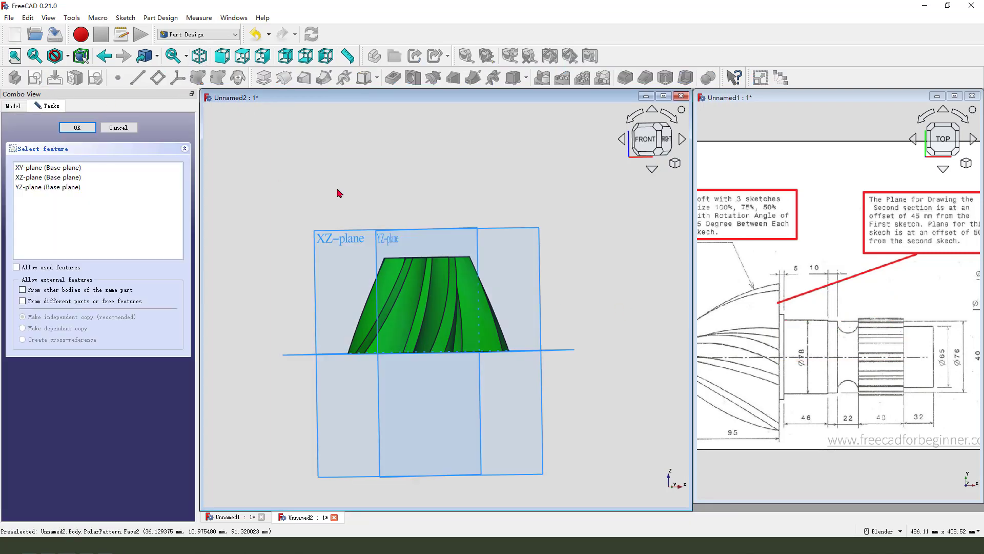
middle_click_drag(406, 219, 364, 220)
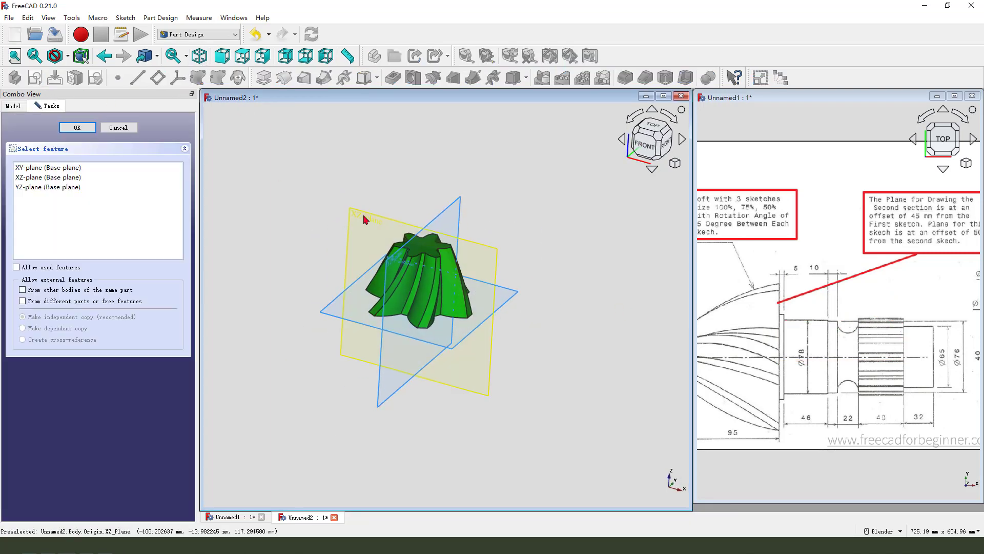
left_click(364, 219)
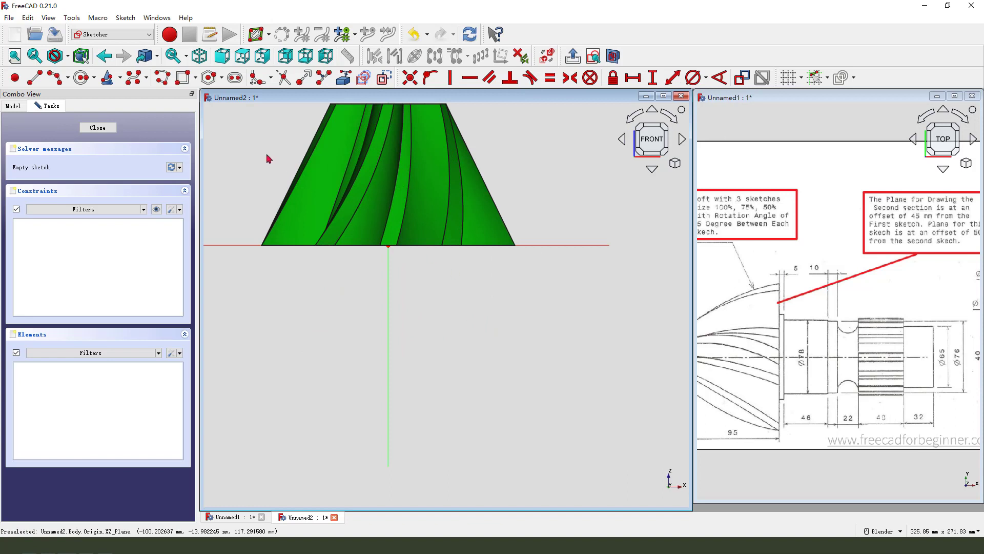
Start a polyline at the origin, running about 99 mm along the horizontal axis, and sketch the flange step and first shaft section below the pinion.
left_click(163, 77)
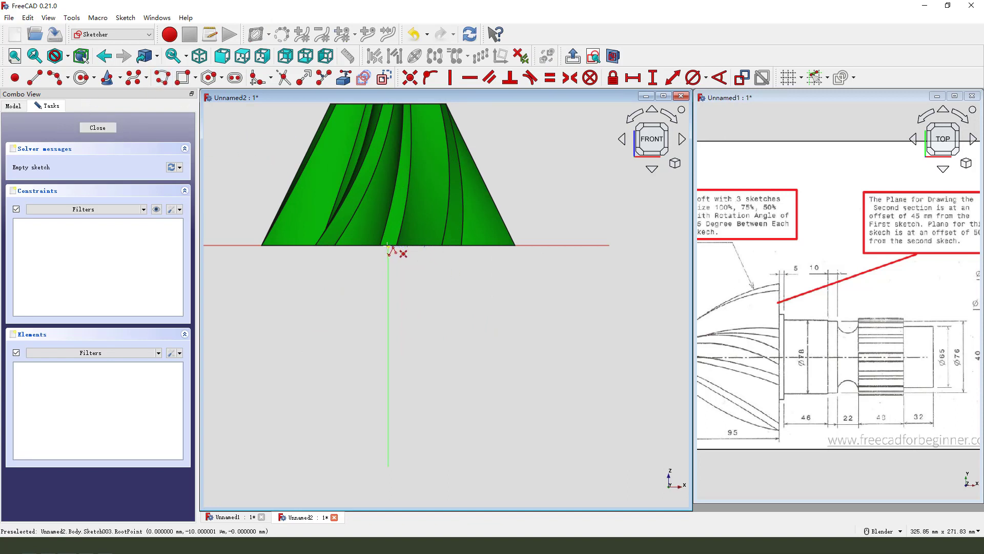
left_click(388, 245)
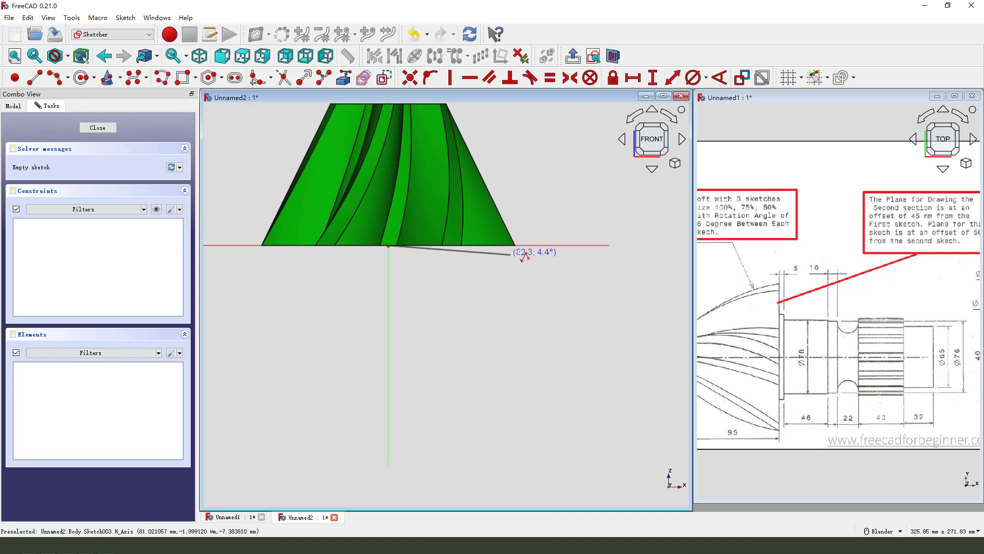
left_click(535, 246)
left_click(536, 267)
left_click(518, 267)
scroll(522, 287, "down", 1)
left_click(519, 328)
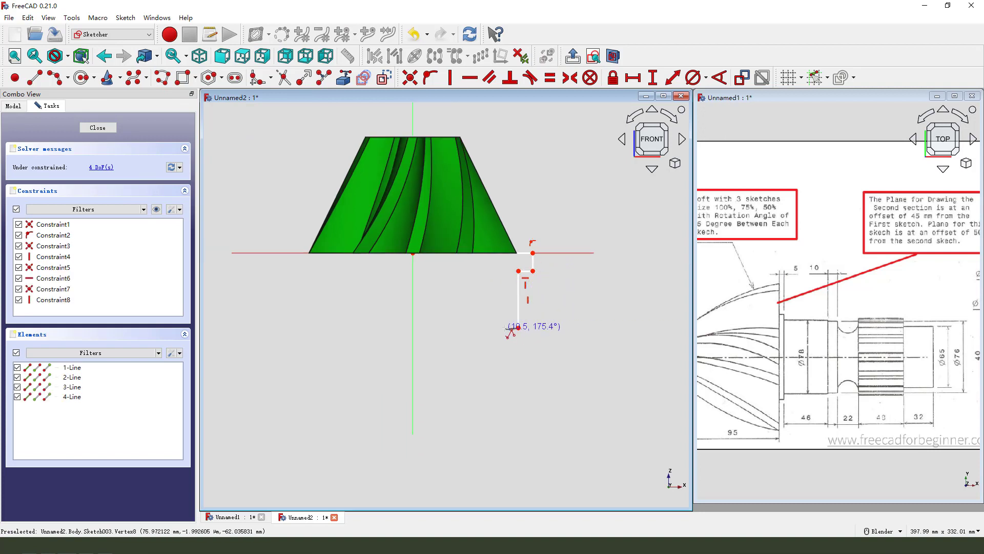
Continue the polyline through a neck about 49 mm long and the wider end section, closing it along the vertical axis at the origin.
left_click(506, 328)
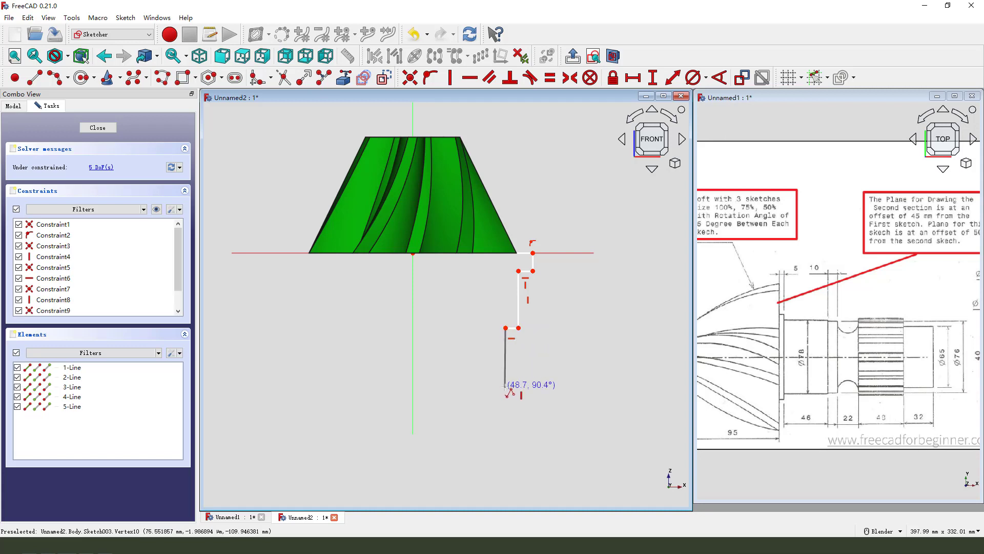
left_click(506, 387)
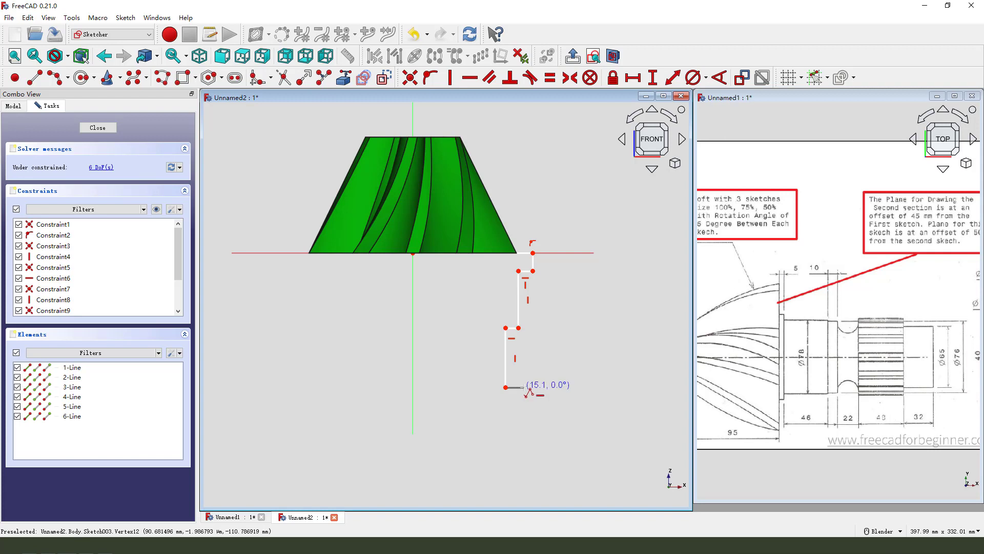
left_click(525, 387)
scroll(525, 387, "down", 3)
left_click(529, 432)
left_click(466, 434)
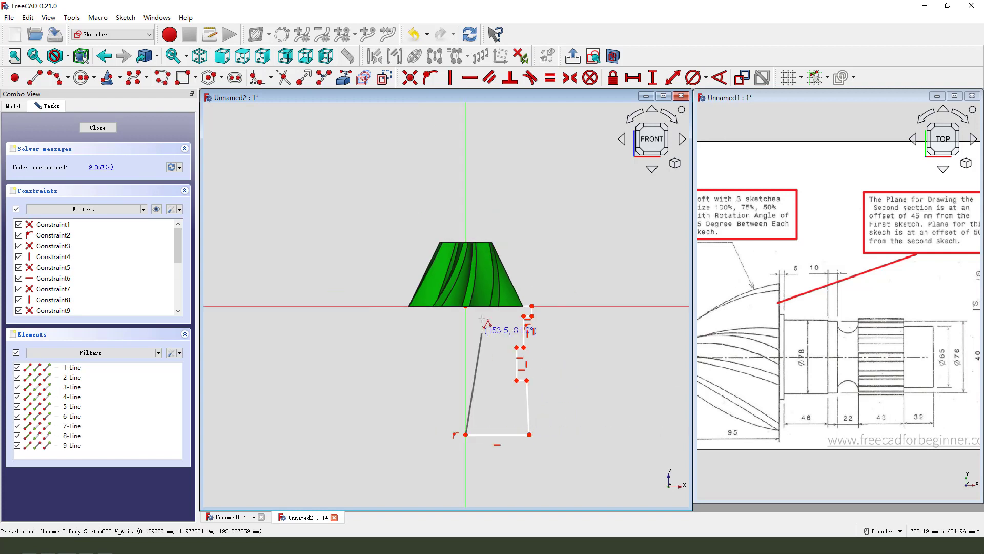
left_click(466, 306)
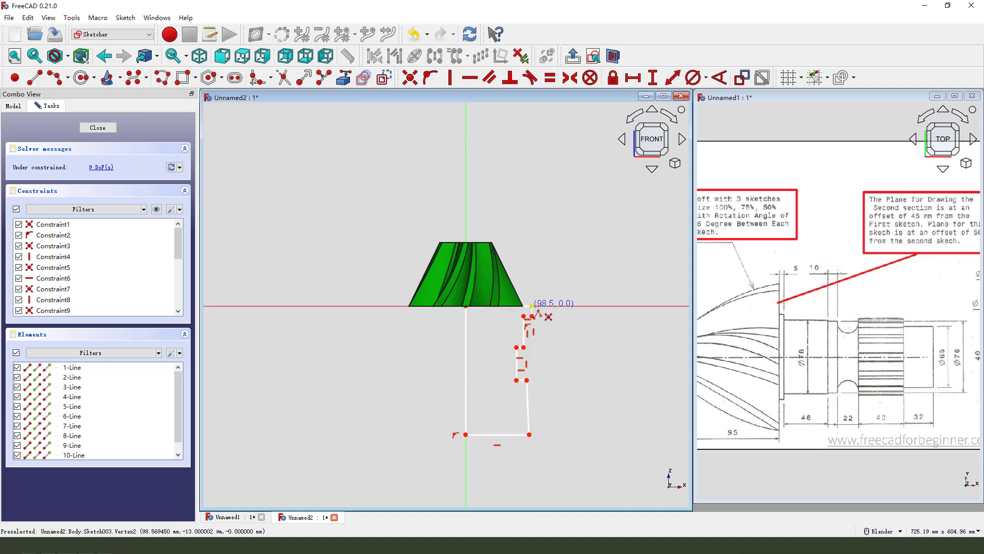
scroll(527, 387, "up", 2)
right_click(558, 378)
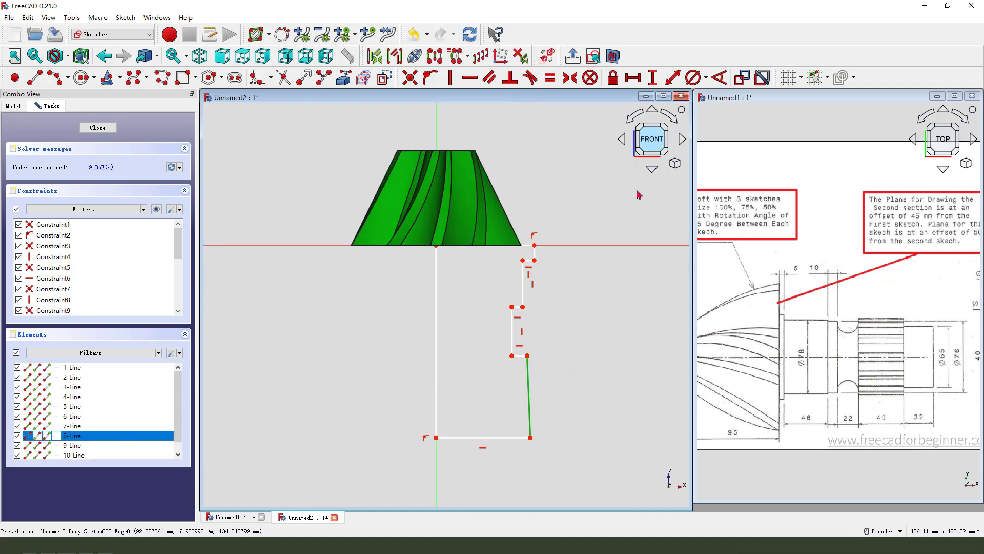
Constrain the slanted outer edge of the lowest section vertical and set the flange thickness to 5 mm, placing the dimension clear of the profile.
left_click(528, 374)
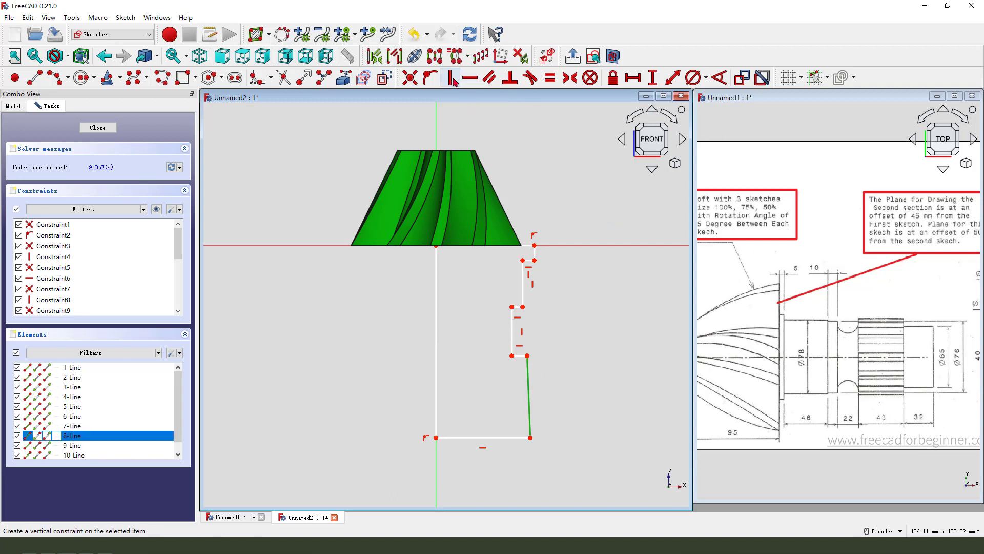
left_click(449, 78)
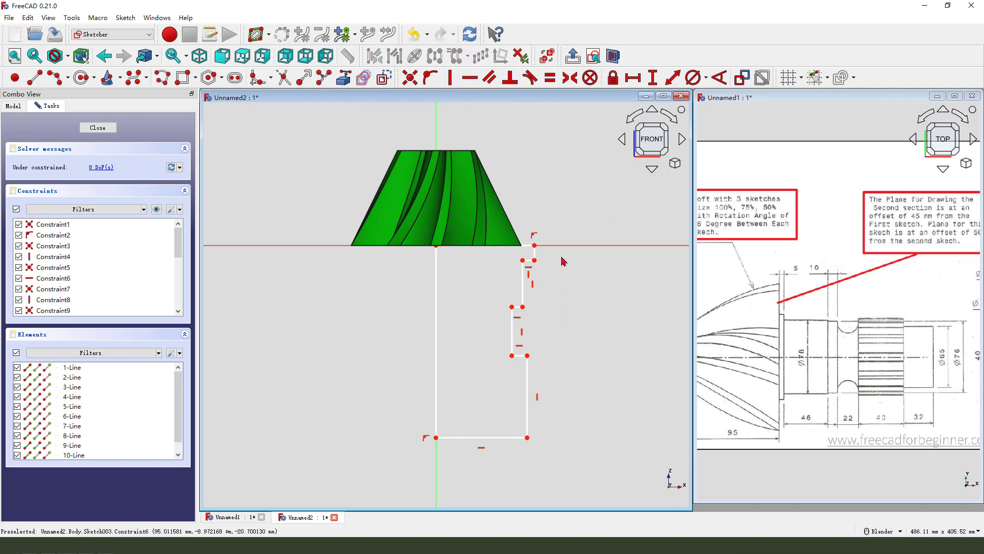
left_click(534, 252)
left_click(653, 77)
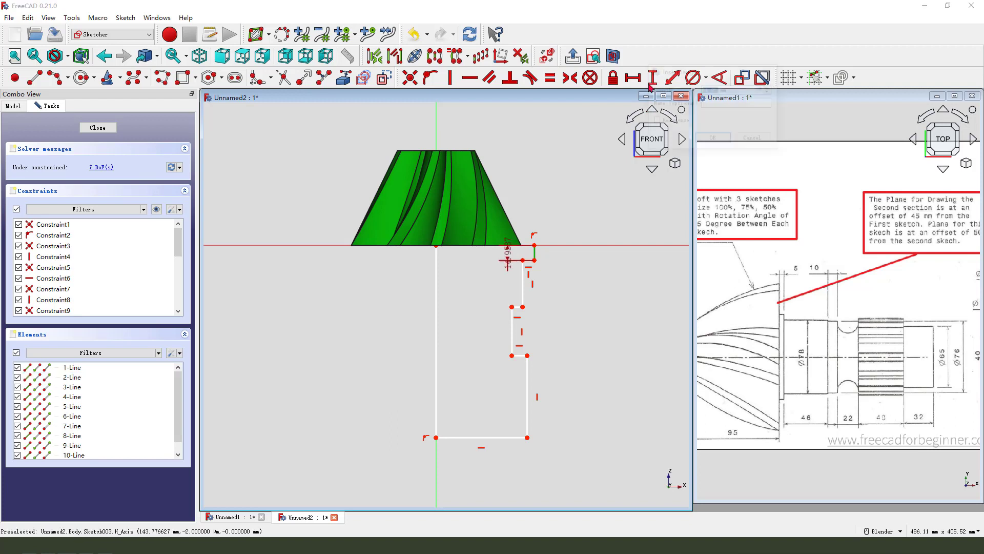
type("5")
key("Return")
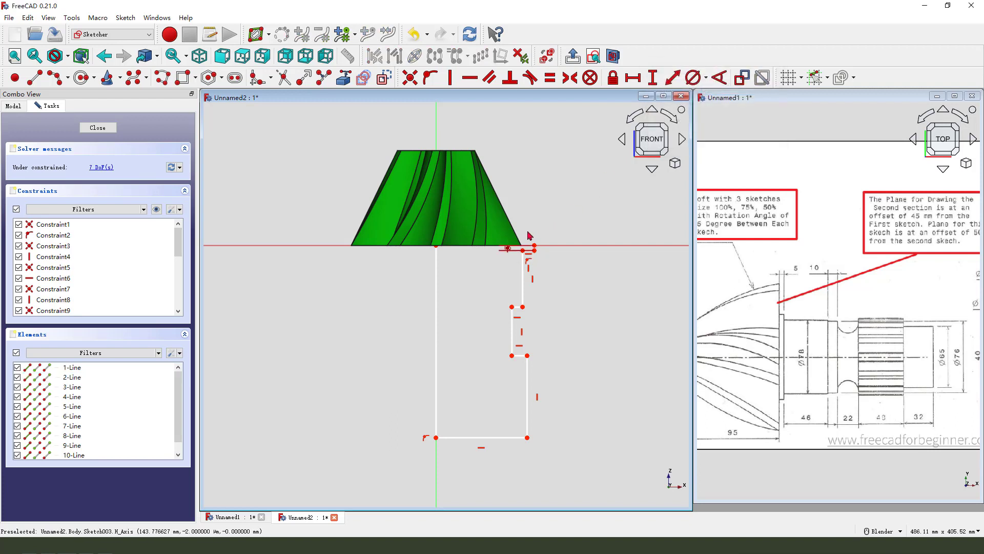
left_click_drag(508, 253, 560, 220)
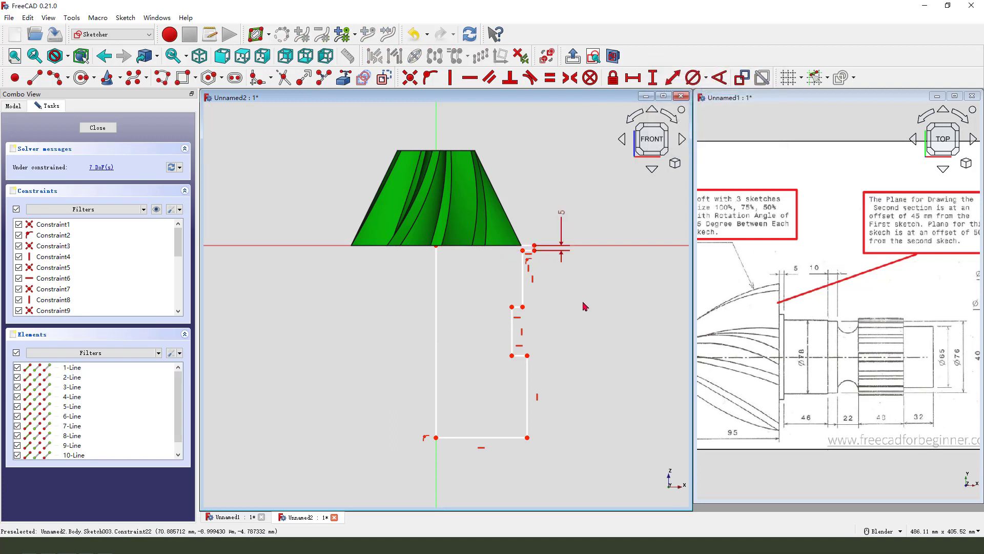
Set the first shaft section below the flange to 46 mm long and place its dimension outside the profile.
left_click(523, 282)
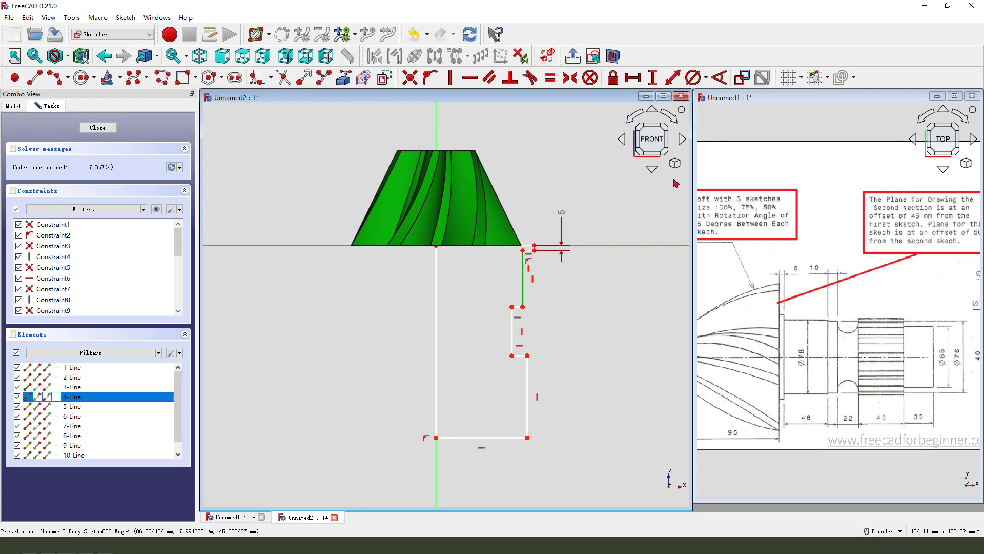
left_click(653, 78)
type("4")
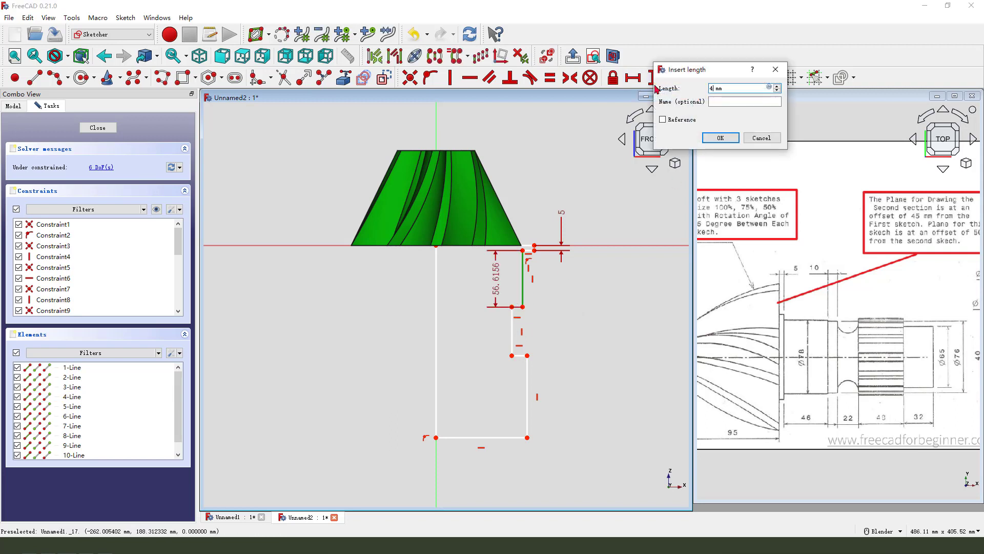
type("6")
key("Return")
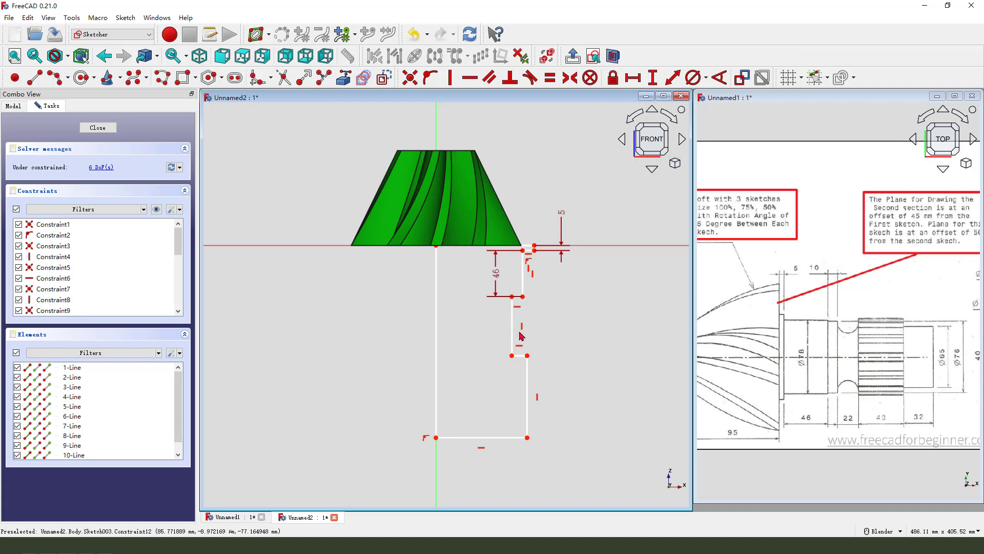
left_click_drag(512, 274, 589, 274)
left_click_drag(496, 273, 608, 276)
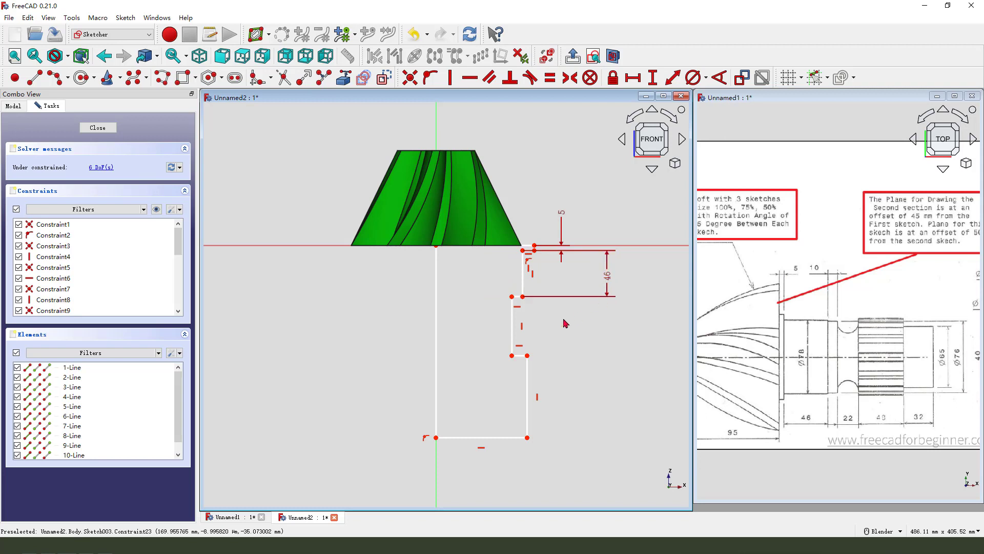
Add a vertical dimension of 10 mm to the neck edge below the first shaft section.
left_click(512, 324)
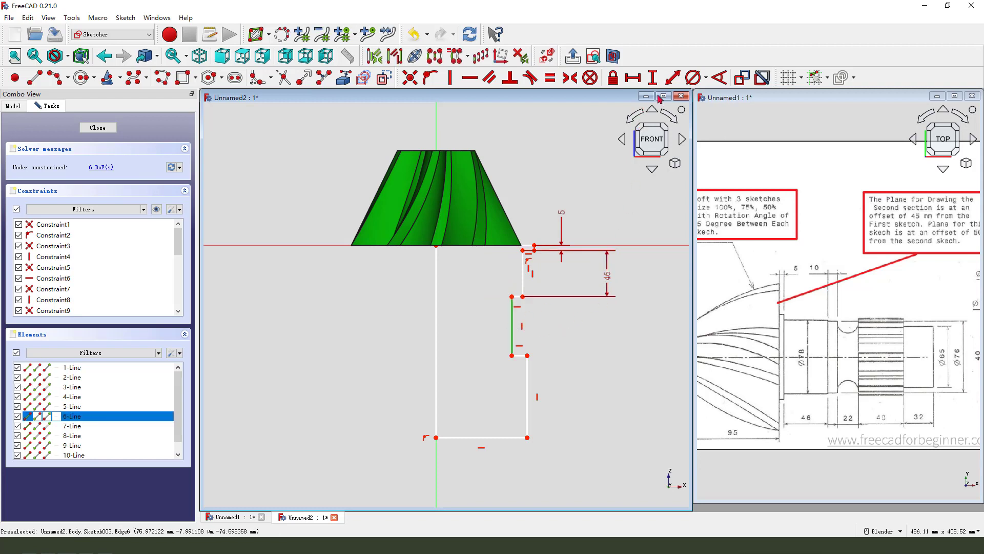
left_click(654, 78)
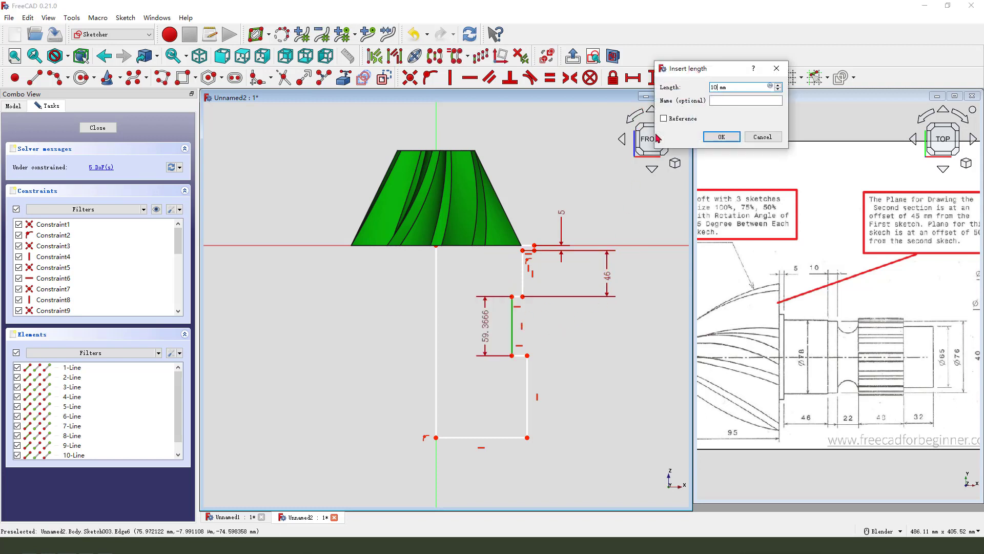
type("10")
key("Return")
mouse_move(527, 328)
left_mouse_down()
mouse_move(502, 340)
mouse_move(513, 334)
left_mouse_up()
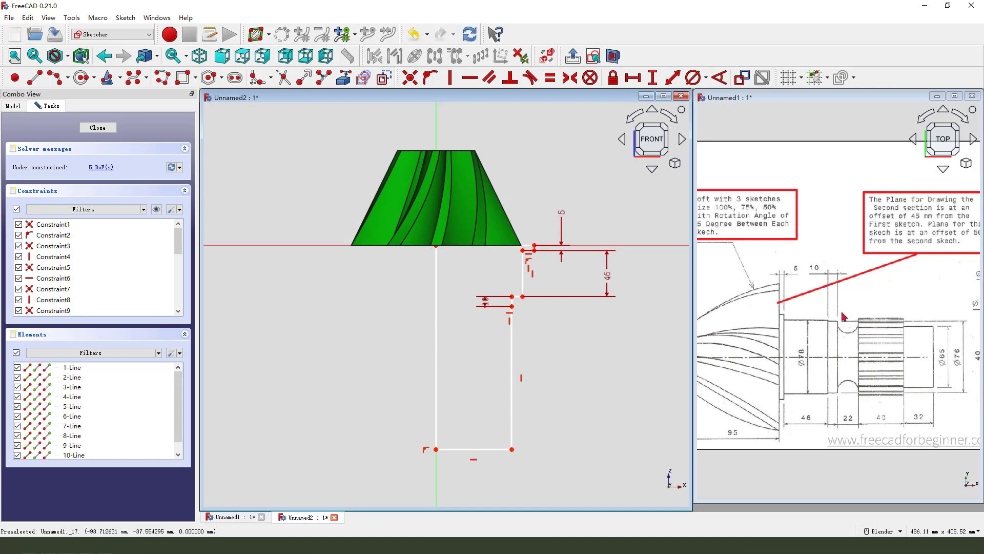
Check the drawing's 10 and 22 mm dimensions and set the neck length to their sum, 32 mm.
left_click_drag(829, 255, 821, 272)
left_click_drag(847, 420, 859, 421)
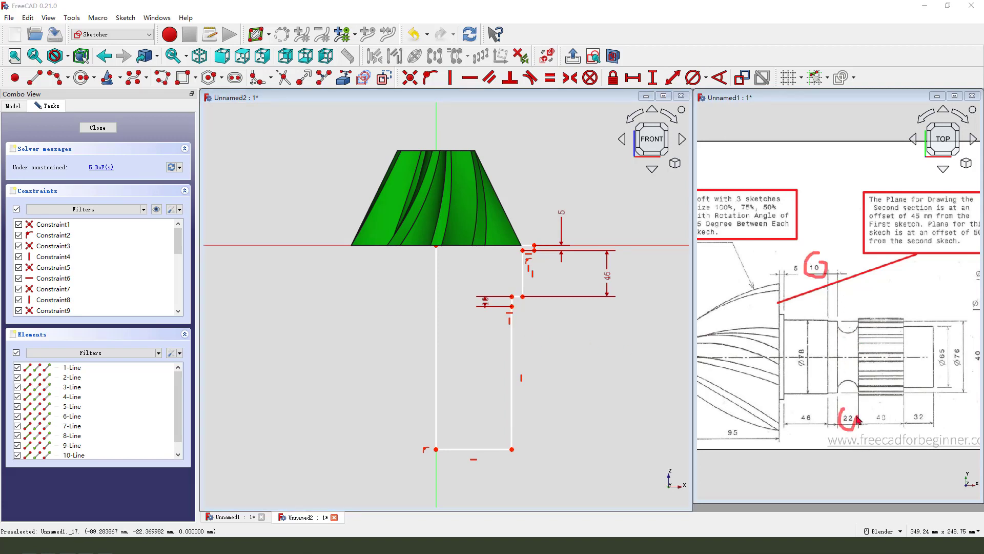
double_click(512, 307)
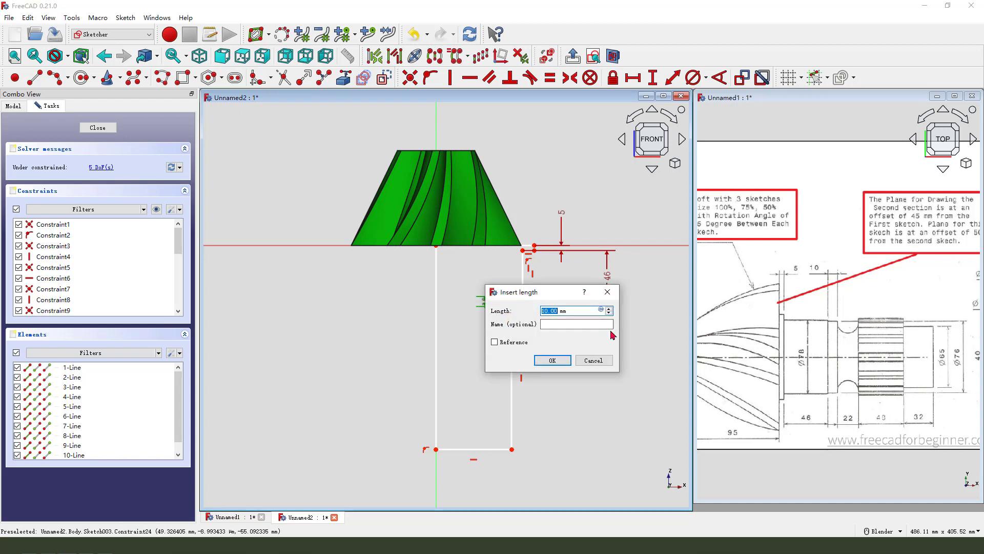
key("Return")
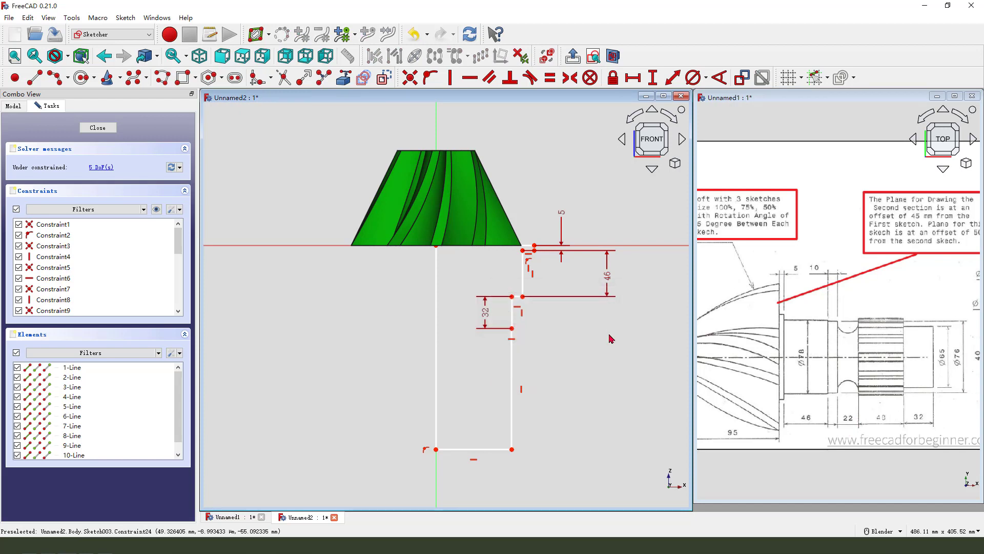
Pull the lowest section's outer edge outward to widen it beyond the neck, and delete the horizontal bottom line of the profile.
left_click_drag(512, 395, 537, 396)
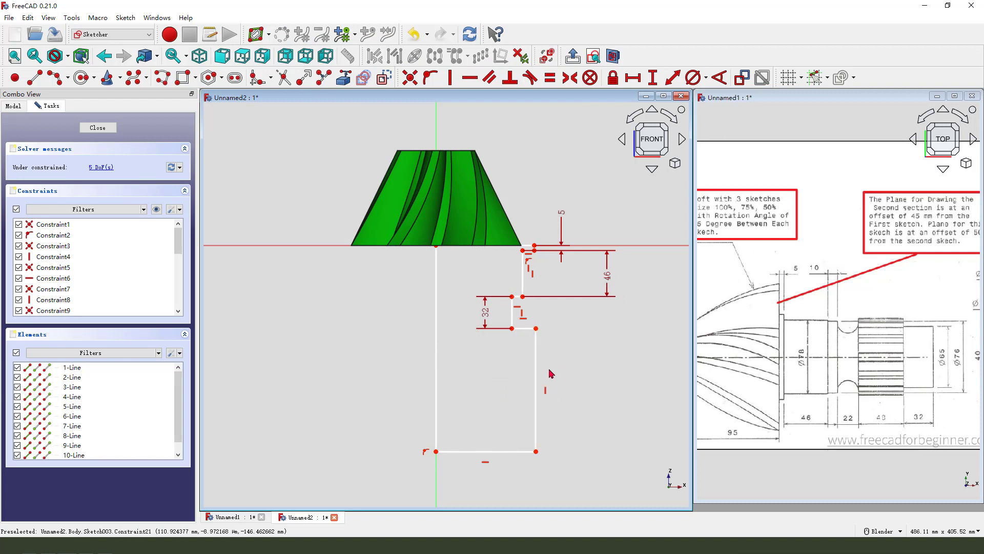
scroll(490, 328, "down", 2)
scroll(501, 417, "up", 2)
left_click(487, 404)
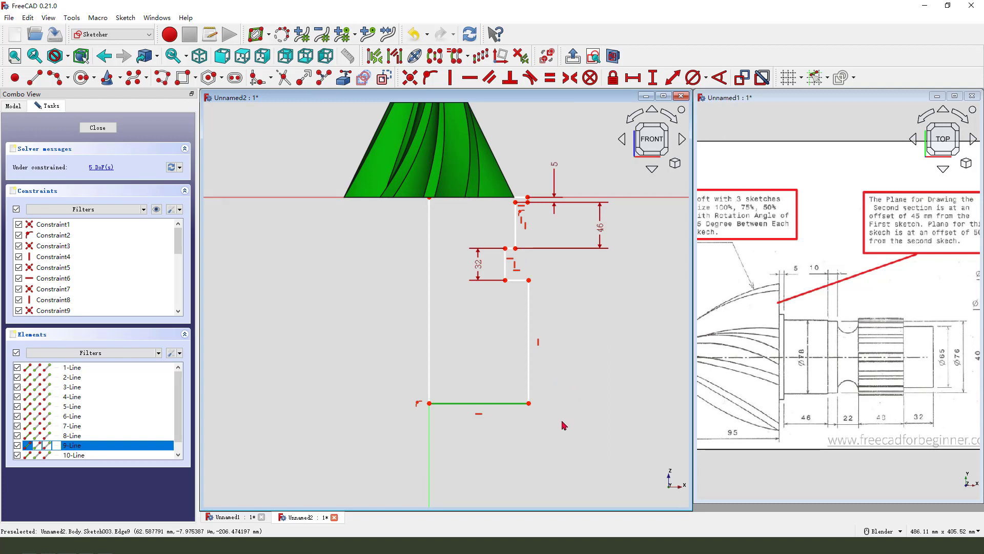
key("Delete")
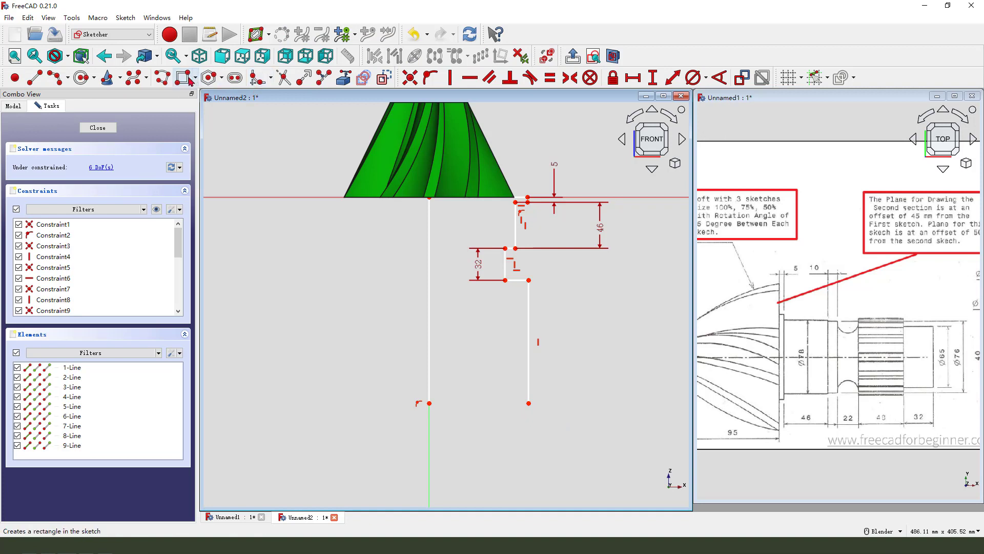
Sketch a polyline from the wide section's lower corner, stepping inward, down, and about 70 mm across to the vertical axis.
left_click(162, 77)
left_click(528, 403)
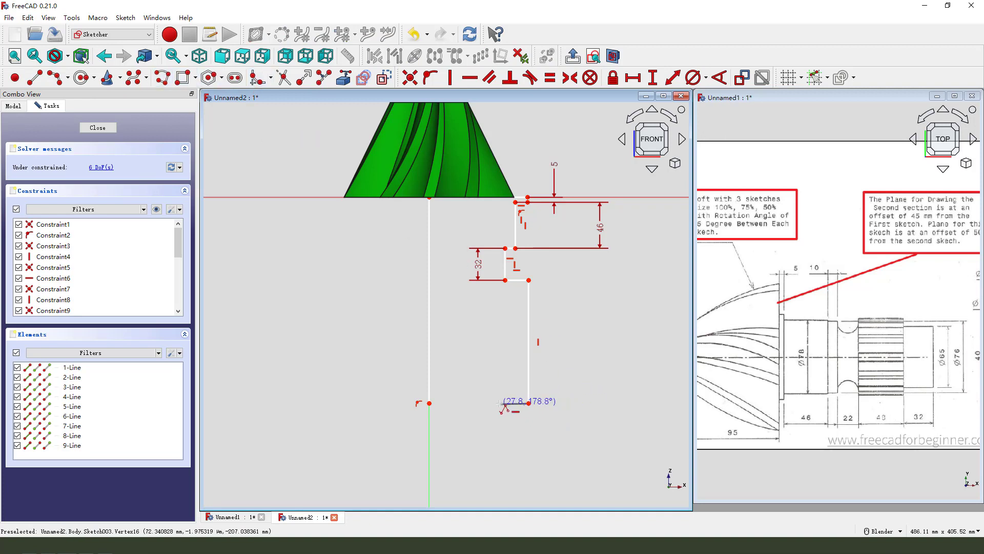
left_click(500, 403)
left_click(499, 447)
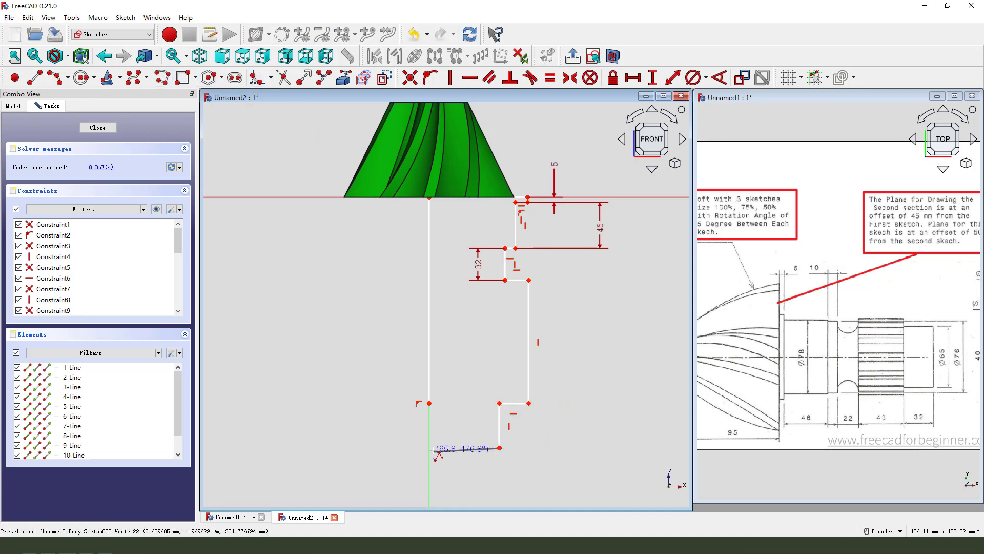
left_click(430, 448)
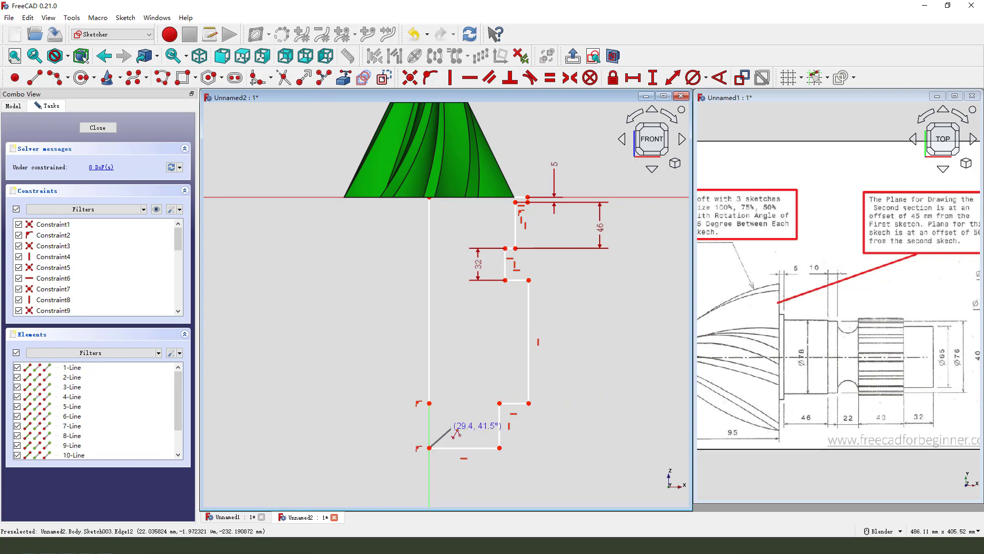
right_click(443, 410)
Make the axis line's lower endpoint coincident with the polyline's end to close the shaft profile.
left_click(429, 403)
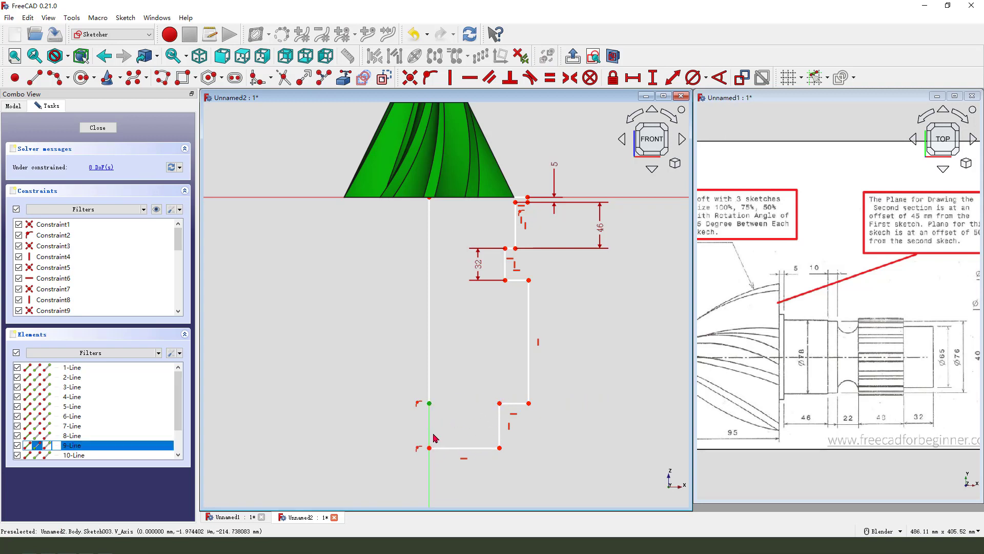
left_click(429, 448)
left_click(410, 77)
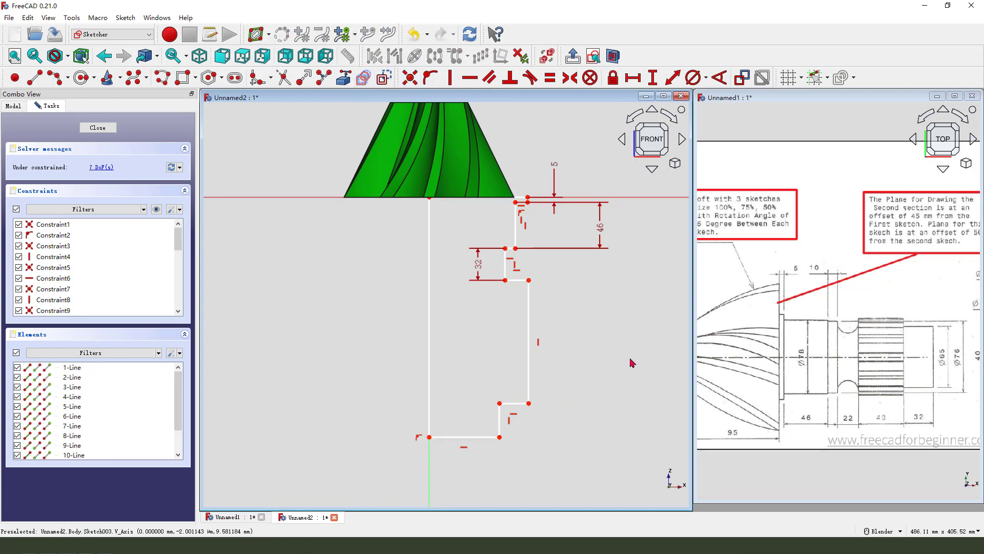
Set the vertical length of the narrow end step to 32 mm.
left_click(501, 423)
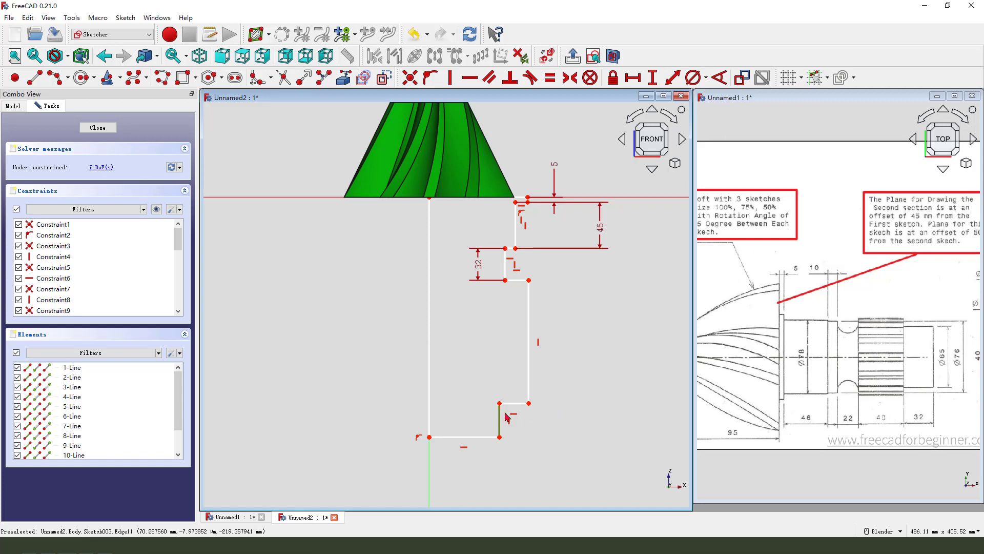
left_click(654, 78)
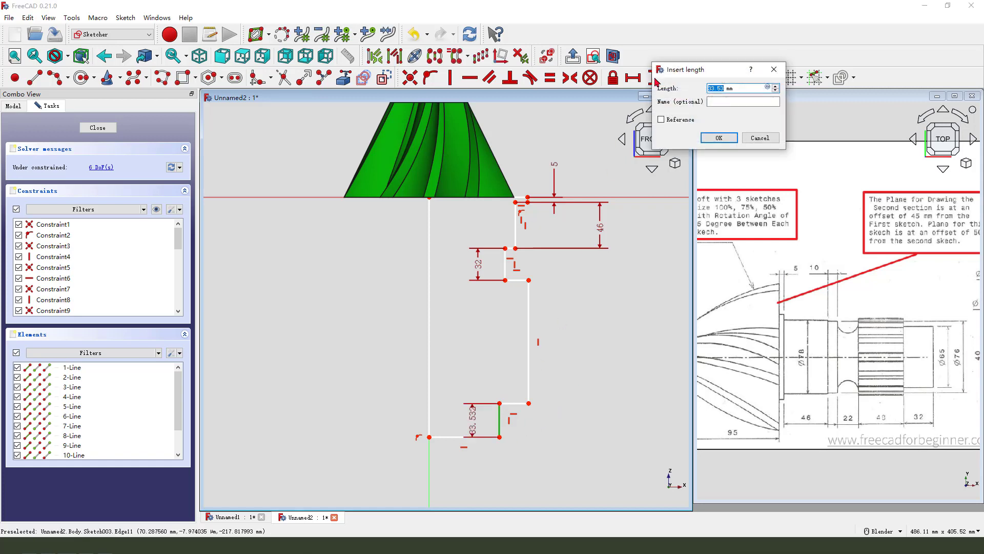
key("Return")
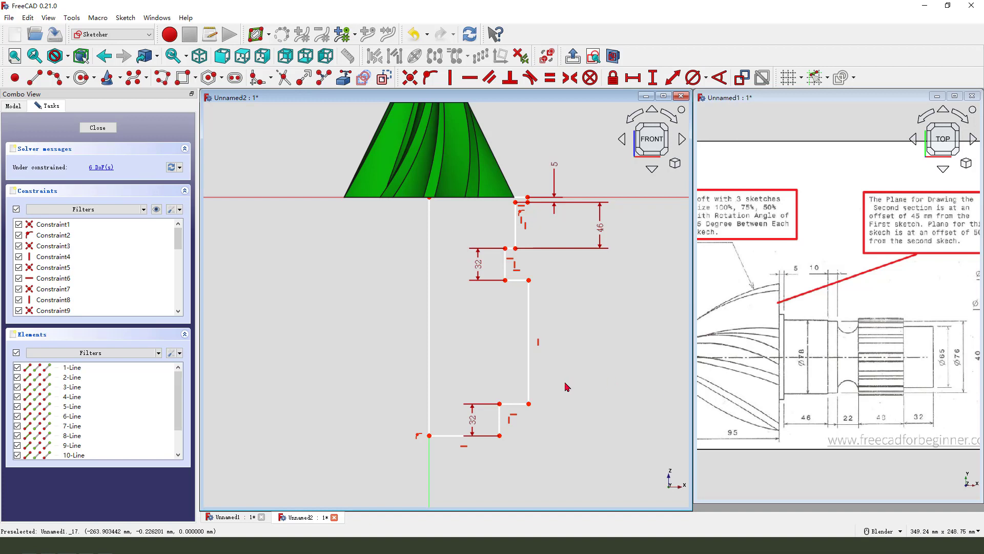
Set the wide splined section's length to 48 mm and place the length dimensions to the outside of the profile.
left_click(530, 341)
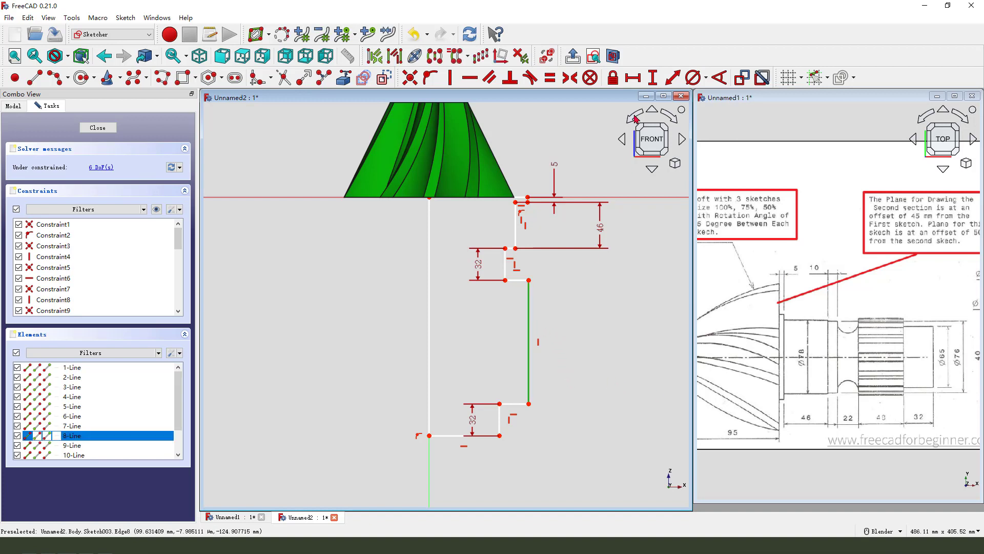
left_click(653, 78)
type("48")
key("Return")
left_click_drag(502, 304, 563, 304)
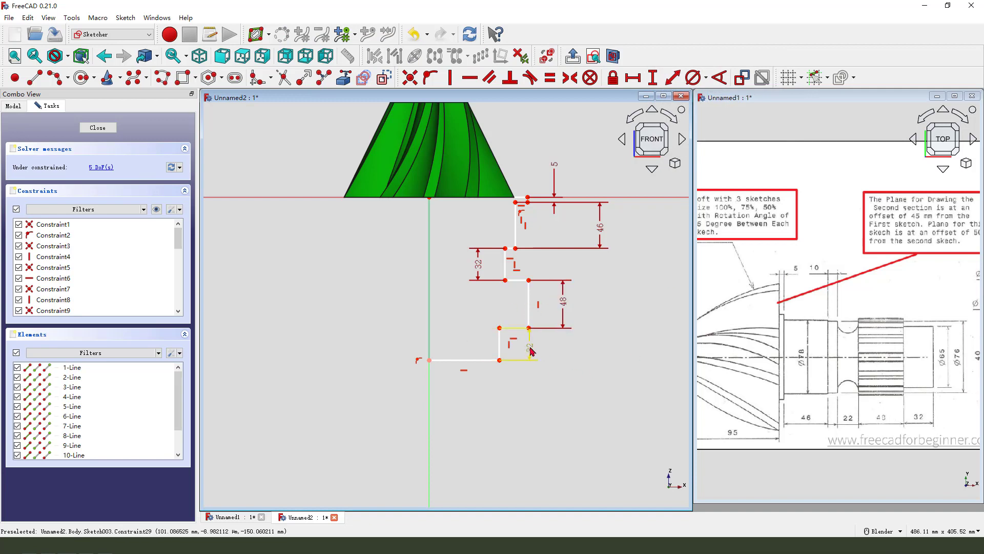
Set the bottom edge's horizontal length to 65/2 mm and place the dimension below the profile.
scroll(531, 352, "up", 1)
left_click(464, 363)
left_click(631, 81)
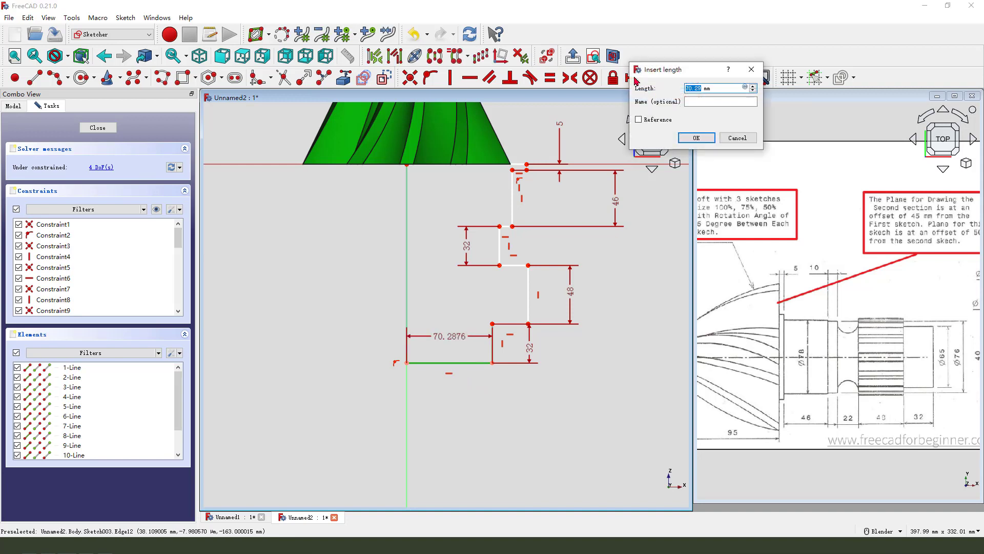
type("65/2")
key("Return")
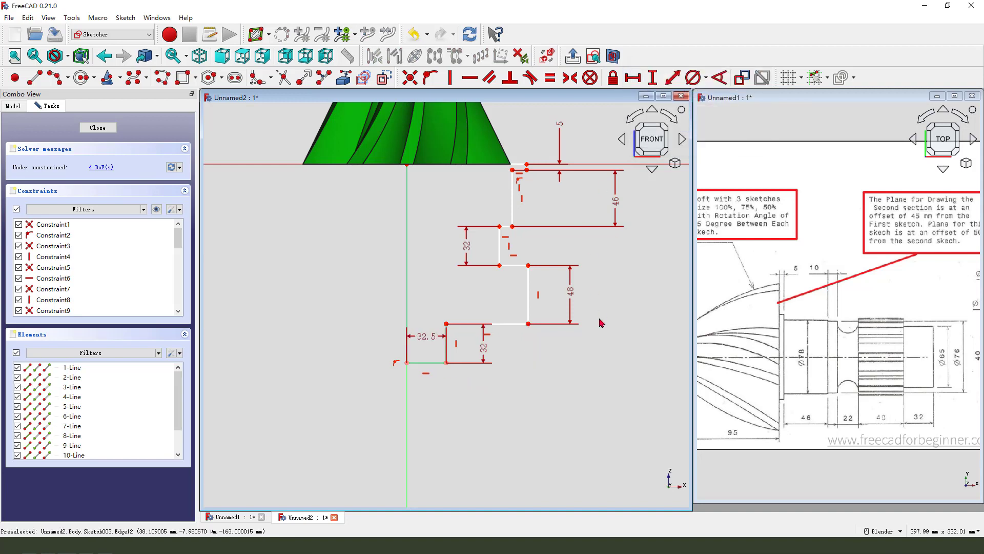
left_click_drag(424, 344, 428, 391)
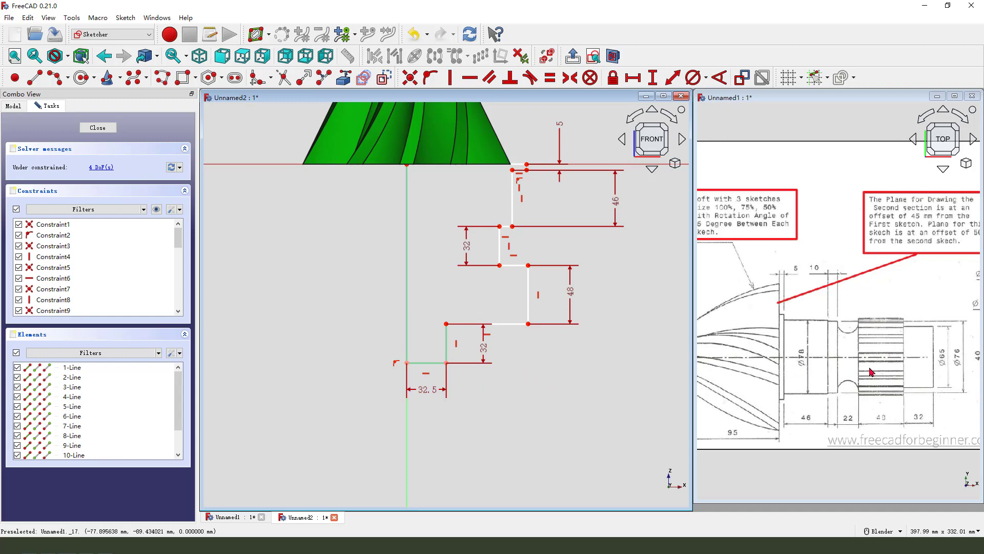
Set the horizontal distance from the axis to the splined section's outer edge to 72/2 mm.
scroll(813, 356, "down", 2)
scroll(900, 377, "up", 5)
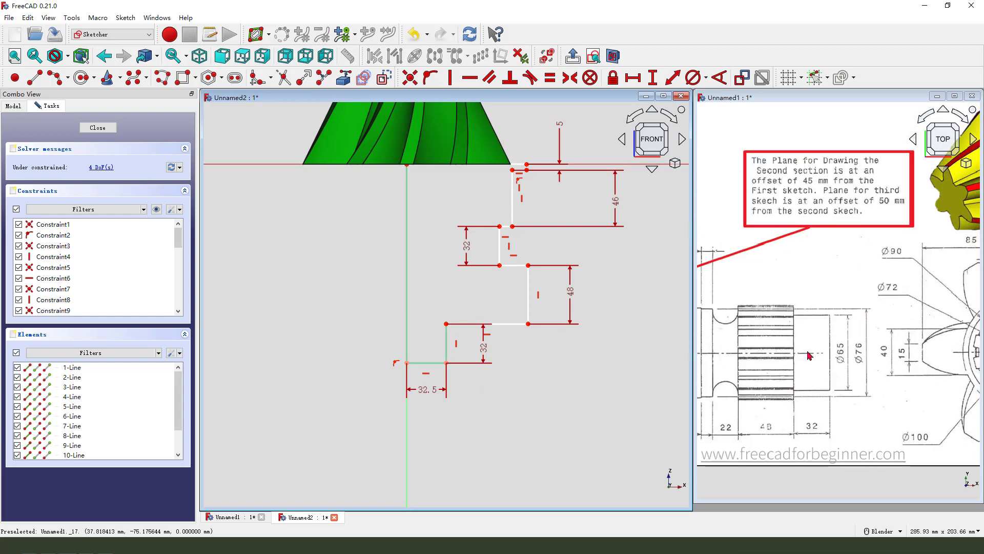
scroll(900, 377, "down", 2)
scroll(900, 369, "up", 4)
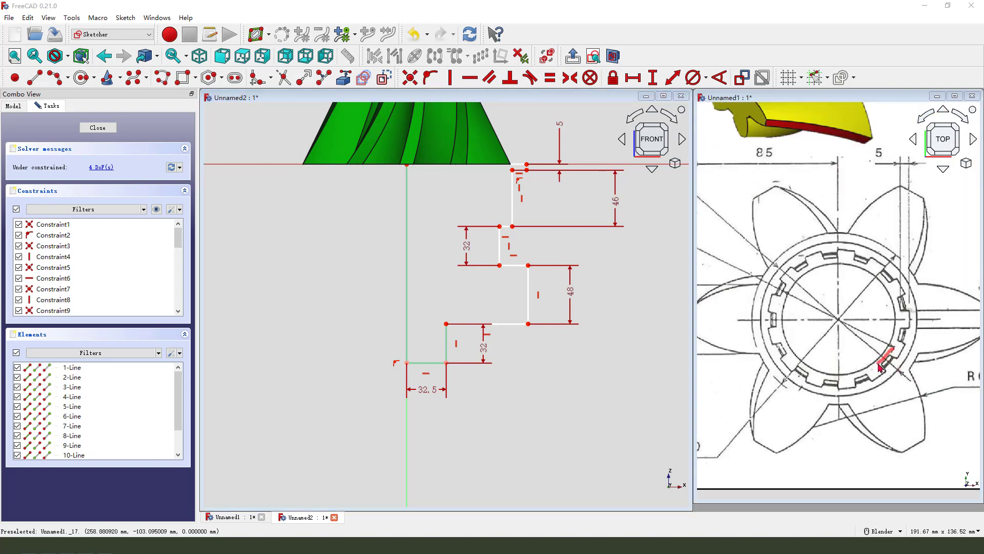
scroll(753, 287, "down", 2)
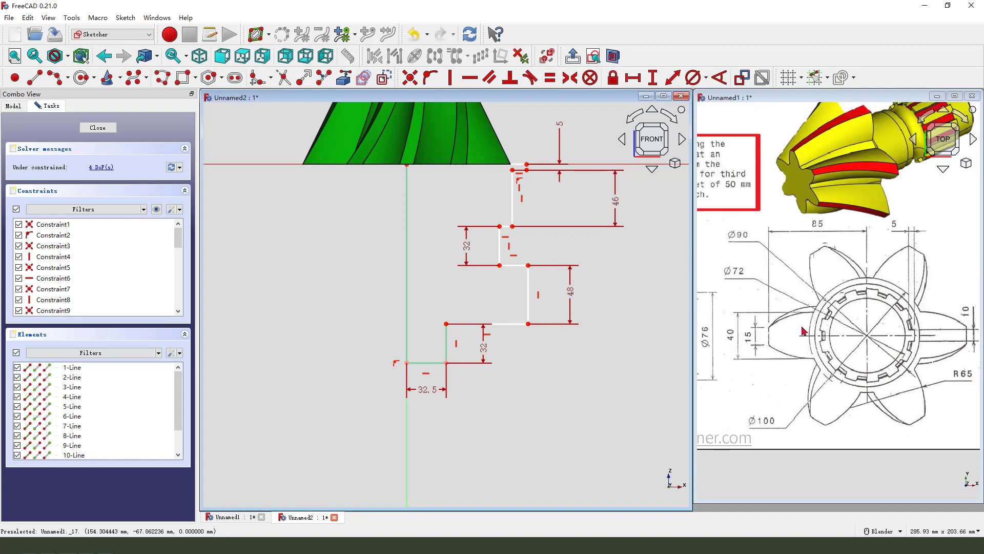
scroll(754, 274, "up", 3)
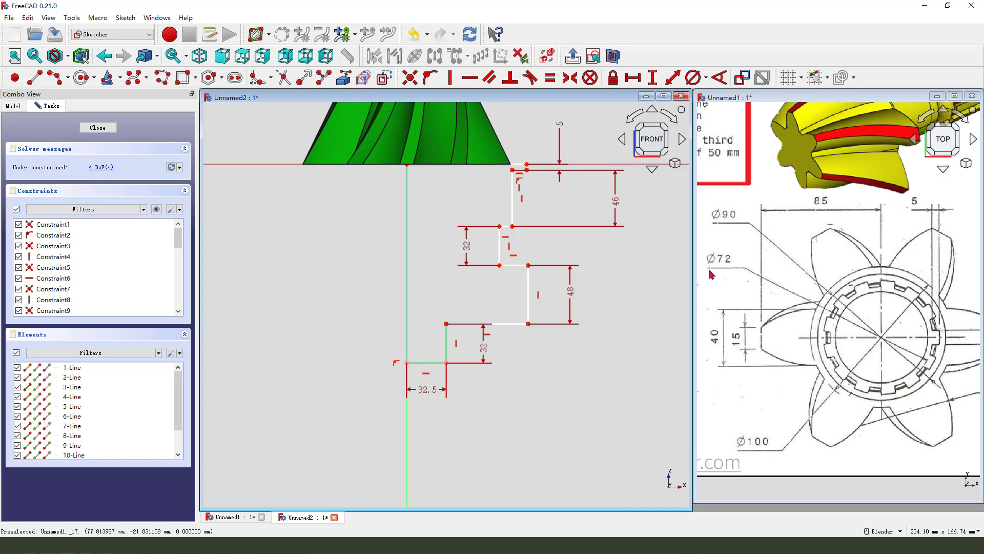
left_click(528, 324)
left_click(407, 363)
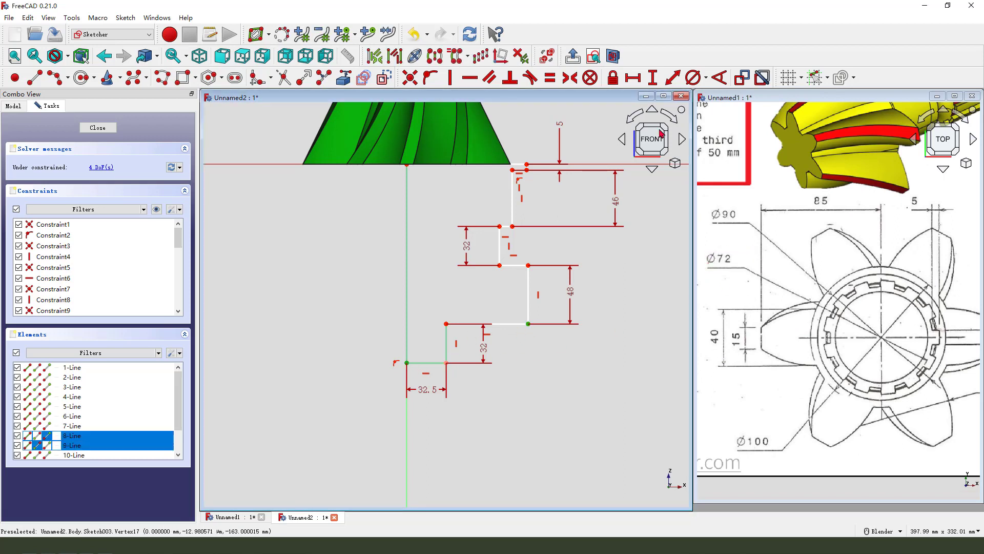
left_click(633, 77)
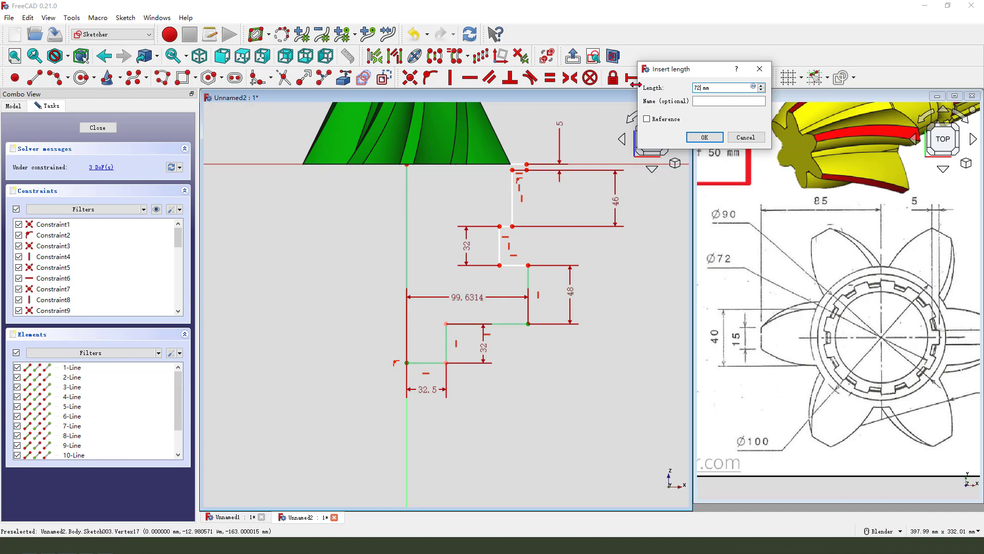
key("Return")
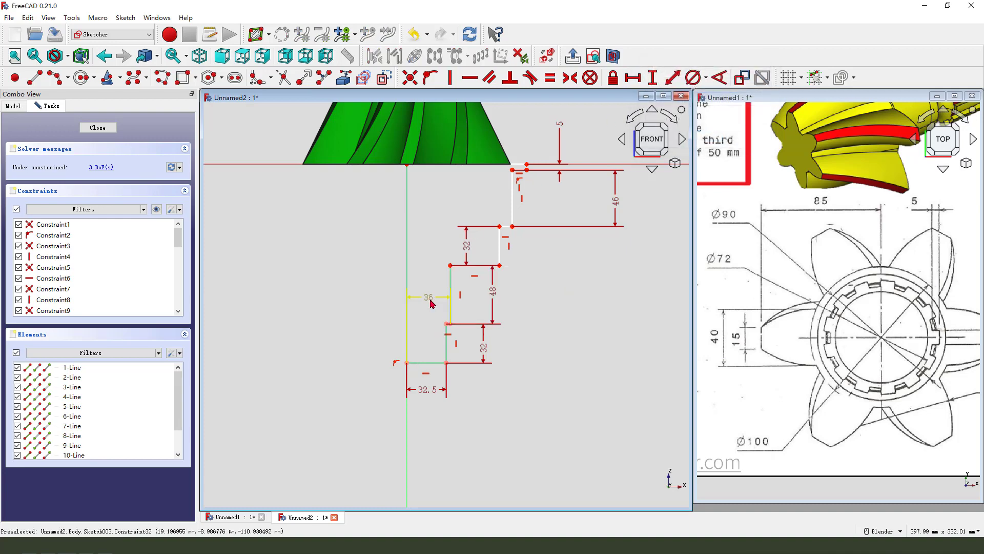
Set the neck section's horizontal distance from the axis to 76/2 mm and place its dimension beside the neck.
scroll(599, 349, "down", 1)
scroll(739, 333, "down", 3)
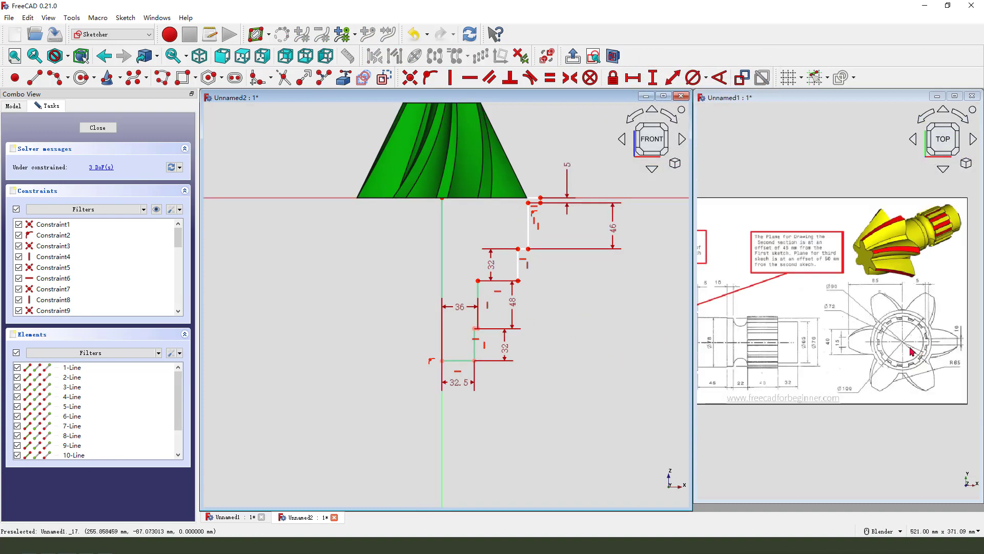
scroll(739, 333, "up", 3)
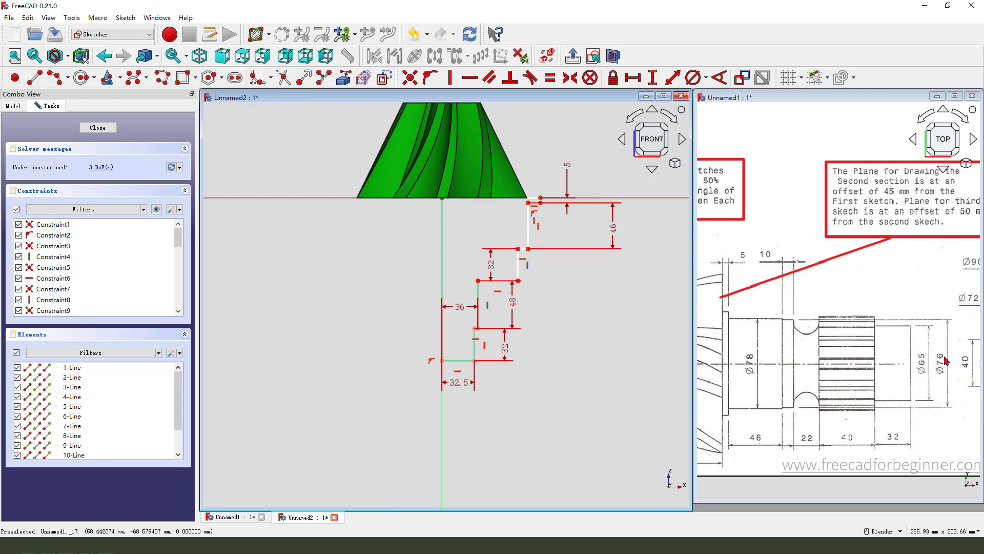
left_click_drag(933, 363, 938, 367)
left_click(518, 280)
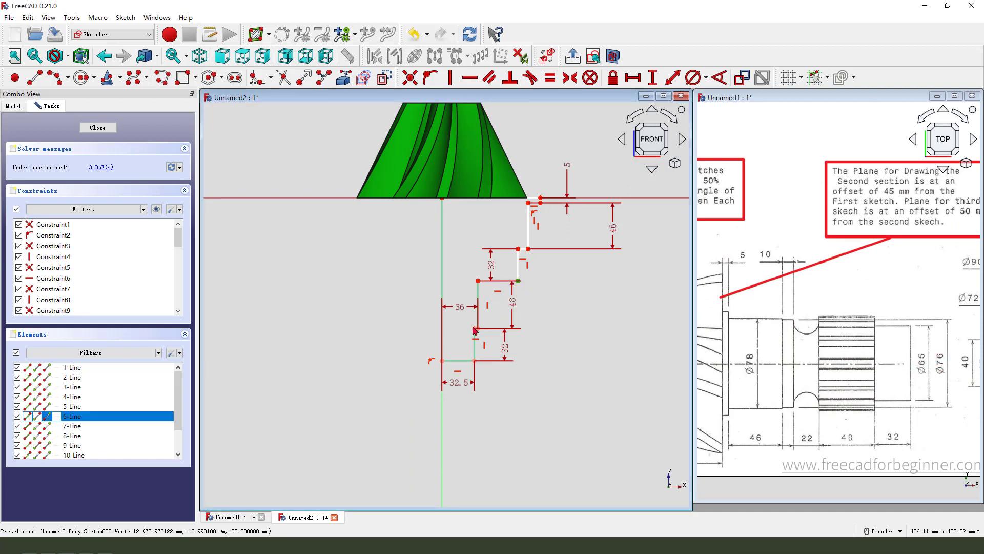
left_click(443, 362)
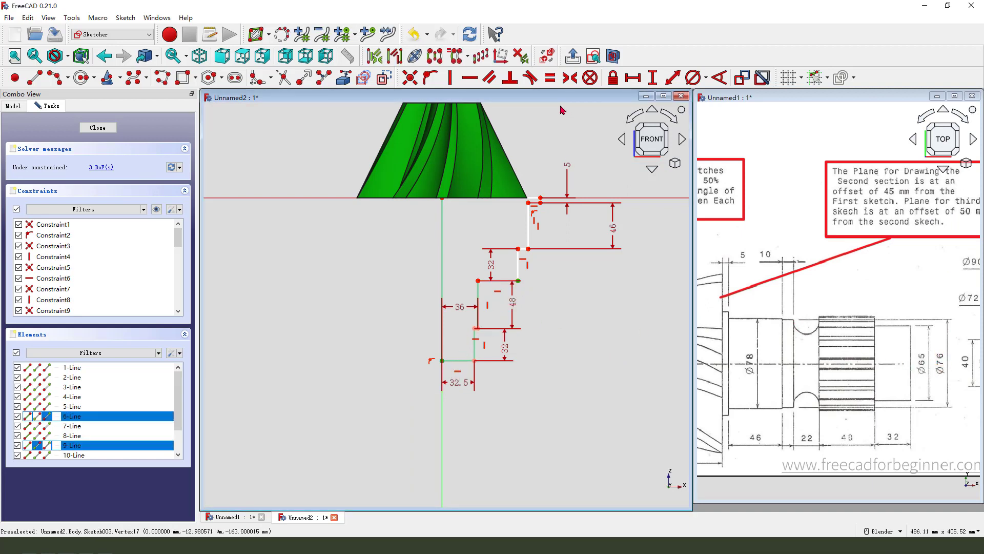
left_click(633, 77)
type("76/ mm")
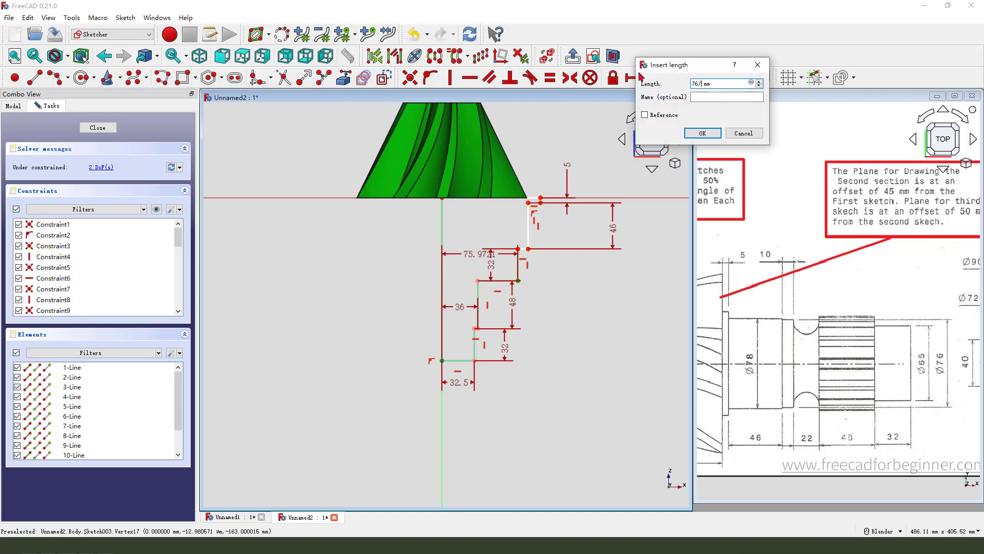
type("2")
key("Return")
left_click_drag(465, 261, 467, 273)
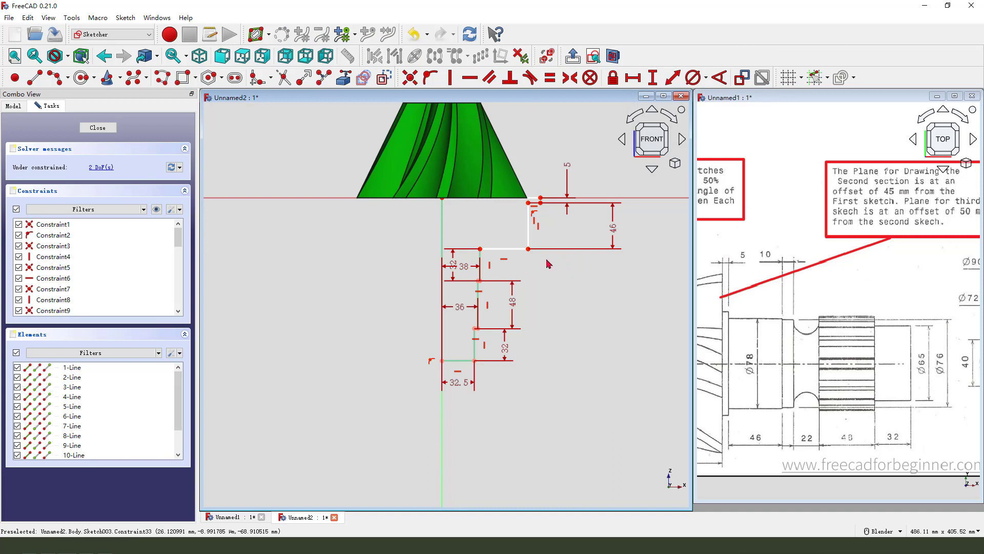
Set the 46 mm long section's horizontal distance from the axis to 78/2 mm.
left_click(529, 249)
left_click(442, 199)
left_click(633, 77)
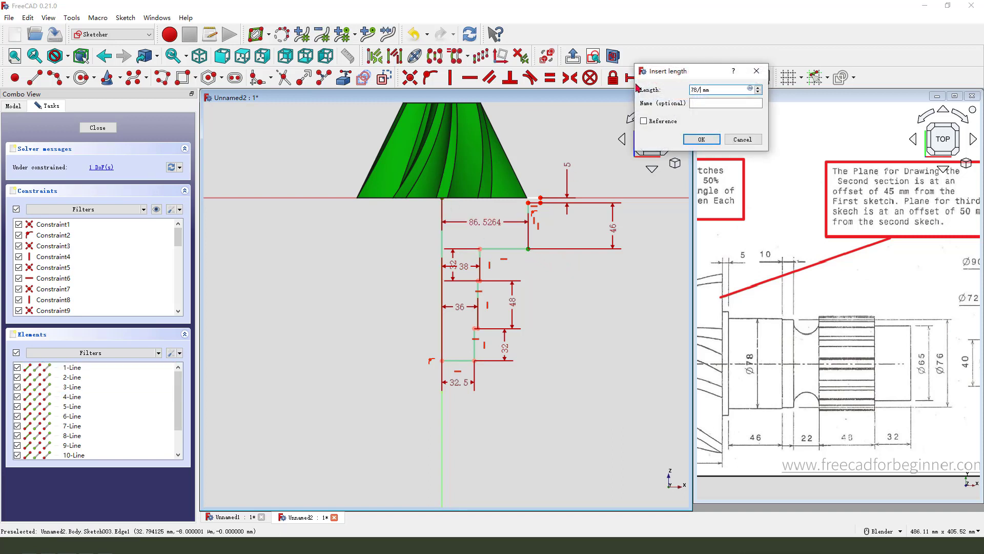
key("Return")
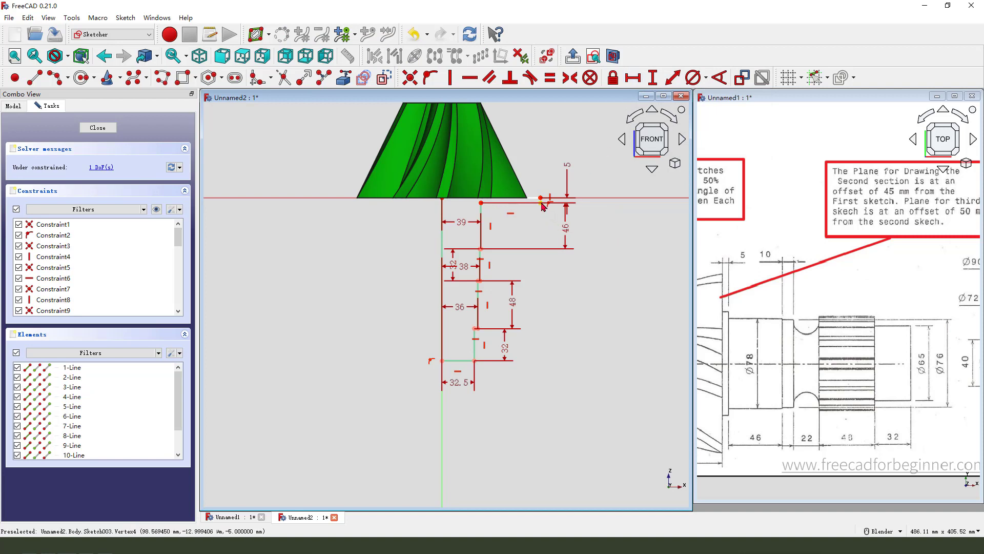
Set the 5 mm thick collar's horizontal distance from the axis to 45 mm.
left_click(449, 205)
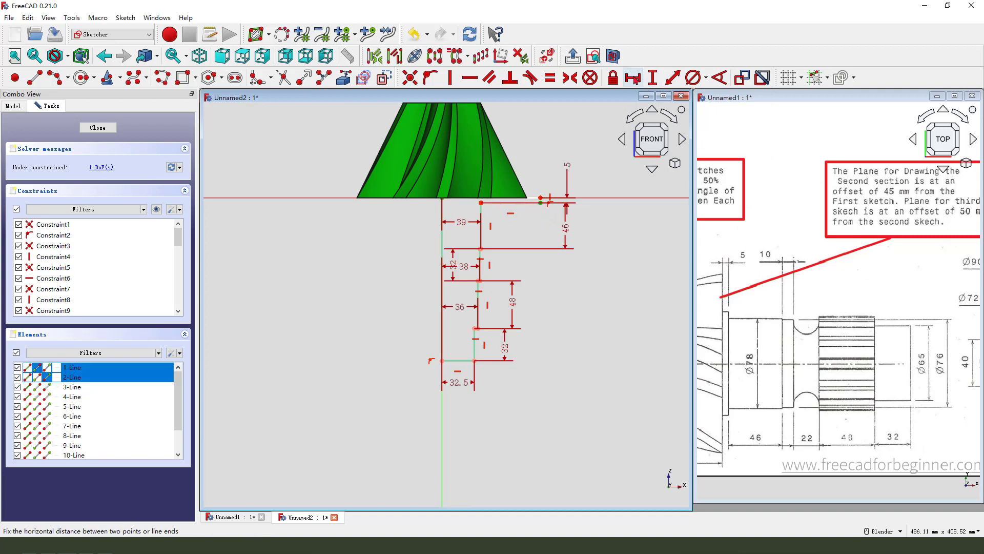
left_click(634, 78)
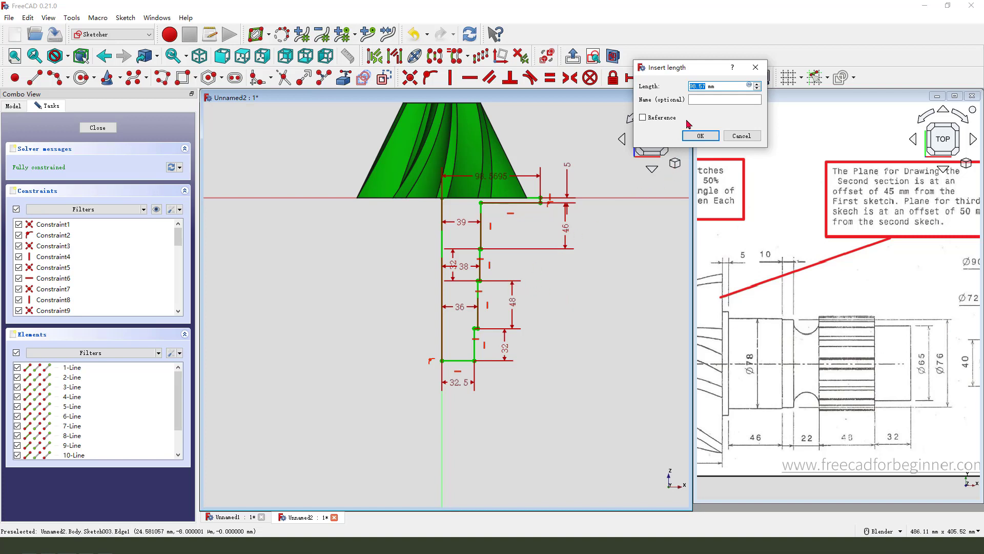
key("Return")
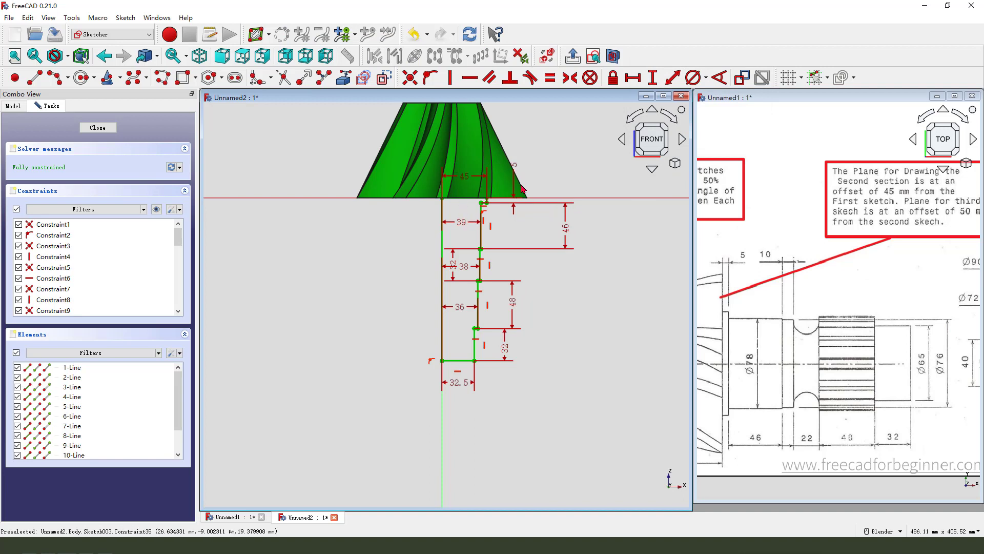
Rearrange the vertical length dimensions so they all sit clear outside the shaft profile.
left_click_drag(515, 166, 544, 173)
left_click_drag(566, 228, 572, 228)
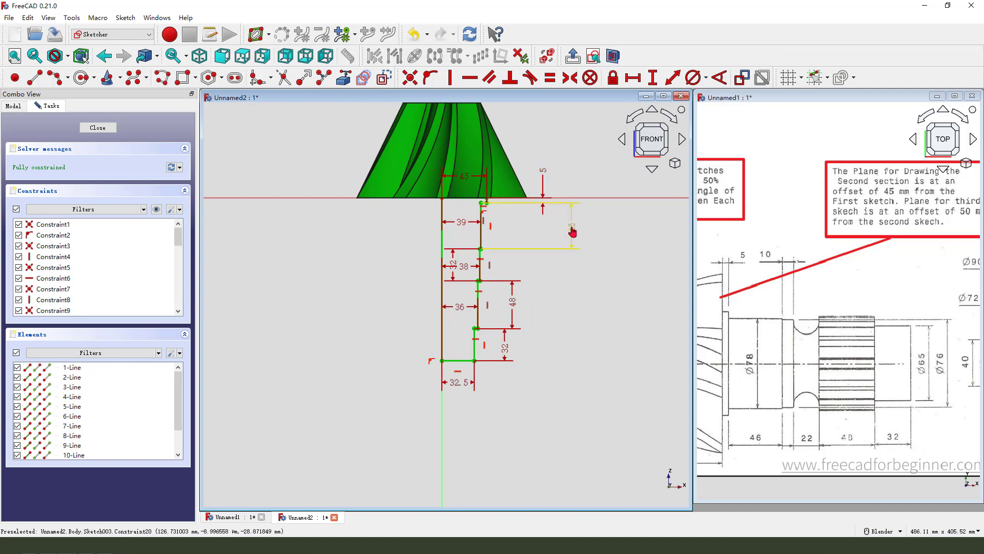
left_click_drag(453, 264, 517, 264)
left_click_drag(512, 305, 524, 306)
left_click_drag(506, 353, 522, 350)
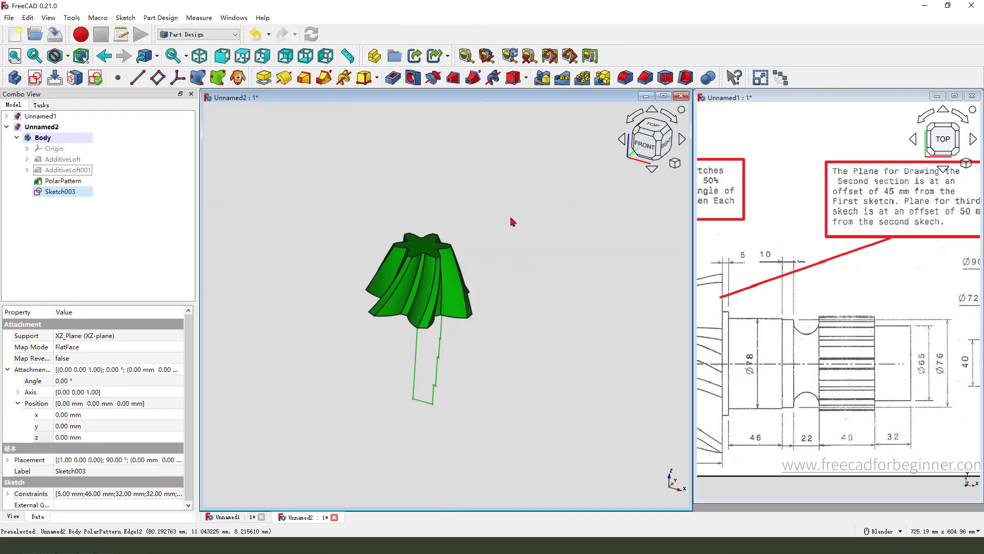
Revolve the shaft profile into a solid stepped shaft attached to the pinion.
left_click(283, 78)
middle_click_drag(472, 375, 514, 347)
middle_click_drag(479, 411, 495, 413)
left_click(82, 127)
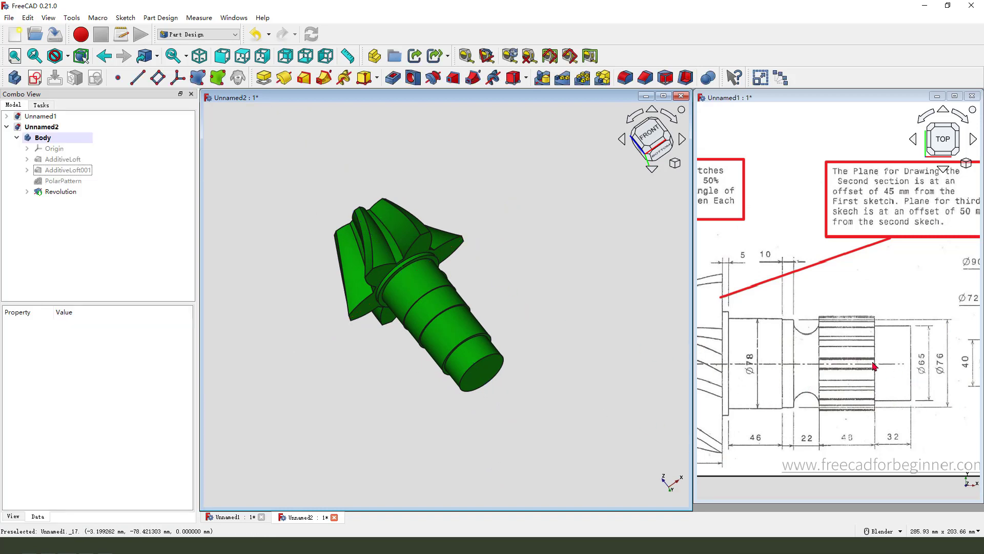
Start a sketch on the narrow ring face between the splined section and the end step.
scroll(899, 356, "down", 3)
scroll(757, 341, "up", 2)
scroll(817, 356, "up", 2)
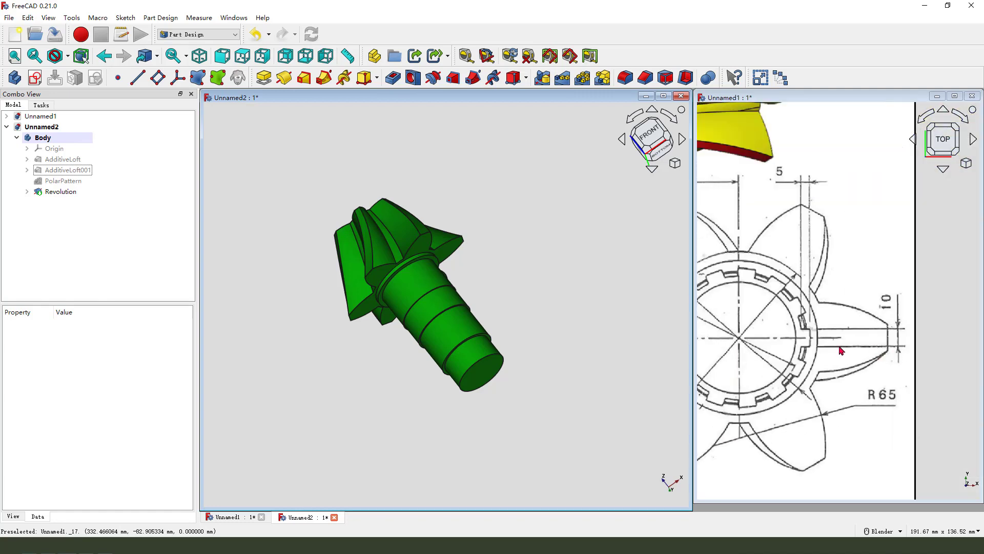
mouse_move(771, 154)
left_mouse_down()
mouse_move(820, 154)
mouse_move(810, 156)
left_mouse_up()
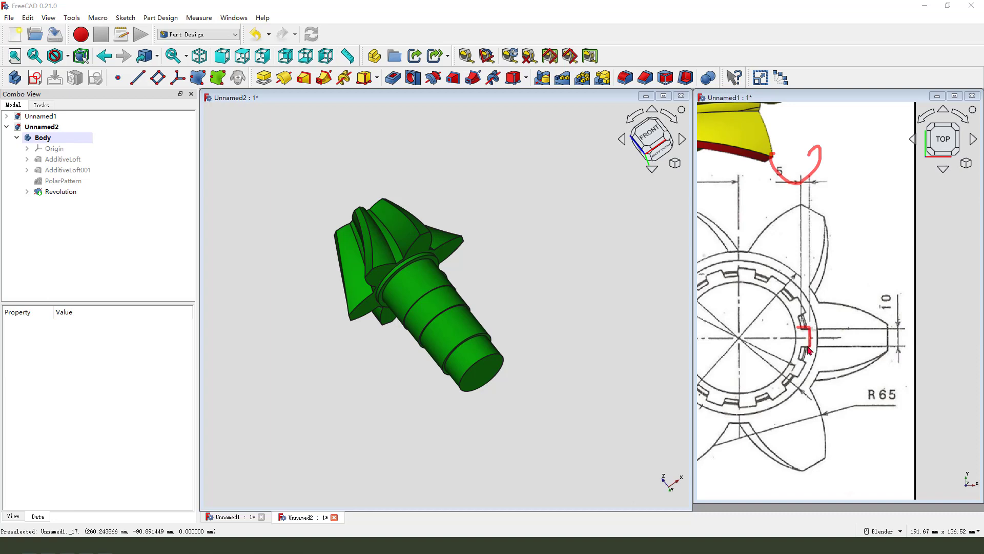
left_click_drag(887, 304, 901, 319)
key("Escape")
scroll(895, 349, "down", 3)
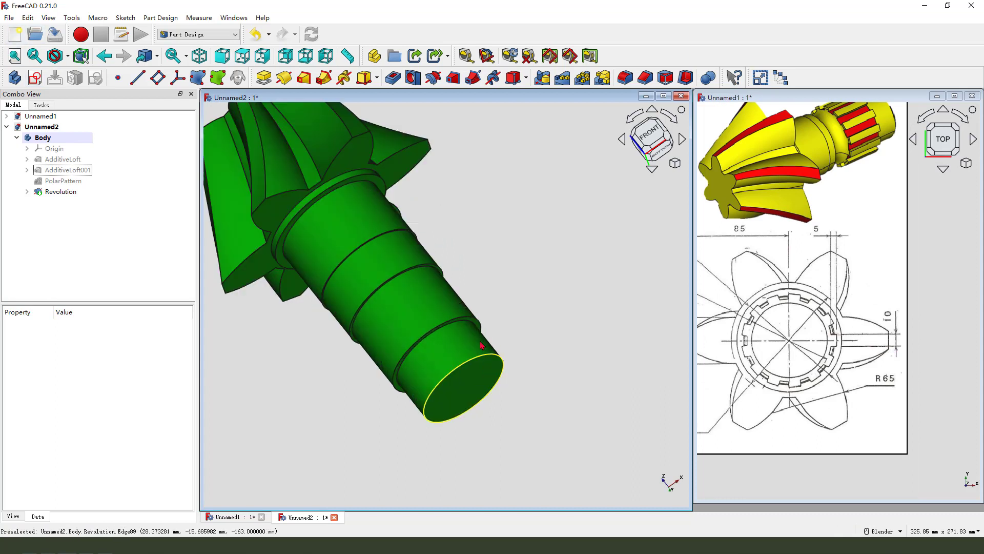
scroll(469, 310, "up", 5)
left_click(476, 322)
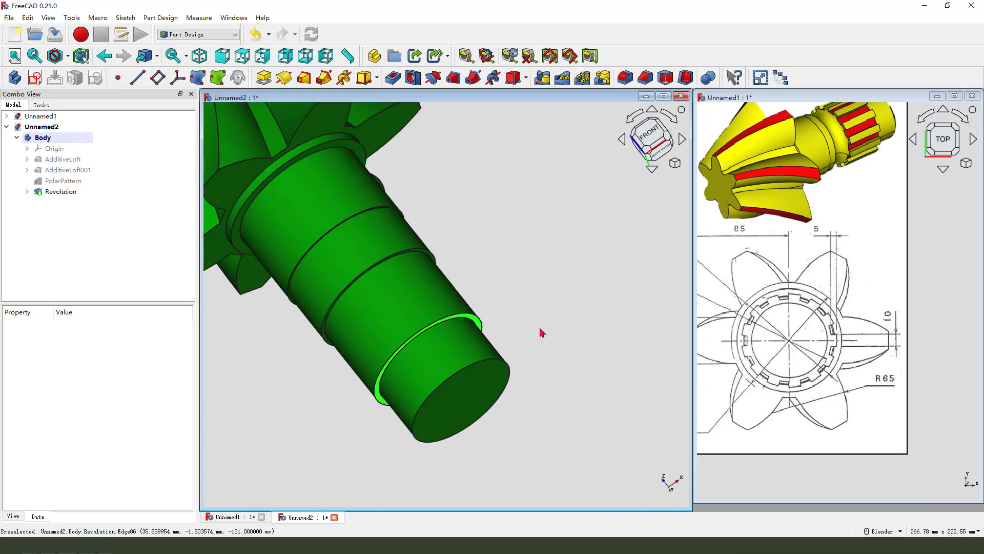
left_click(35, 77)
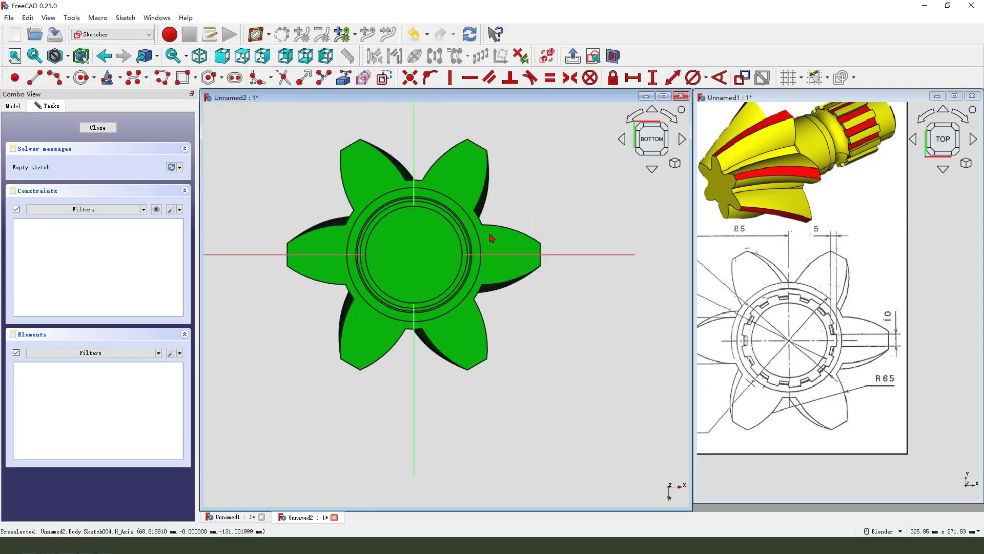
Turn on the section view and sketch a rectangle about 57 by 27 mm from the vertical axis across the horizontal axis.
scroll(476, 209, "up", 2)
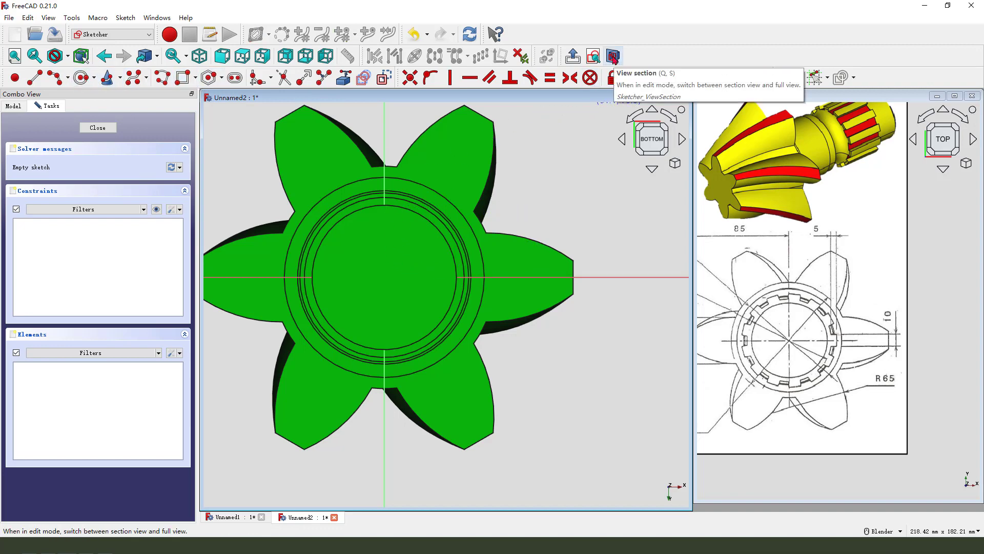
left_click(613, 58)
left_click(384, 244)
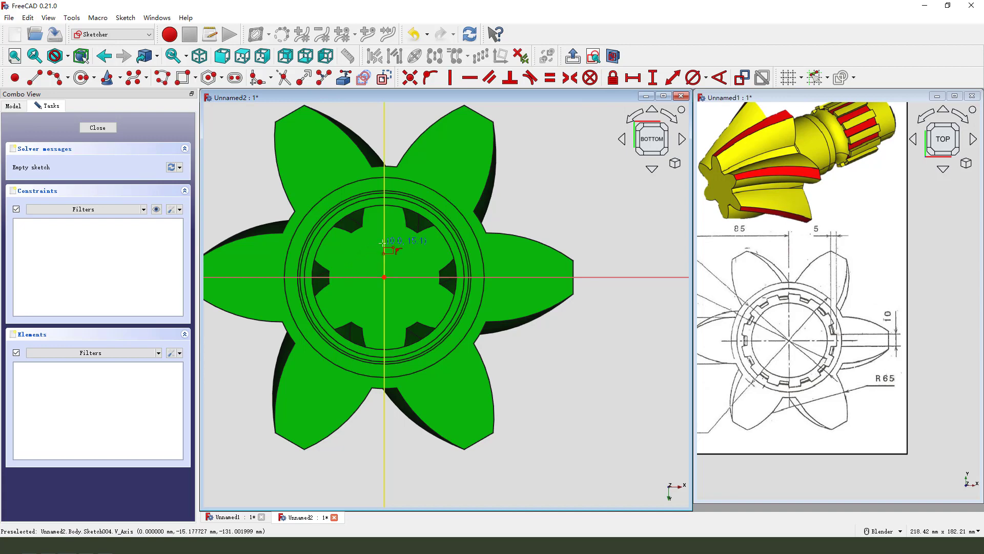
left_click(511, 303)
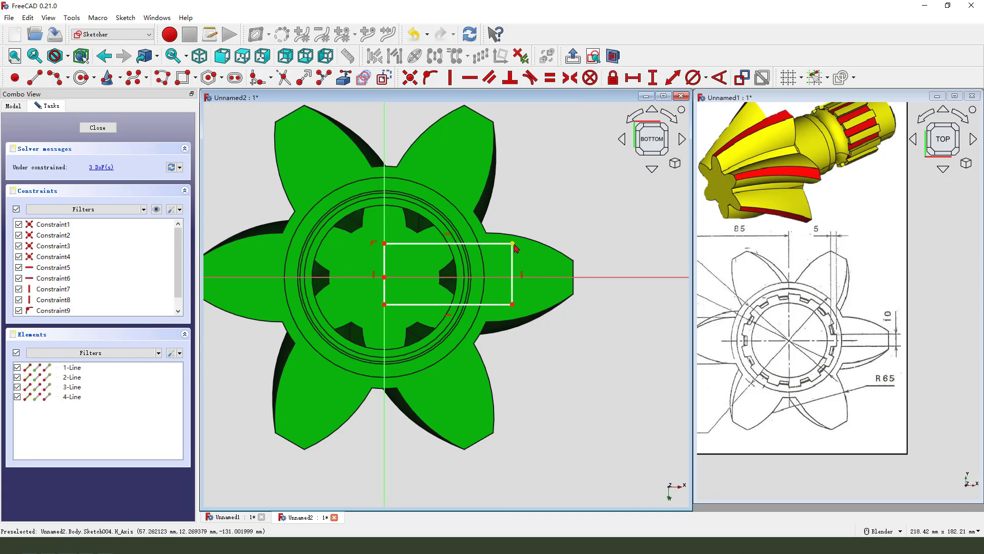
Make the outer edge of the rectangle symmetric about the horizontal axis.
left_click(512, 288)
left_click(528, 278)
left_click(571, 81)
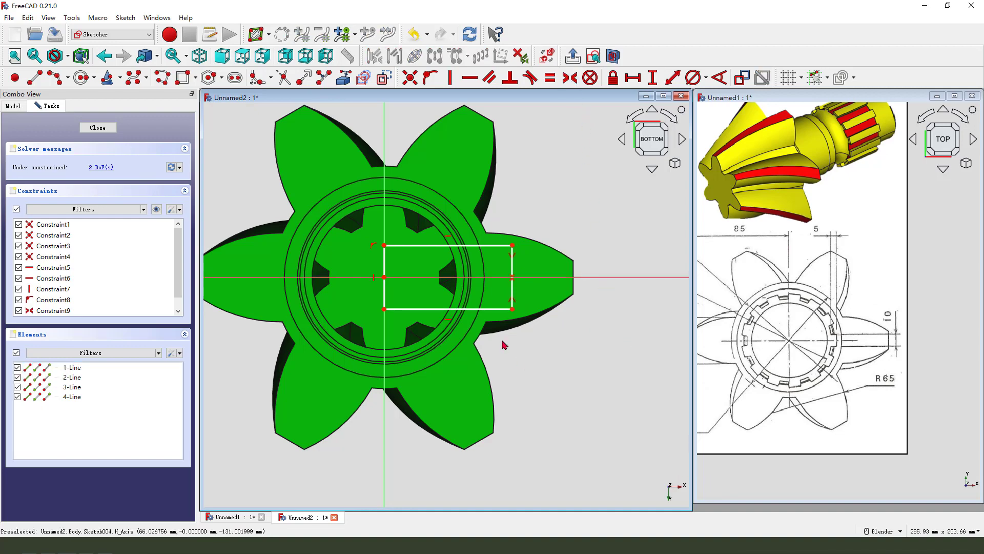
Set the rectangle's height to 10 mm and place the dimension beyond the pinion tooth.
scroll(500, 326, "up", 1)
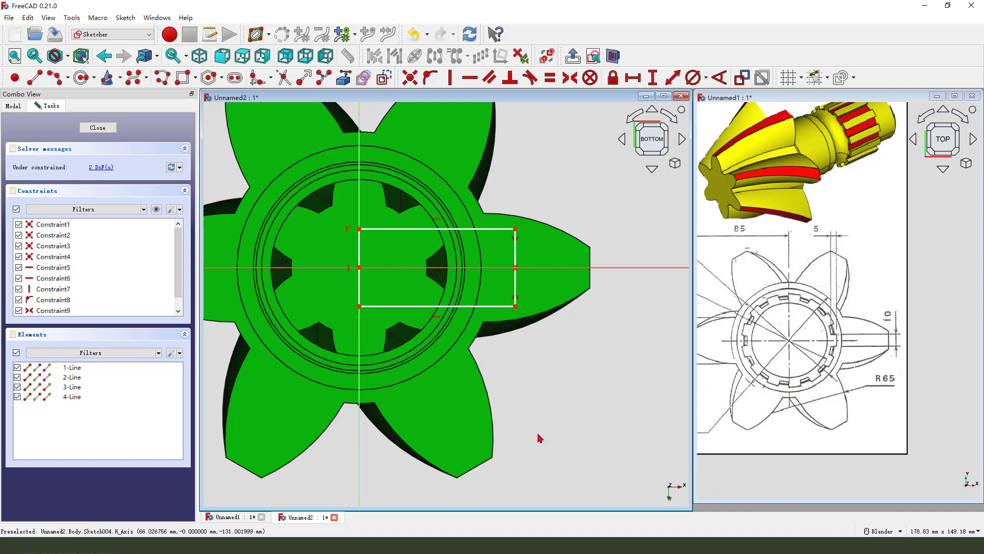
left_click(516, 250)
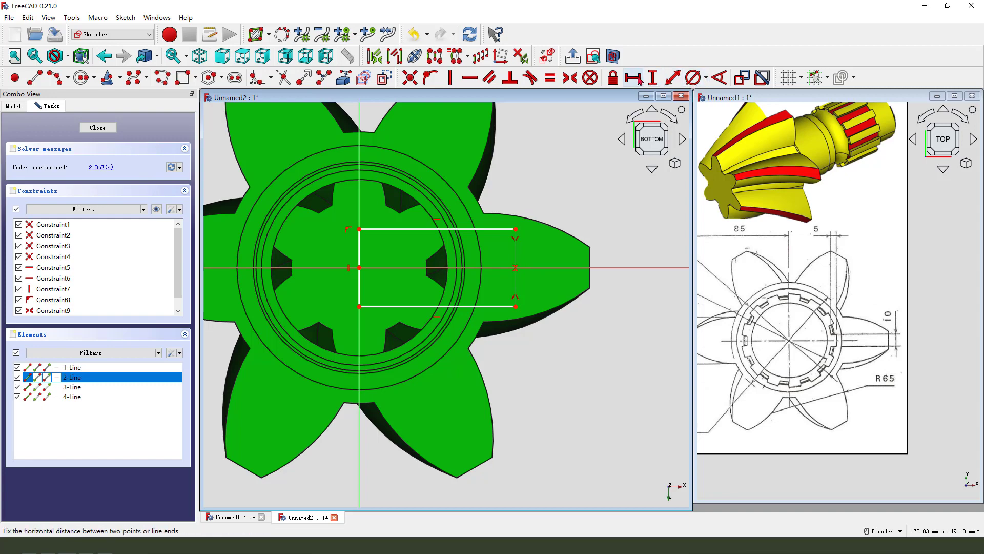
left_click(652, 77)
type("10")
key("Return")
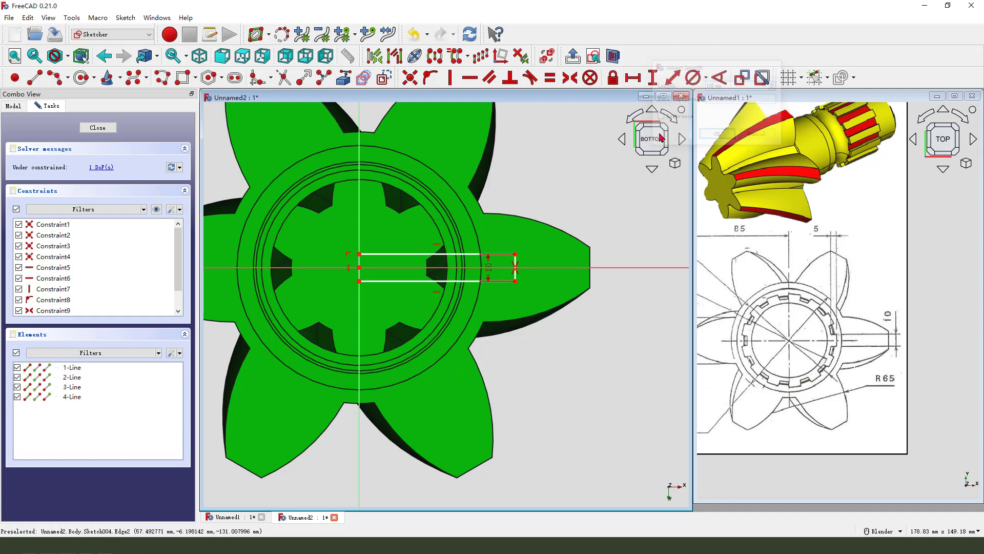
left_click_drag(493, 267, 626, 261)
Examine the drawing's front view for the spline section's diameter and tooth height.
scroll(516, 284, "up", 2)
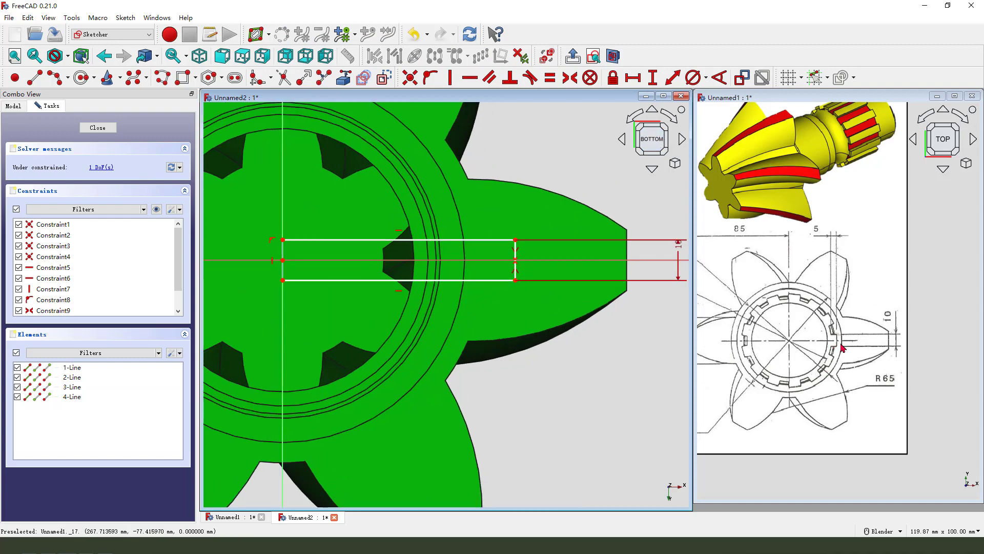
left_click_drag(814, 224, 815, 222)
key("Escape")
scroll(866, 351, "down", 3)
scroll(792, 332, "up", 3)
scroll(792, 332, "down", 4)
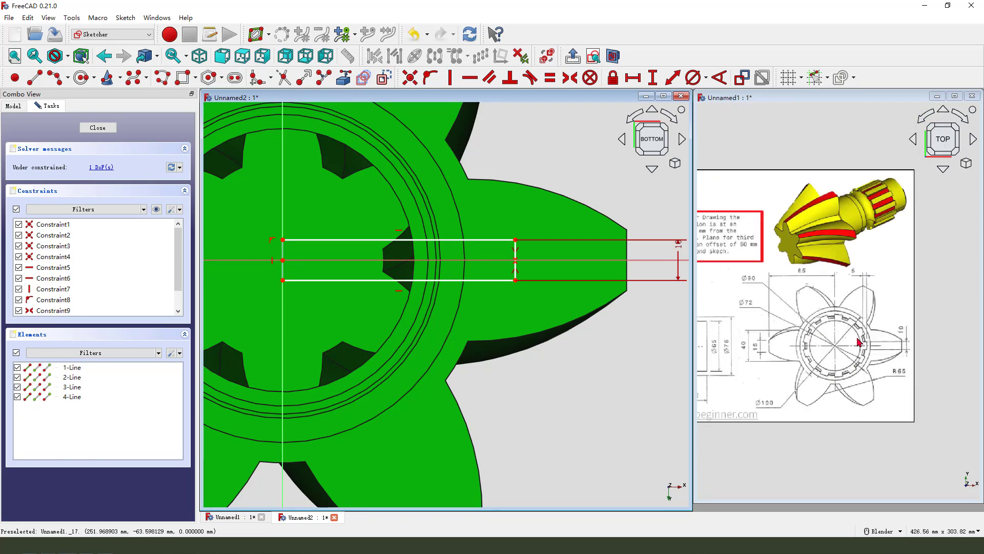
left_click_drag(738, 284, 742, 290)
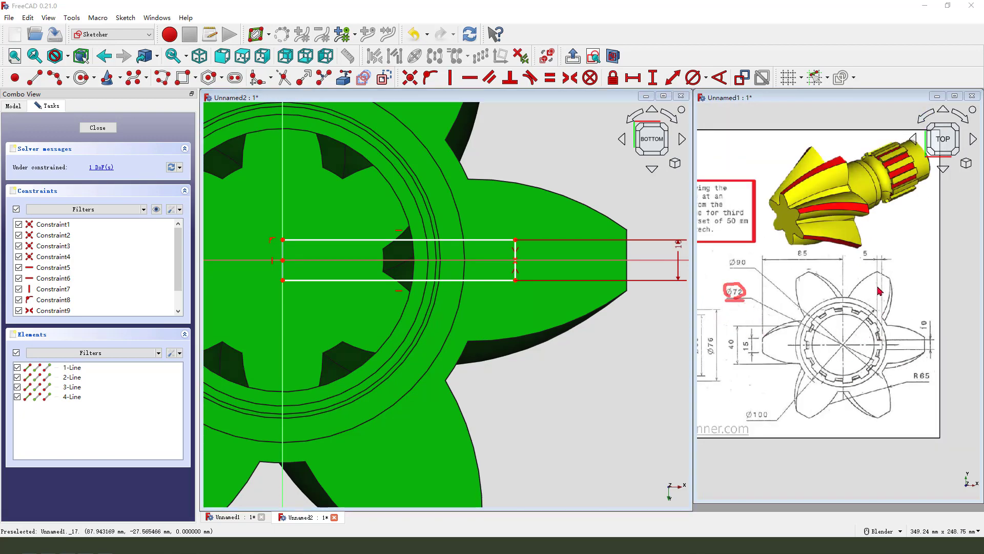
left_click_drag(875, 246, 883, 253)
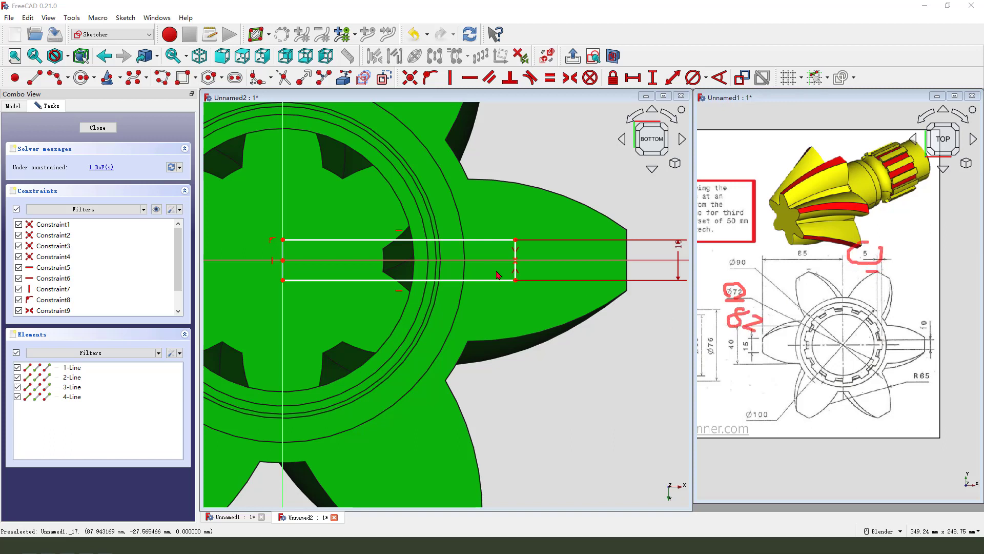
key("Escape")
Sketch a centre-point arc from the origin spanning the rectangle's two outer corners.
left_click(67, 78)
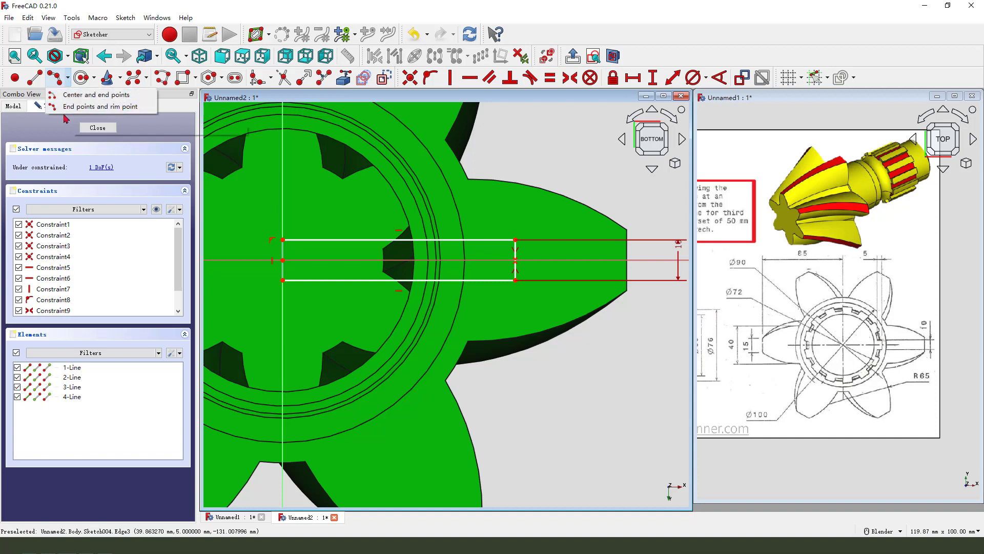
left_click(57, 95)
left_click(283, 260)
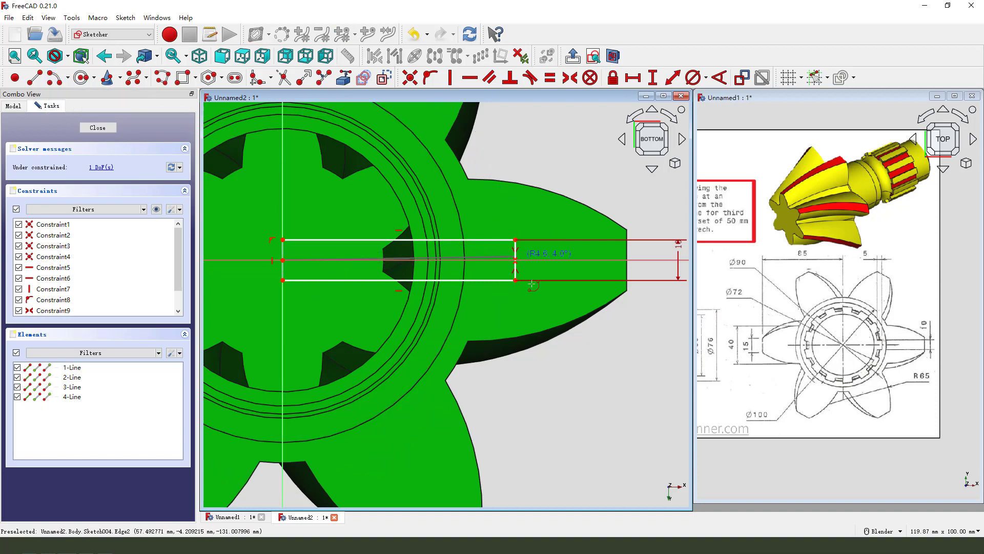
left_click(516, 280)
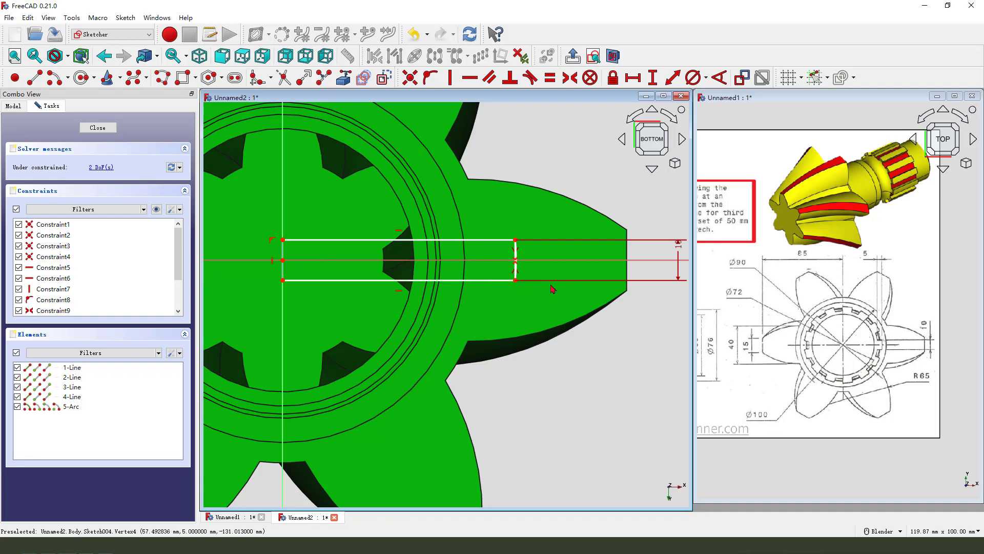
Turn the rectangle's straight outer edge into construction geometry.
scroll(515, 262, "up", 10)
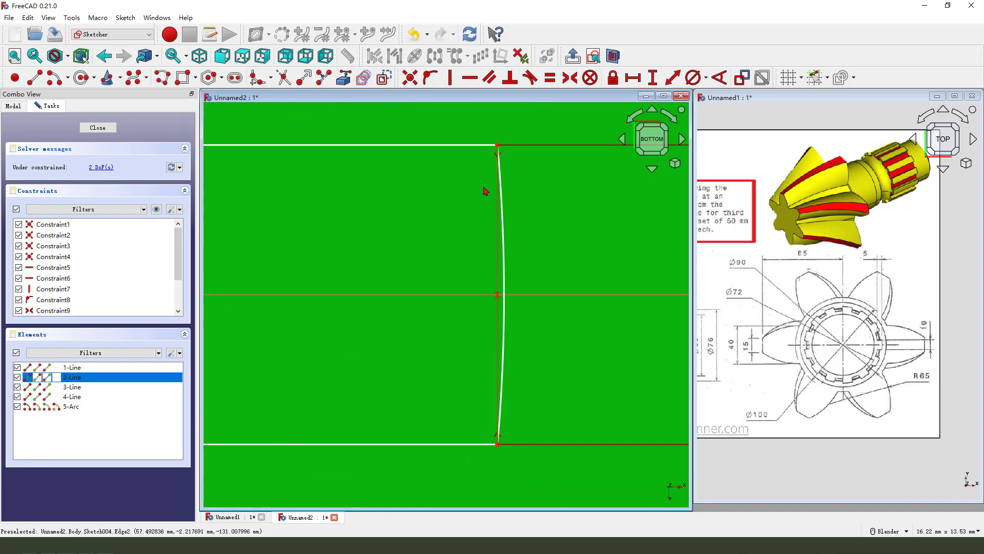
right_click(496, 227)
left_click(386, 76)
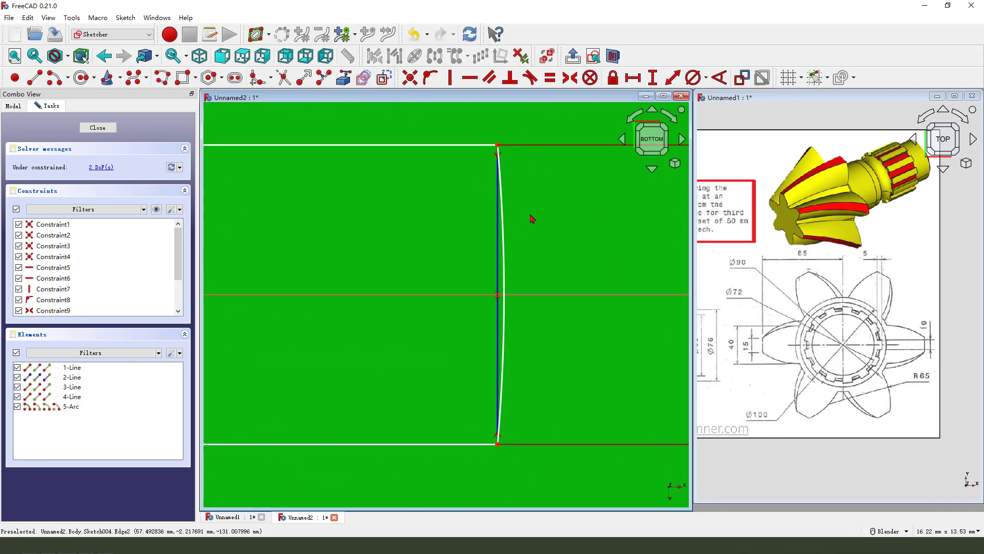
Set the arc's diameter to 82 mm and place the dimension just outside the arc, above the horizontal axis.
left_click(507, 233)
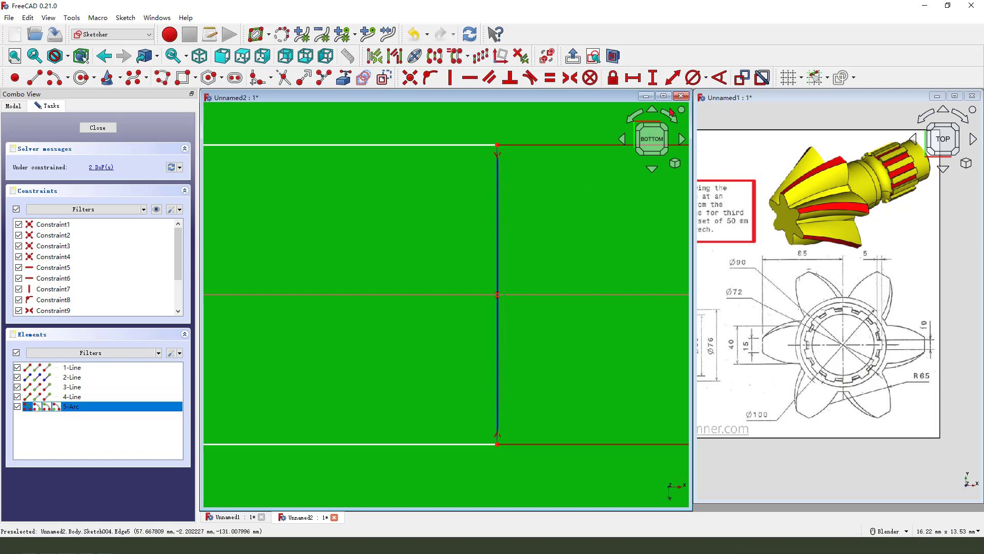
left_click(696, 77)
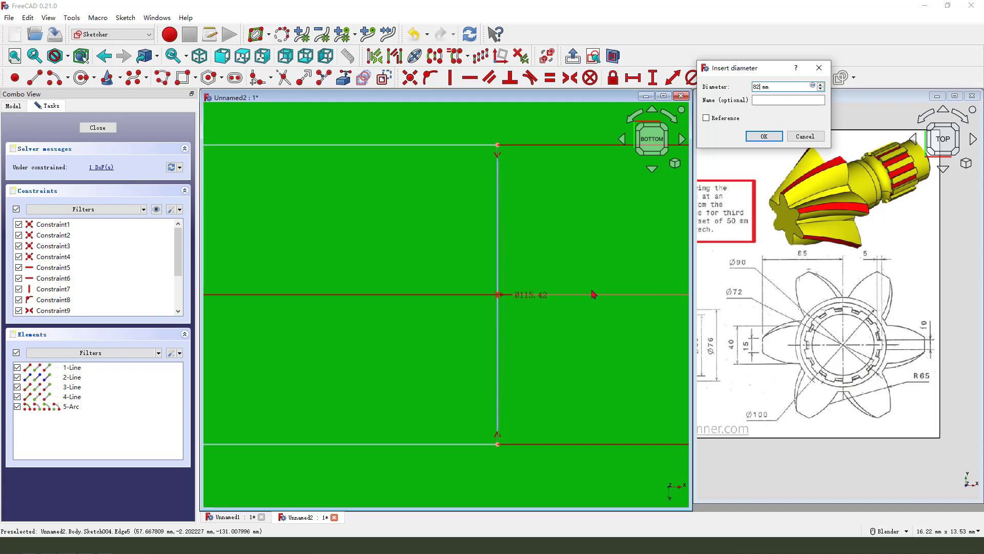
type("82")
key("Return")
scroll(464, 261, "down", 5)
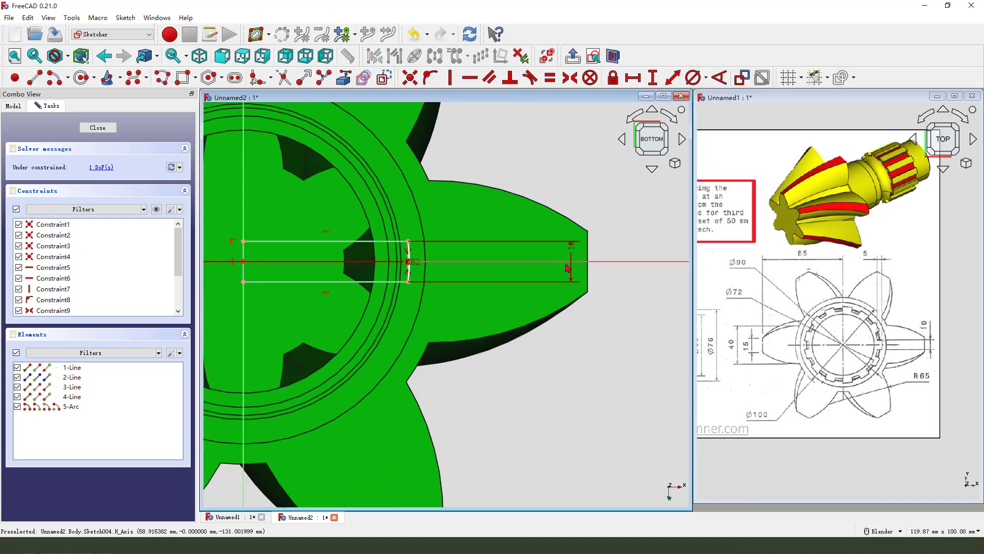
scroll(439, 263, "up", 4)
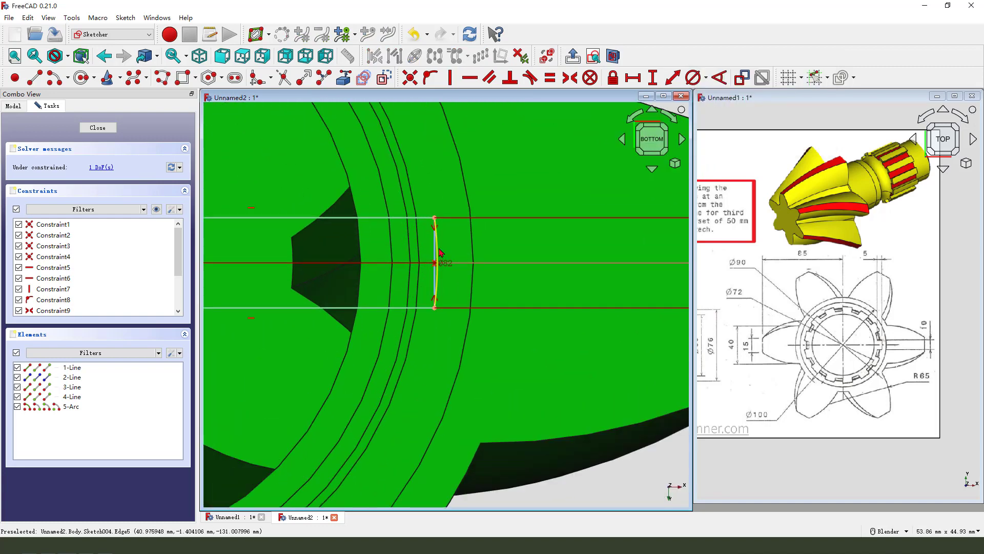
scroll(533, 255, "down", 4)
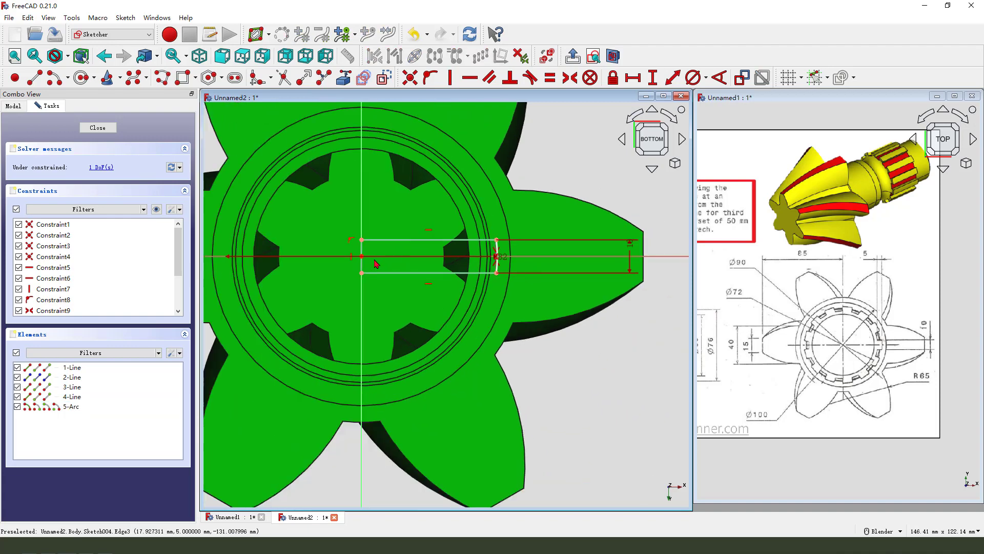
scroll(494, 278, "up", 3)
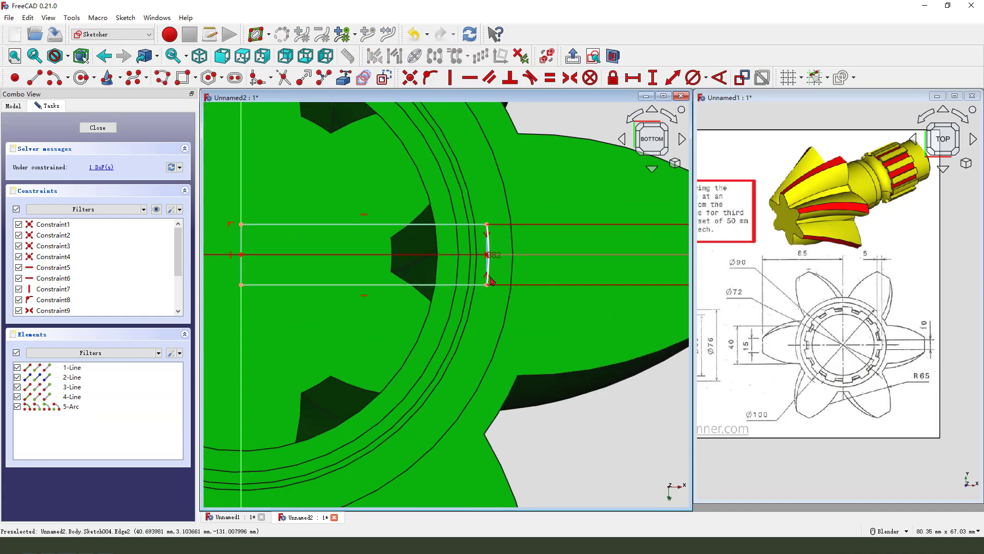
scroll(494, 277, "up", 2)
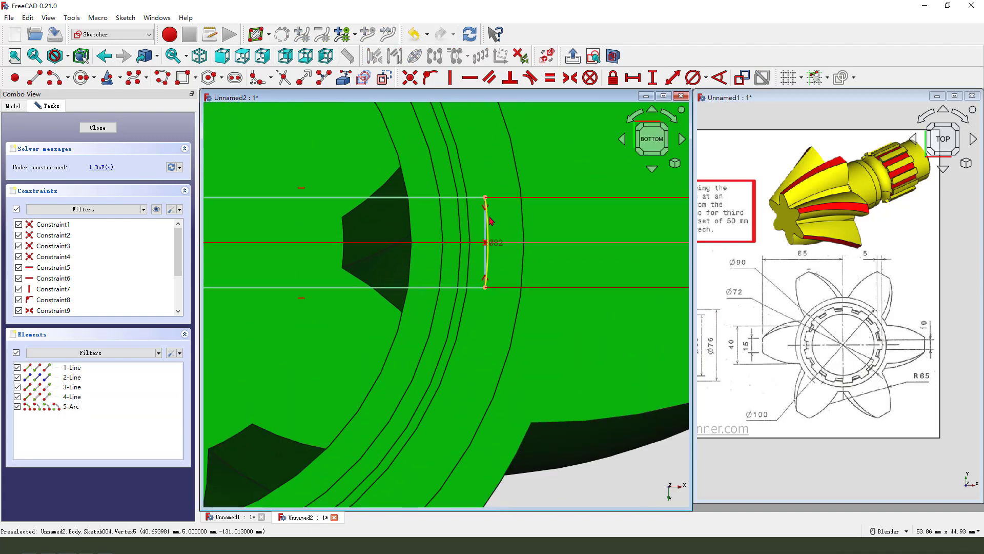
left_click_drag(496, 245, 522, 206)
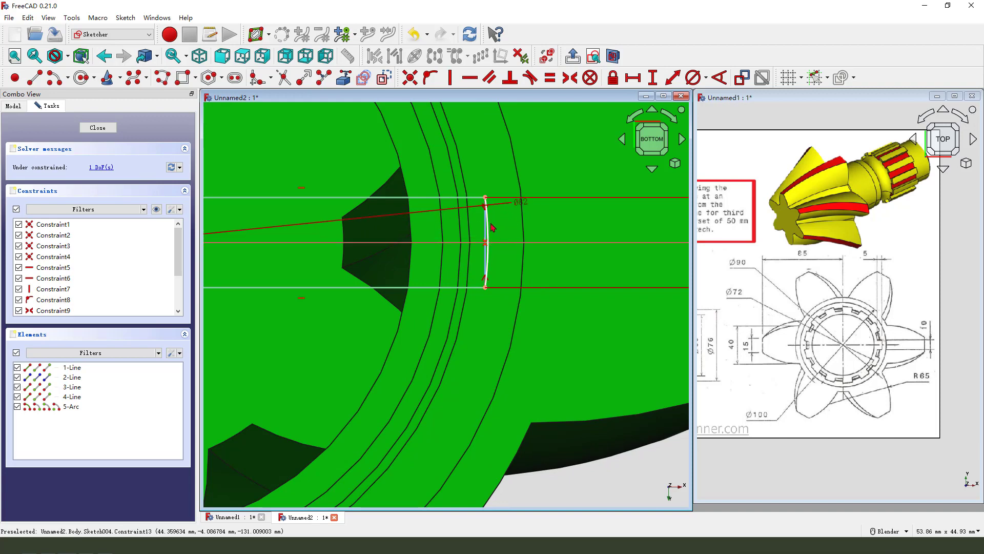
Examine the arc, its endpoints and the profile near the origin for gaps.
scroll(492, 229, "up", 3)
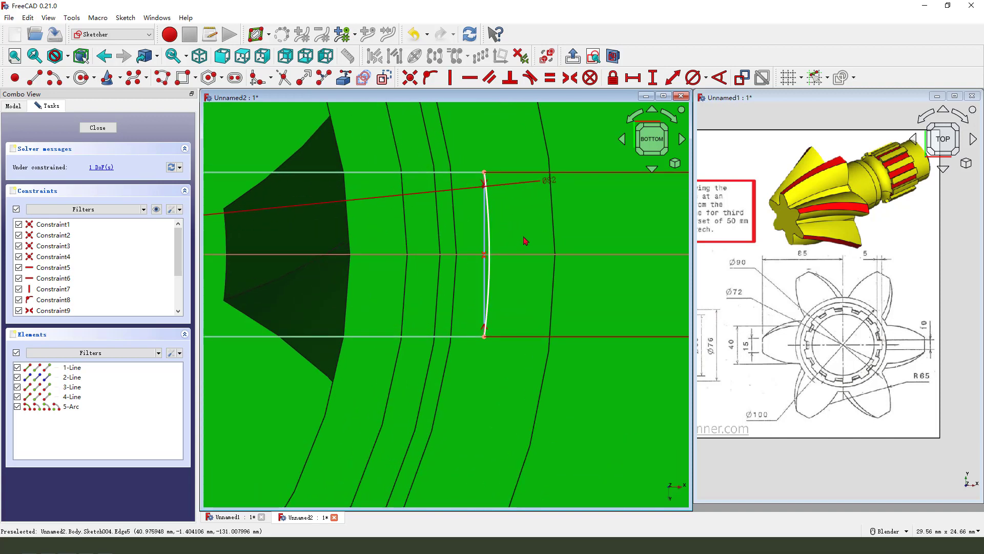
scroll(508, 236, "down", 4)
left_click(515, 244)
scroll(516, 245, "down", 2)
scroll(384, 248, "up", 4)
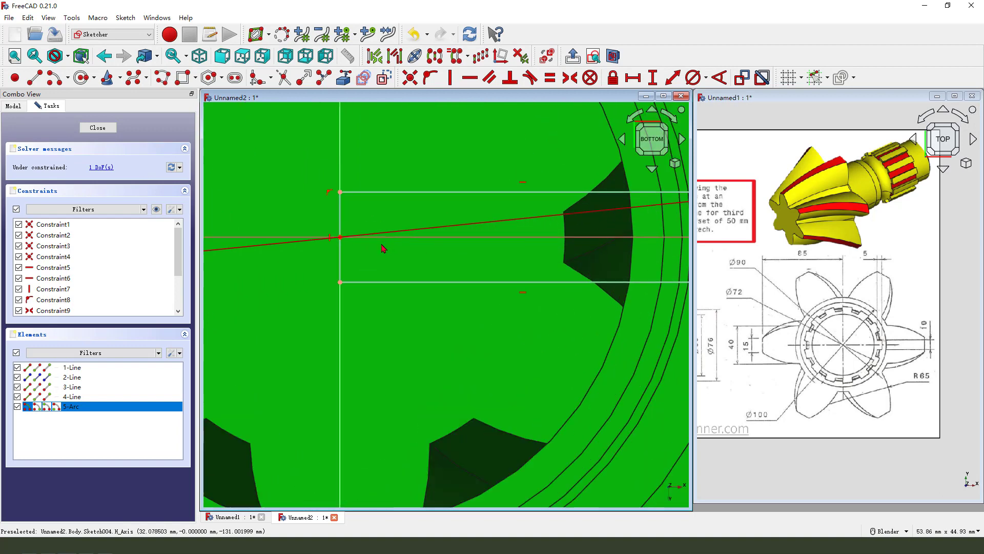
scroll(413, 242, "down", 5)
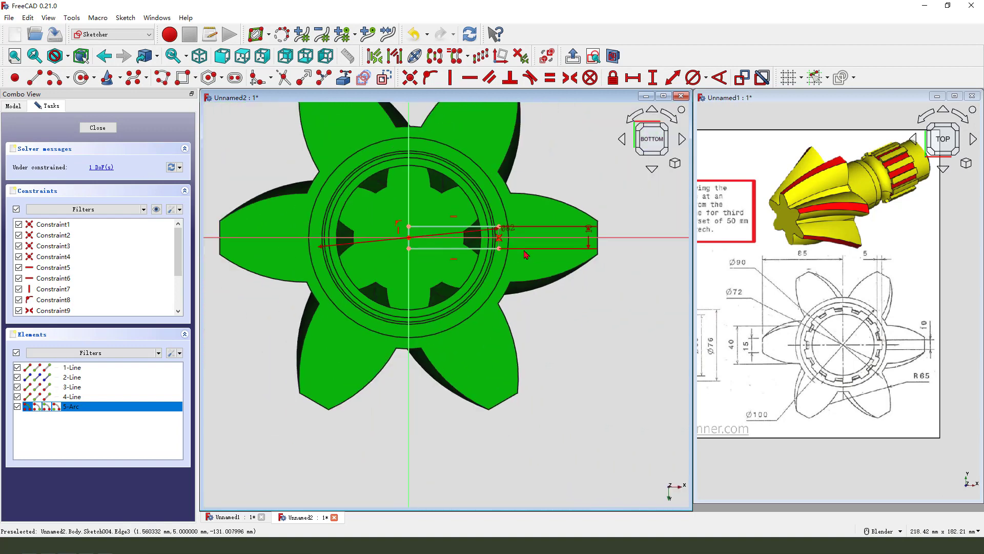
scroll(523, 249, "up", 3)
left_click(615, 352)
scroll(505, 214, "up", 3)
scroll(472, 201, "up", 1)
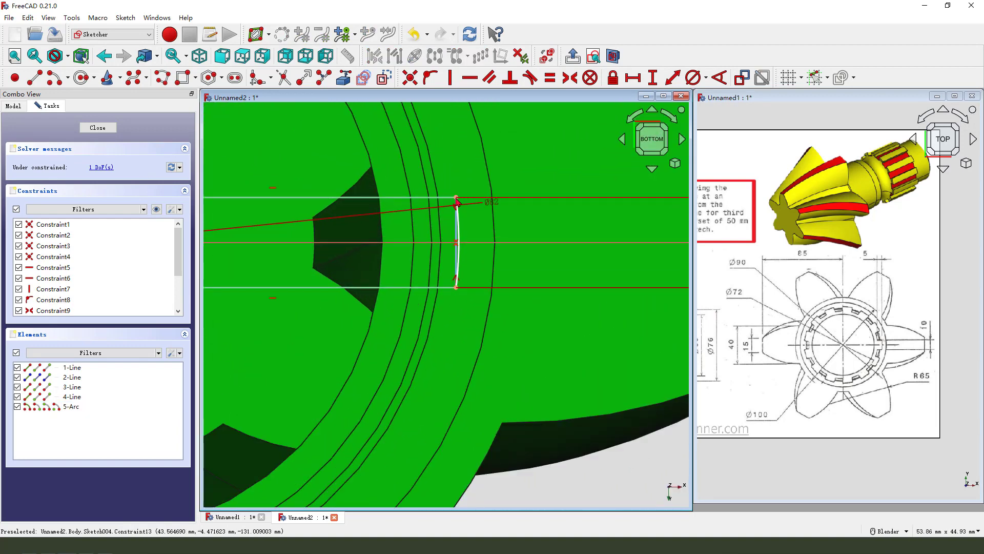
scroll(465, 240, "up", 2)
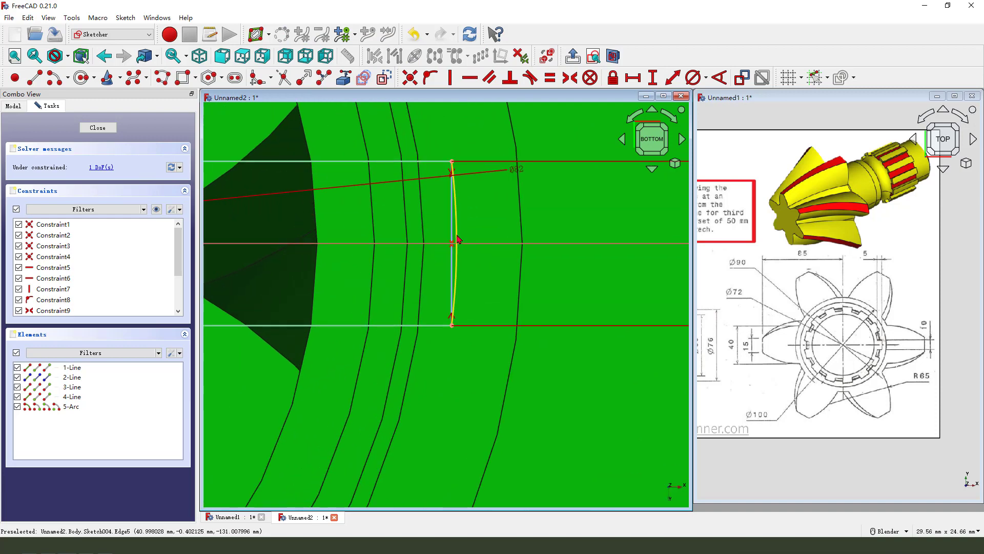
left_click(458, 239)
left_click(488, 226)
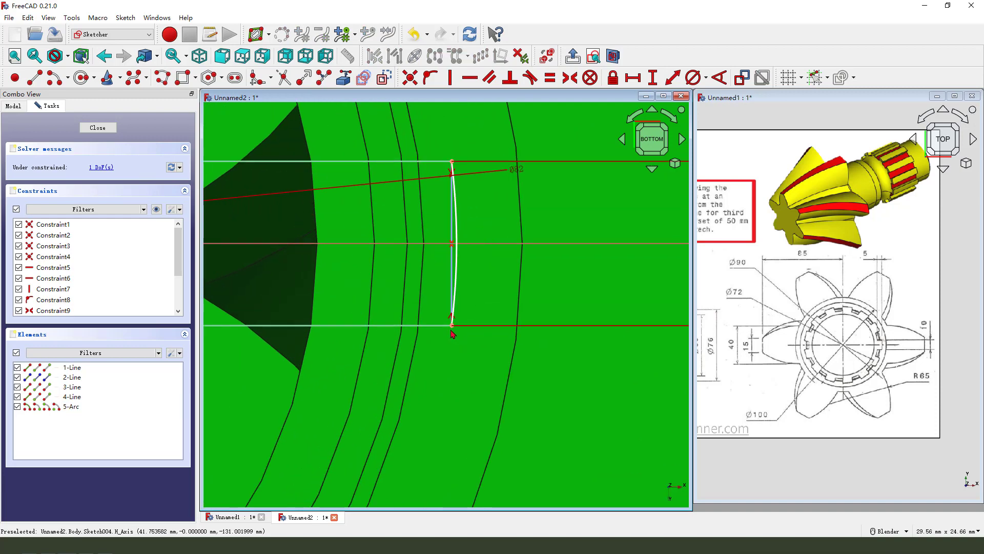
key("c")
Close the sketch and try to pad the tooth profile 10 mm in the reversed direction.
left_click(96, 128)
scroll(565, 281, "down", 3)
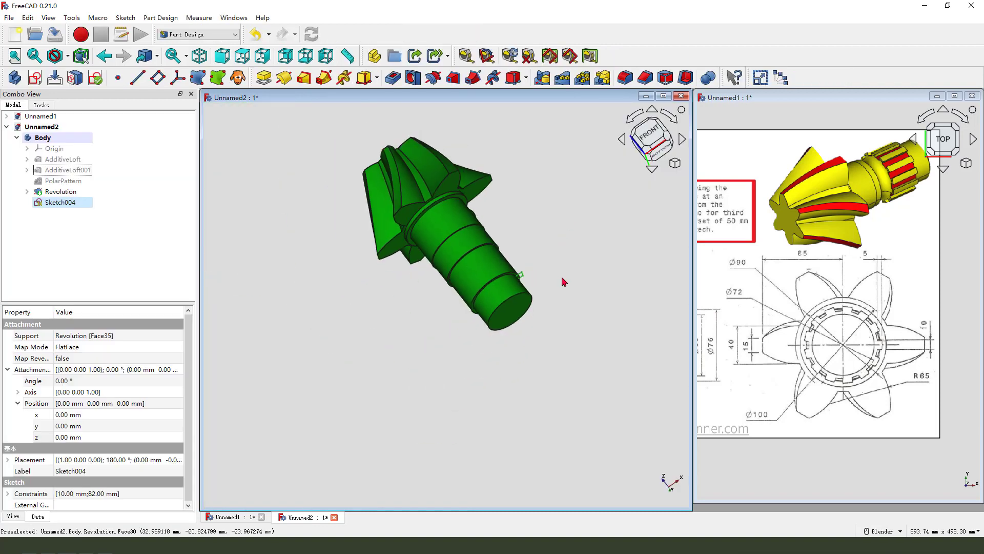
scroll(565, 281, "up", 3)
left_click(265, 78)
left_click(17, 259)
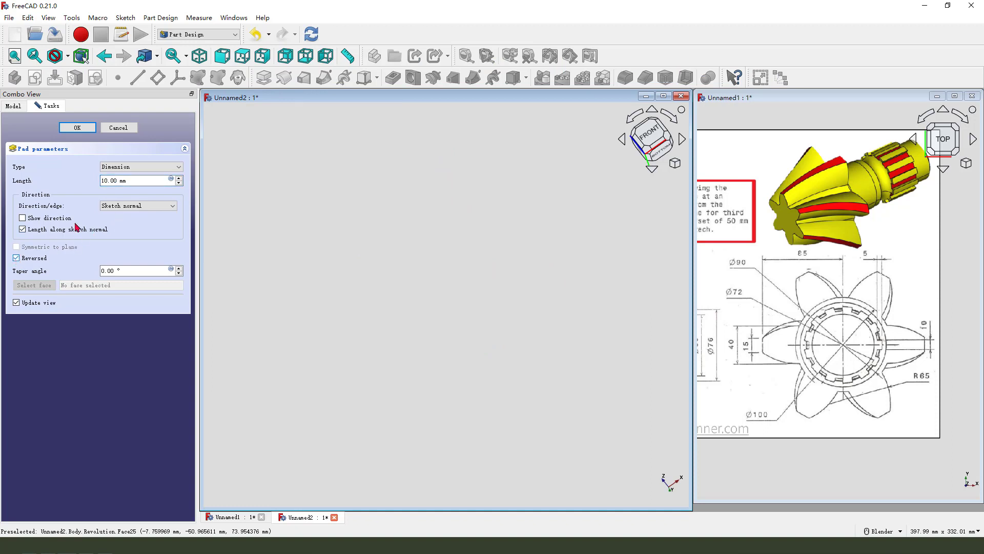
left_click(77, 127)
left_click(513, 289)
left_click(514, 287)
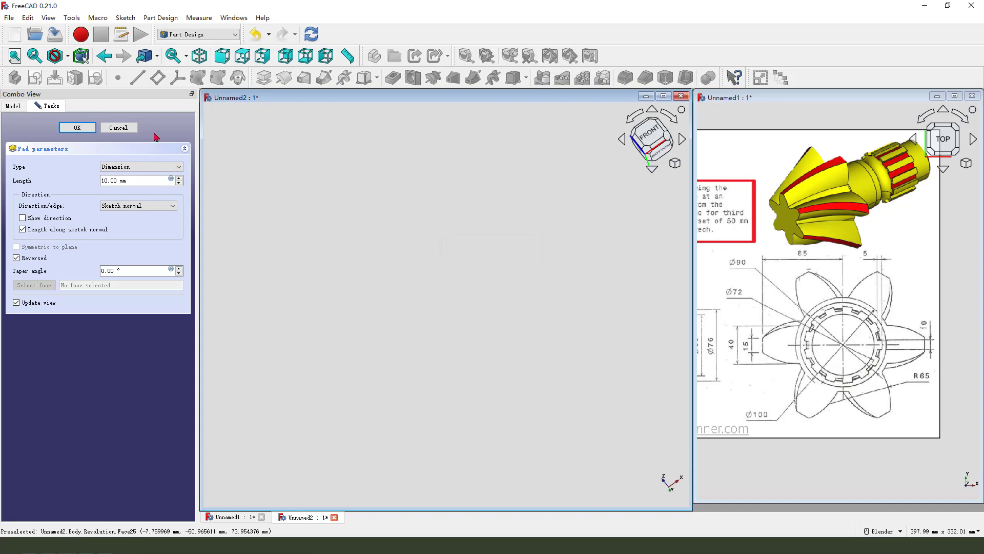
left_click(123, 127)
Reopen the tooth sketch and delete the arc at the outer end of the rectangle.
double_click(57, 202)
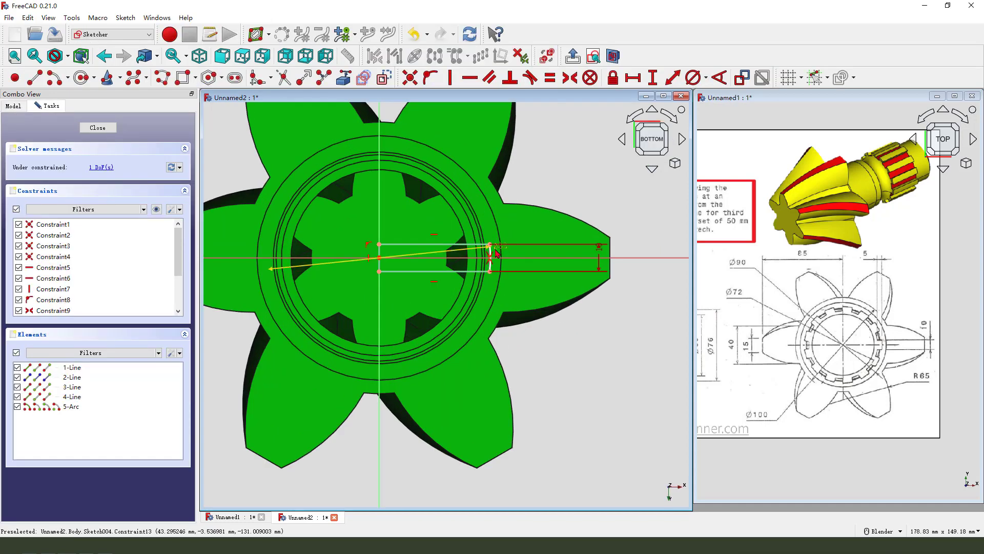
scroll(495, 251, "up", 5)
left_click(528, 278)
key("Delete")
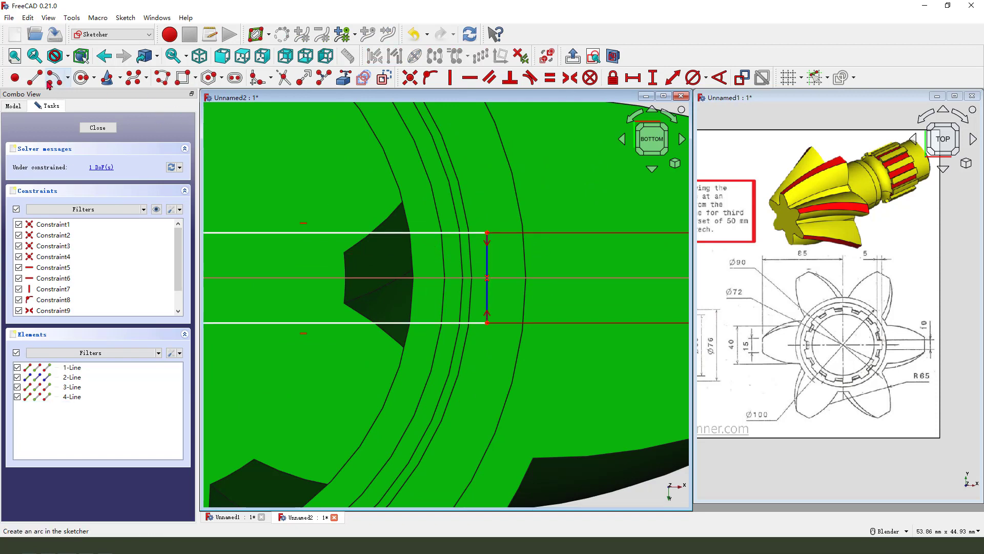
Sketch an outward-bulging arc through two end points and a rim point, just beyond the rectangle's outer edge.
left_click(67, 80)
left_click(87, 106)
left_click(506, 217)
left_click(506, 343)
left_click(548, 267)
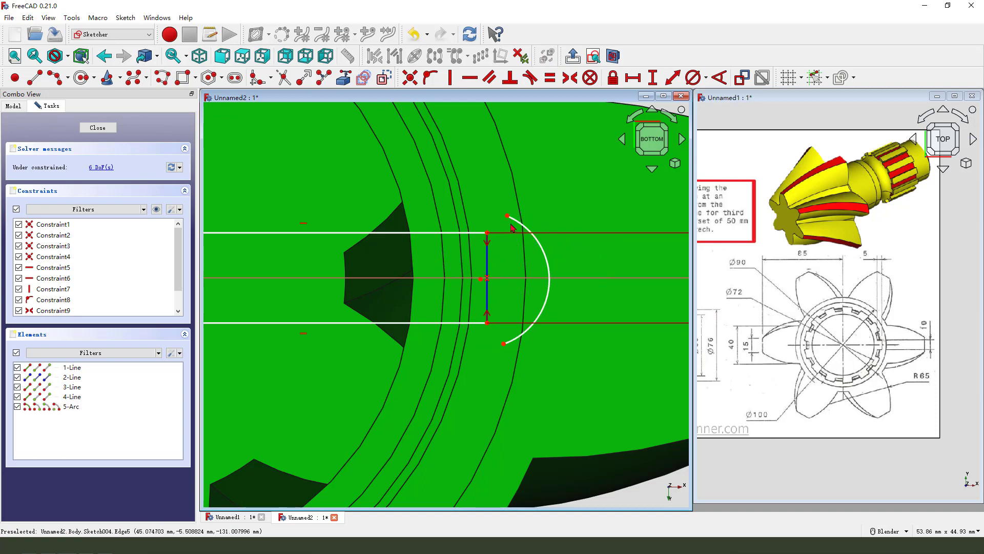
Make both ends of the arc coincident with the rectangle's outer corners.
left_click(487, 233)
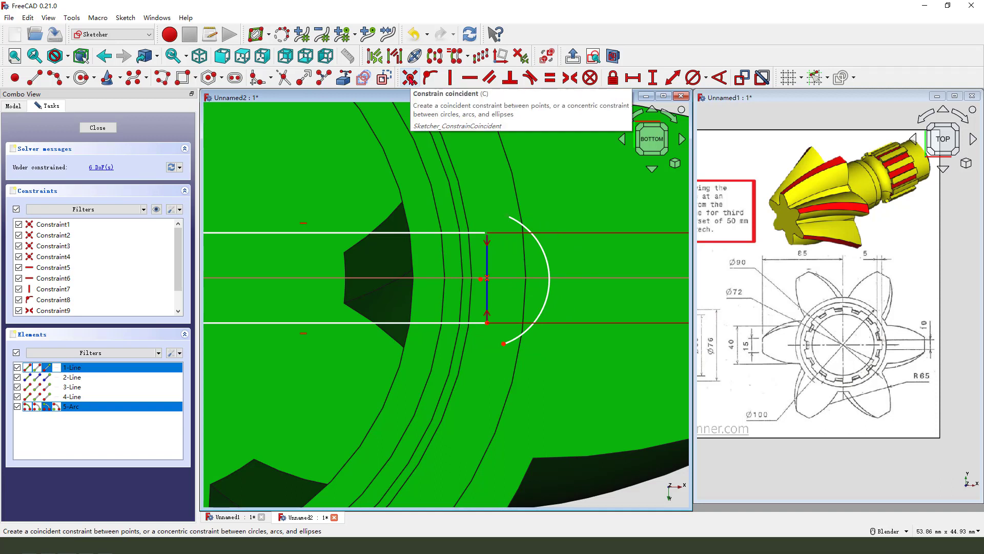
left_click(410, 78)
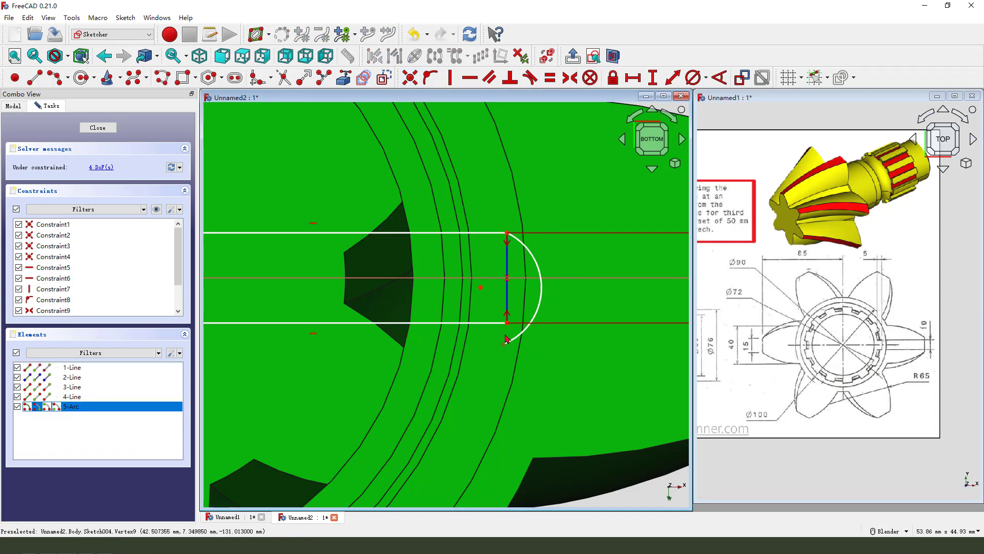
left_click(507, 324)
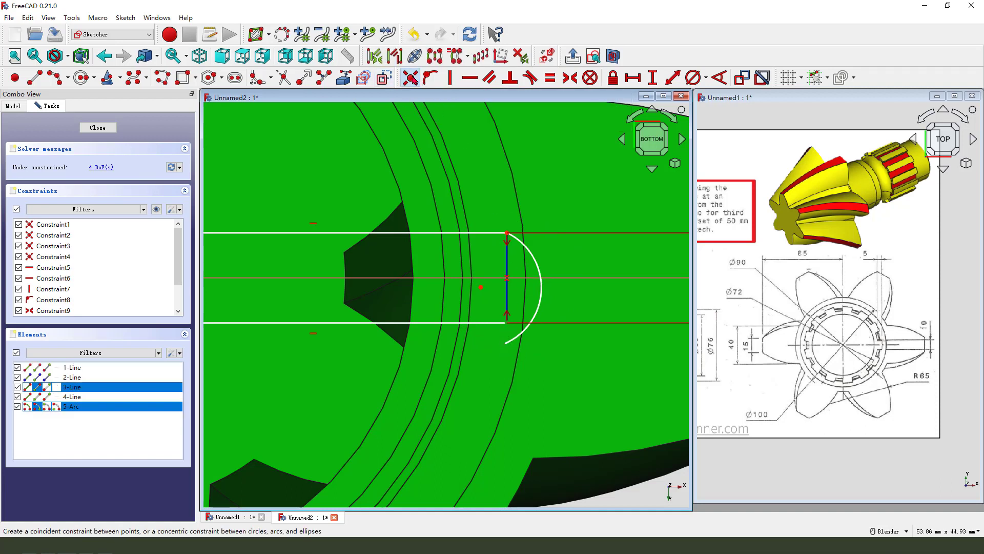
left_click(410, 78)
Make the arc's centre coincident with the sketch origin.
scroll(618, 251, "down", 2)
scroll(618, 251, "down", 1)
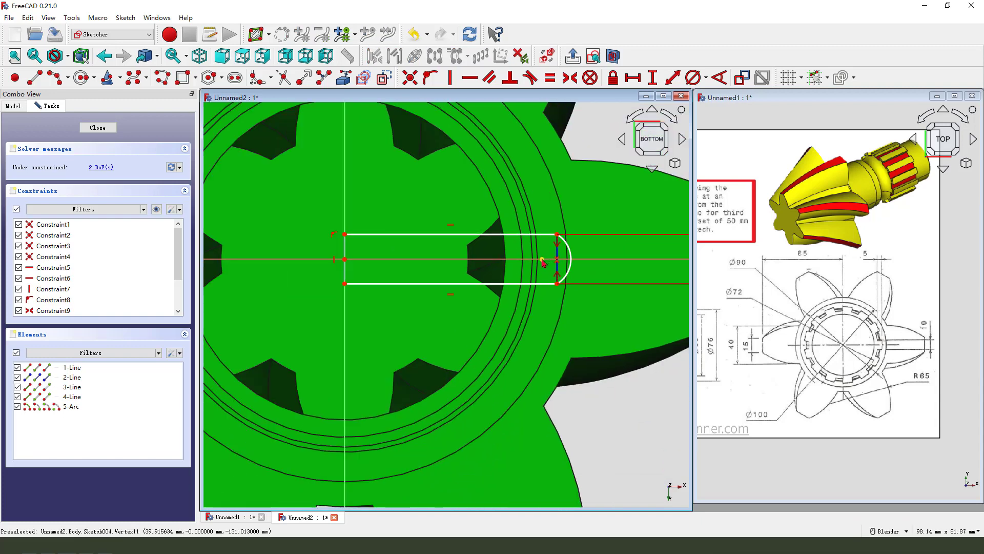
left_click(544, 263)
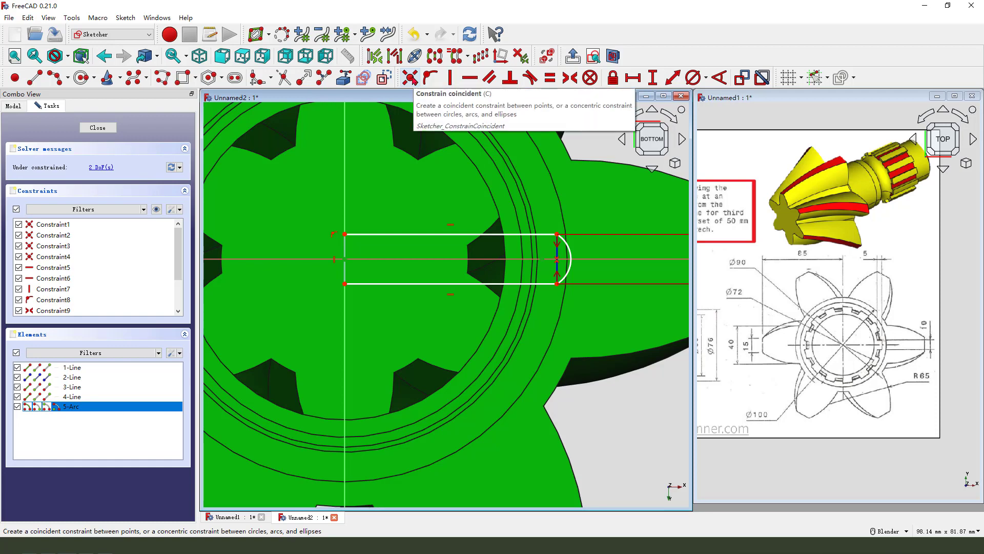
left_click(410, 77)
scroll(577, 259, "up", 2)
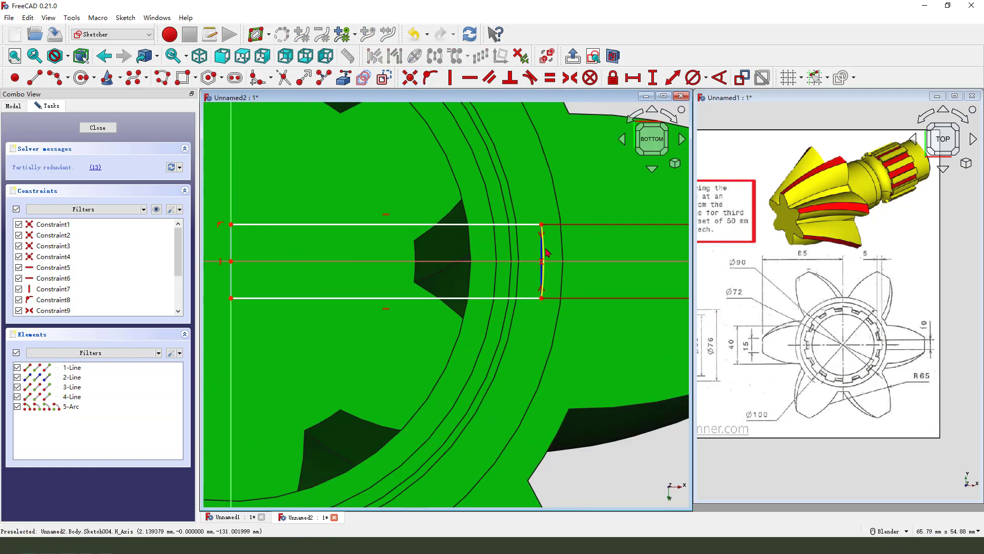
Set the diameter of the tooth profile's outer arc to 82 mm and finish the sketch.
left_click(541, 251)
left_click(697, 81)
type("82")
key("Return")
scroll(515, 347, "down", 3)
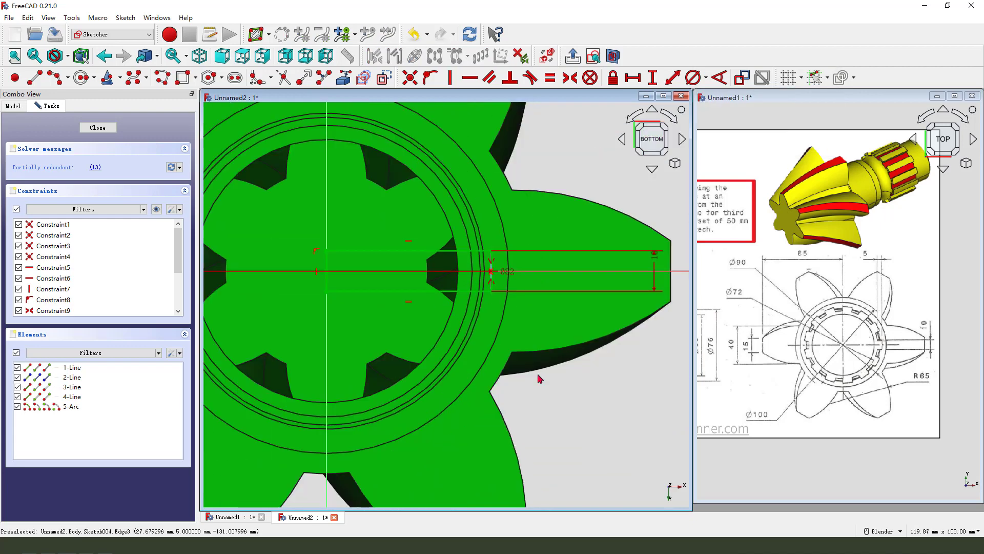
left_click(572, 55)
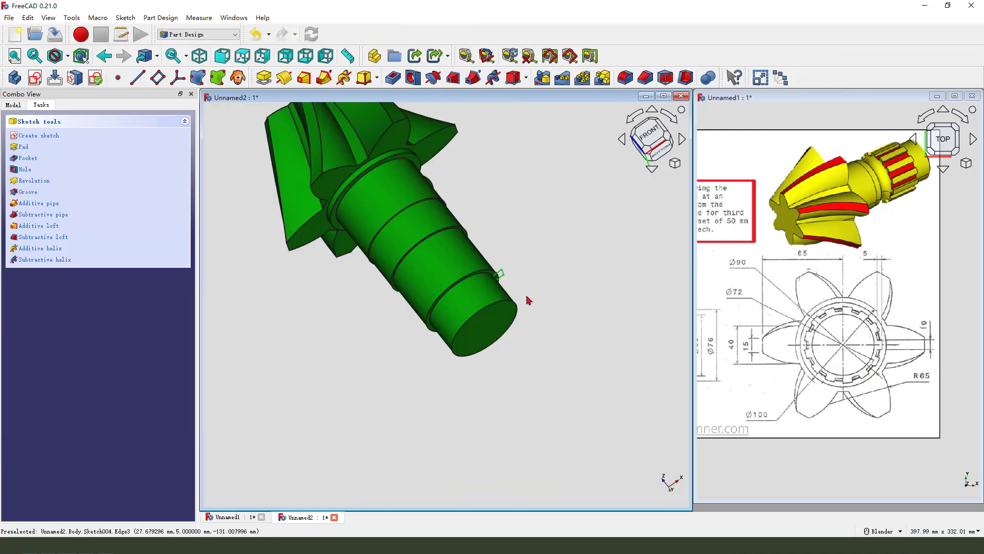
Pad the tooth sketch 48 mm in the reversed direction, along the shaft toward the pinion.
left_click(265, 78)
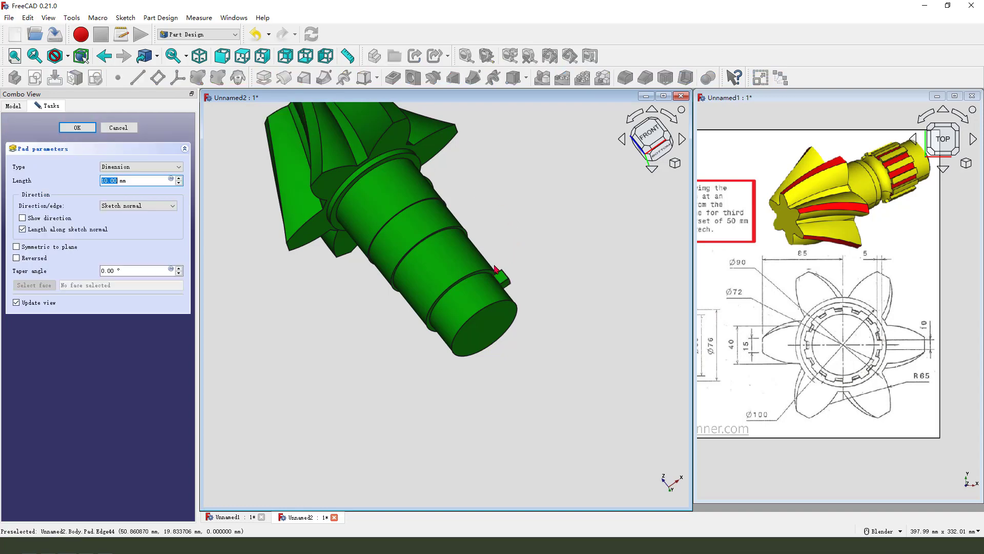
scroll(500, 270, "up", 3)
middle_click_drag(547, 261, 451, 288)
left_click(149, 179)
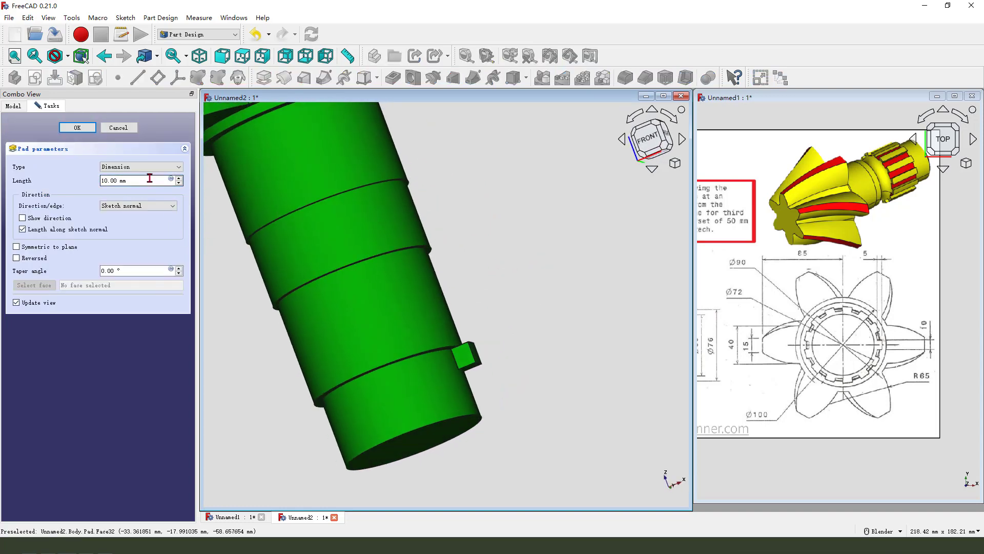
left_click(17, 258)
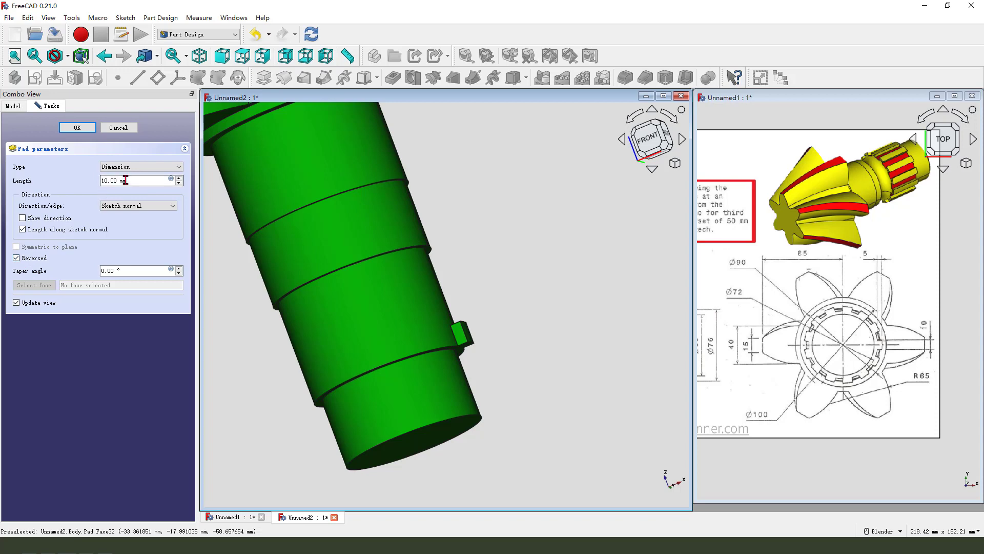
scroll(744, 388, "up", 5)
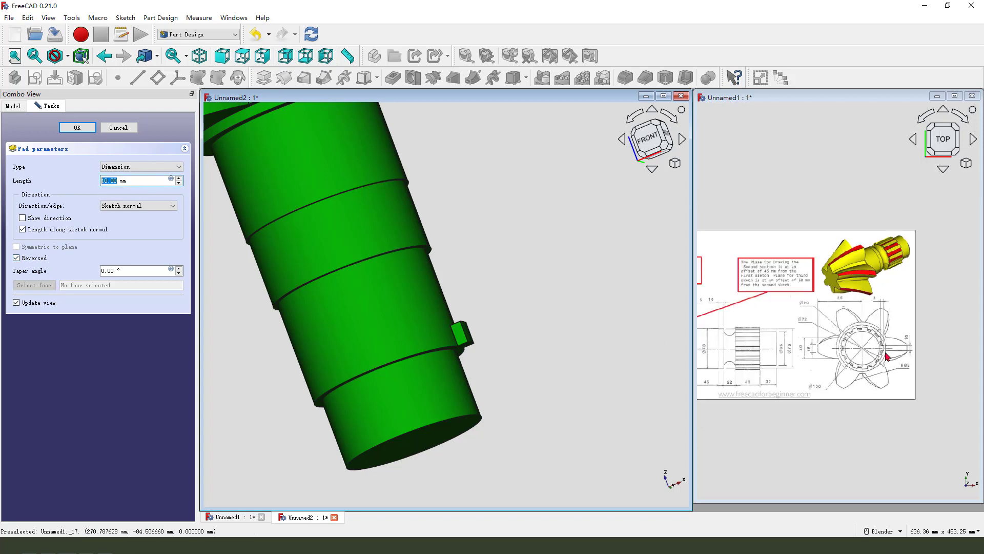
scroll(743, 388, "up", 3)
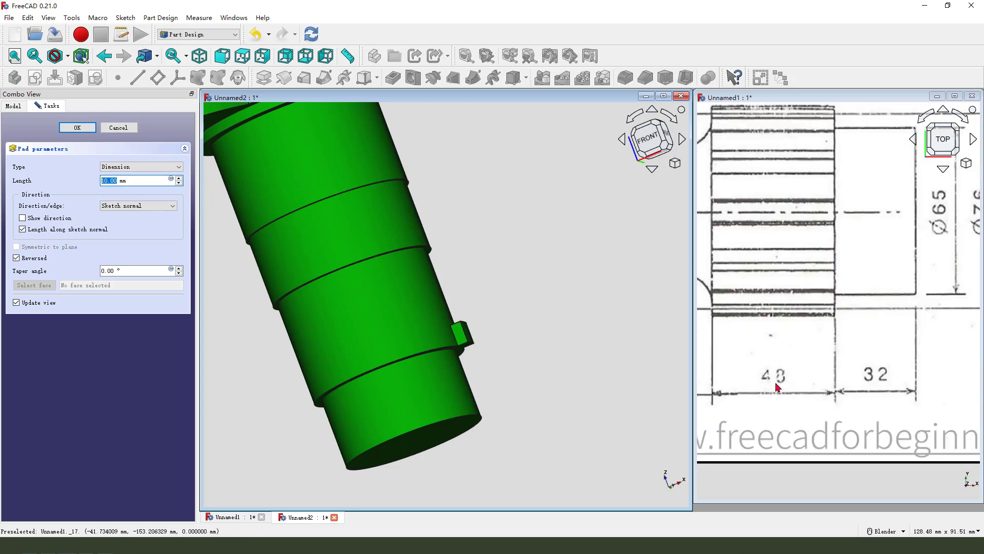
scroll(743, 388, "down", 2)
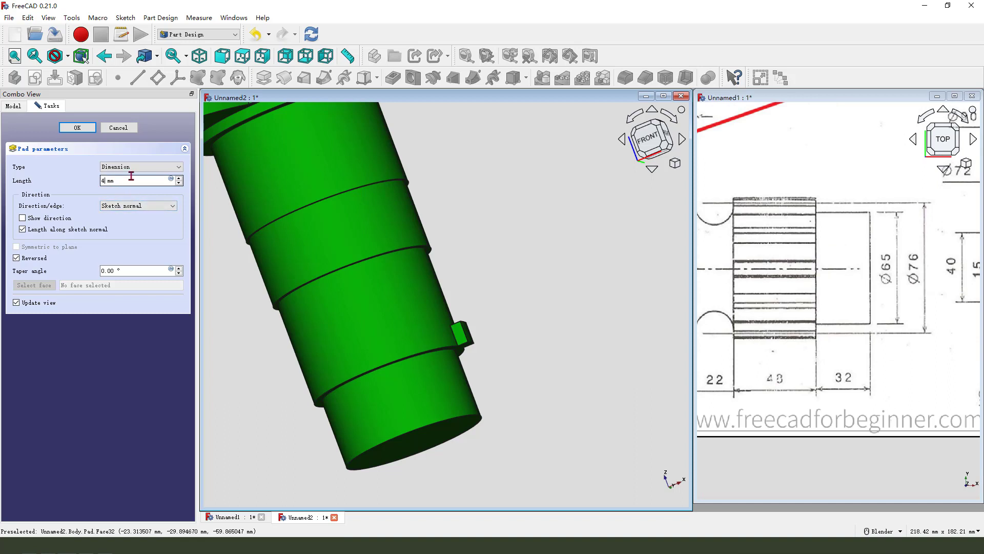
middle_click_drag(481, 345, 497, 304)
scroll(496, 303, "down", 5)
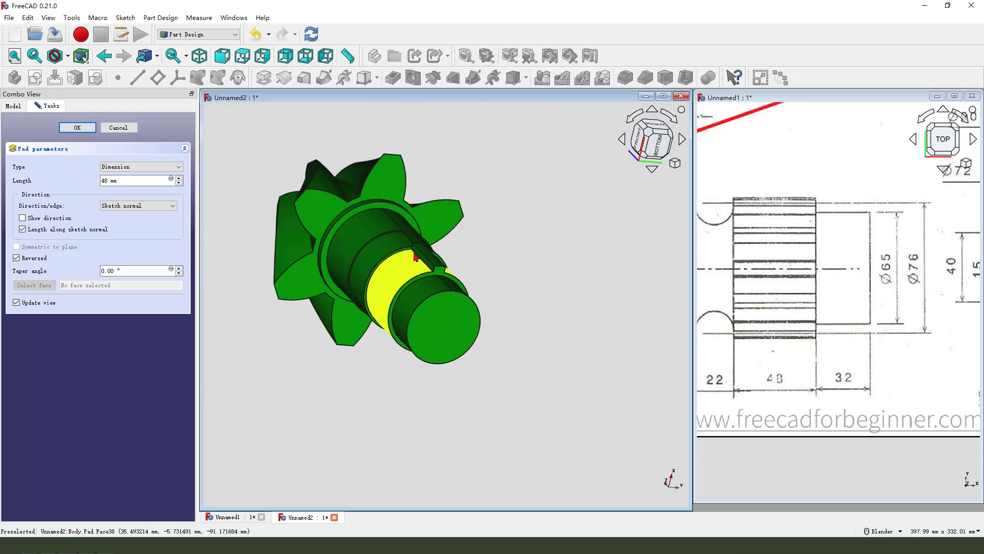
left_click(76, 128)
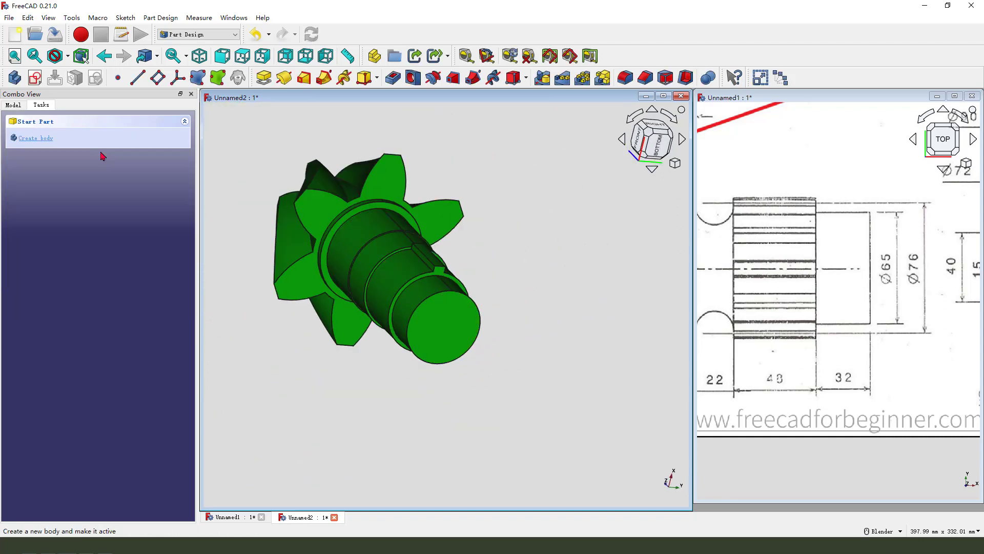
Polar-pattern the tooth pad around the normal sketch axis over 360° with 13 occurrences.
left_click(20, 106)
left_click(54, 204)
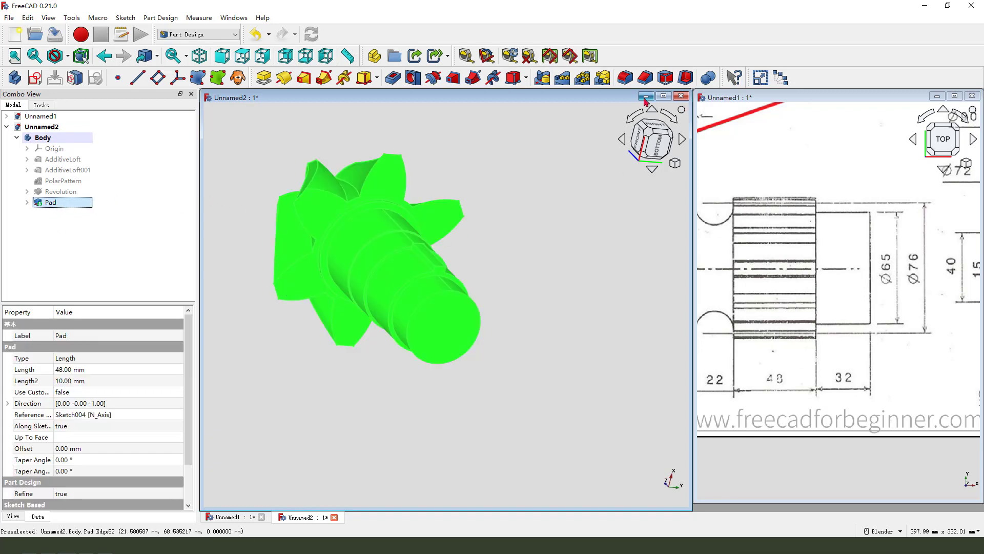
left_click(583, 82)
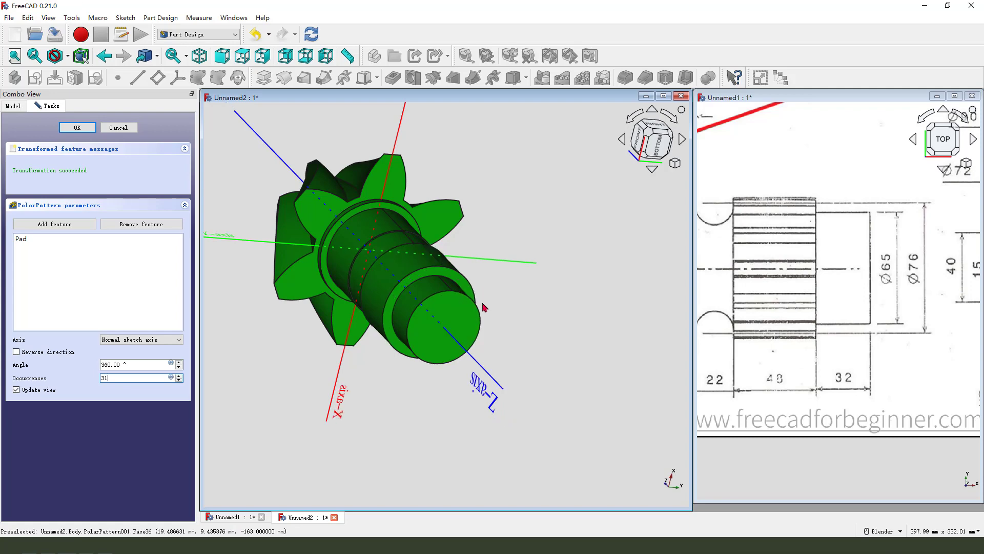
middle_click_drag(484, 308, 439, 308)
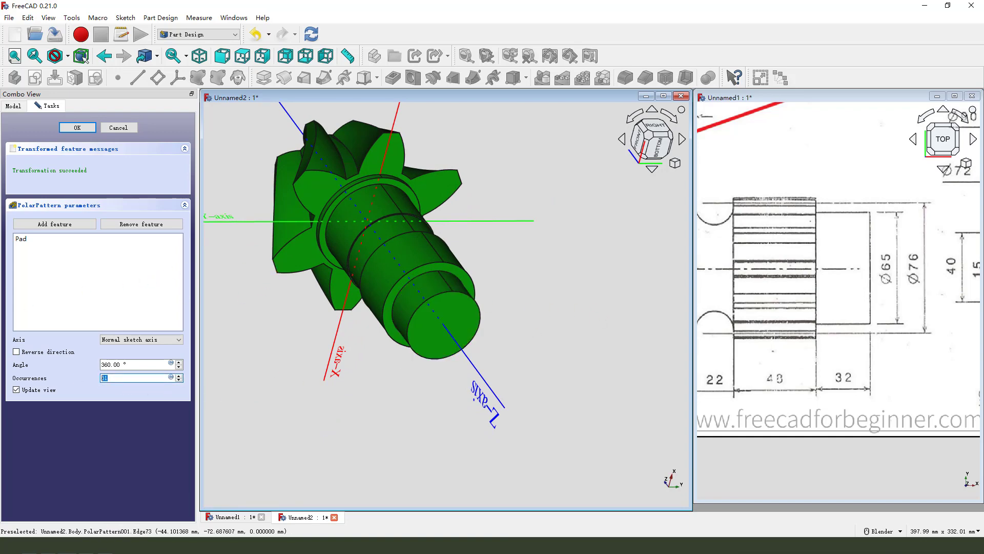
scroll(441, 241, "up", 3)
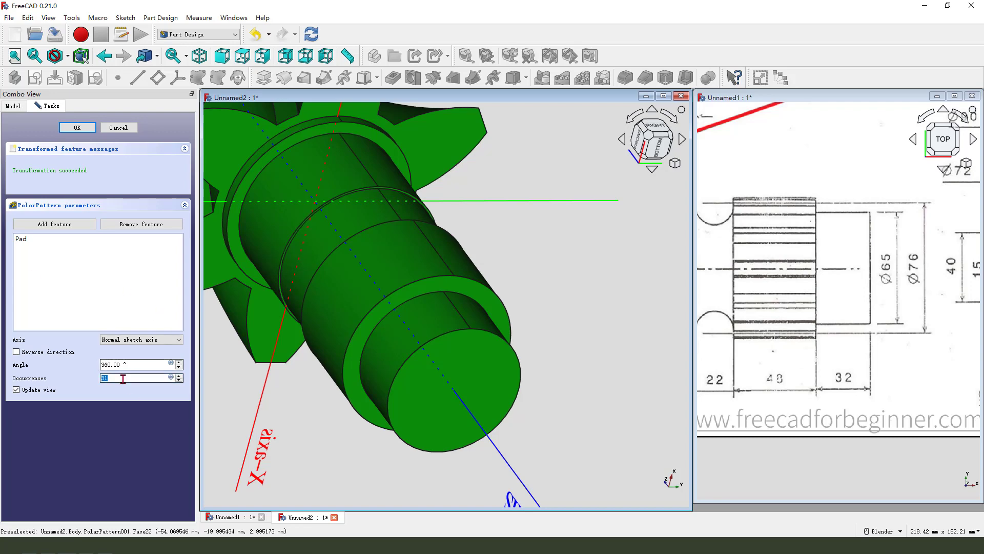
type("13")
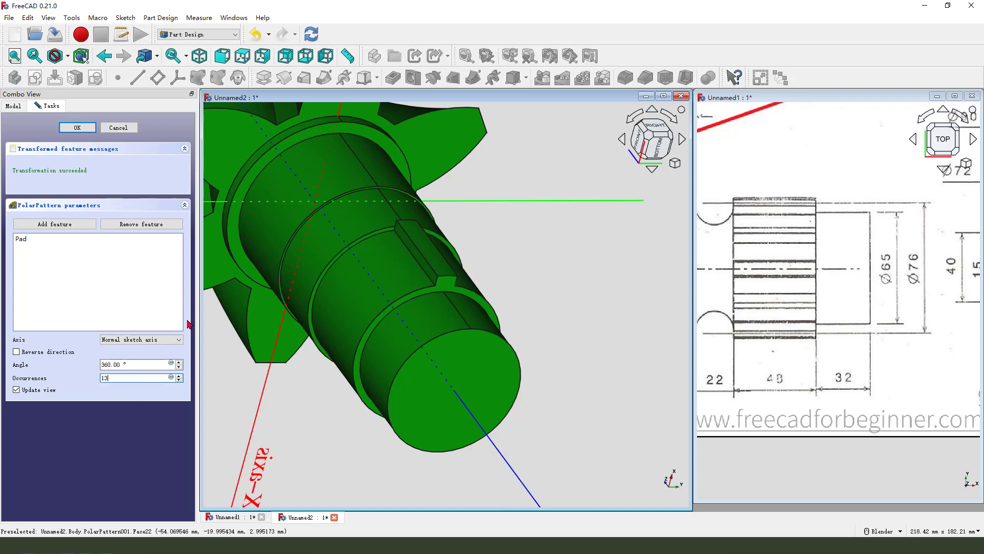
middle_click_drag(429, 239, 261, 409)
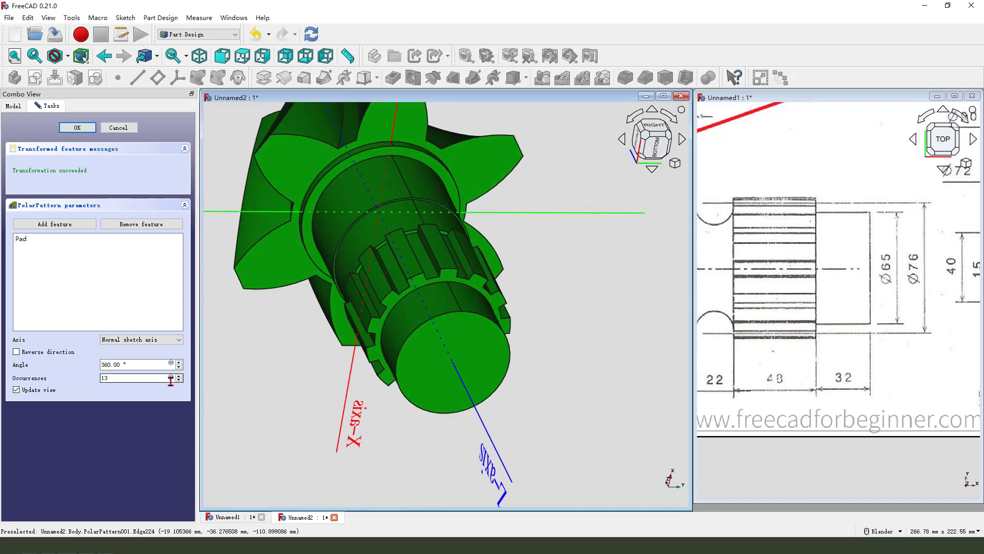
mouse_move(102, 365)
left_mouse_down()
mouse_move(111, 383)
mouse_move(334, 359)
mouse_move(426, 336)
left_mouse_up()
key("Escape")
middle_click_drag(410, 353, 374, 358)
left_click(80, 129)
Examine the rounded groove next to the splines in the drawing and the matching section of the modelled shaft.
scroll(441, 353, "down", 3)
middle_click_drag(441, 354, 496, 378)
scroll(496, 378, "up", 2)
scroll(718, 302, "down", 3)
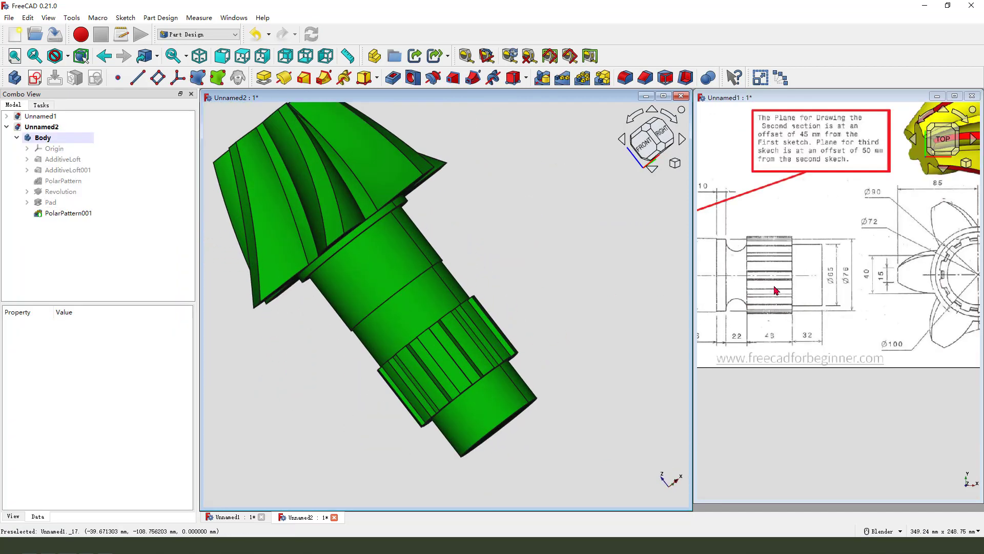
scroll(717, 246, "up", 5)
mouse_move(743, 265)
left_mouse_down()
mouse_move(788, 224)
mouse_move(744, 211)
mouse_move(802, 194)
left_mouse_up()
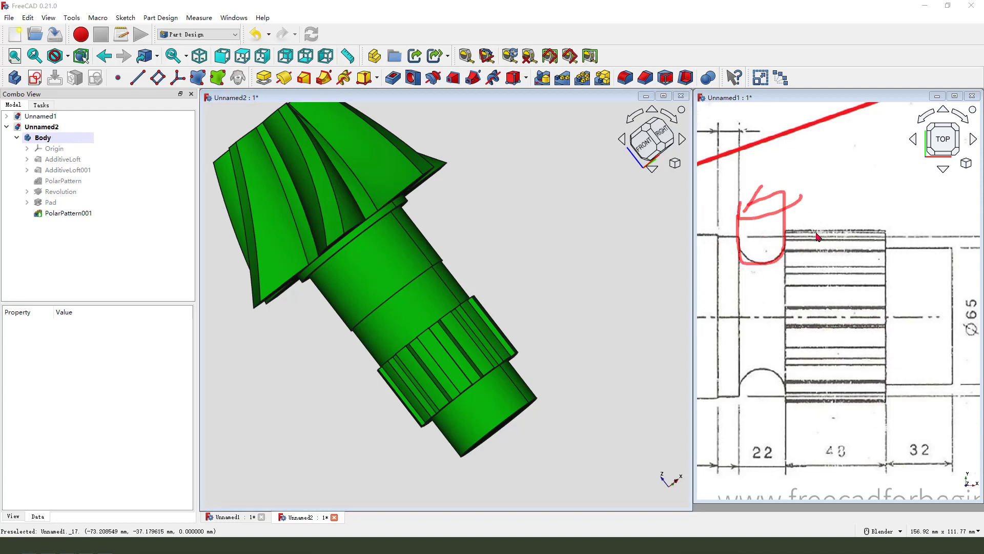
key("Escape")
mouse_move(488, 303)
middle_mouse_down()
mouse_move(488, 244)
mouse_move(521, 264)
mouse_move(474, 244)
mouse_move(554, 279)
mouse_move(544, 296)
middle_mouse_up()
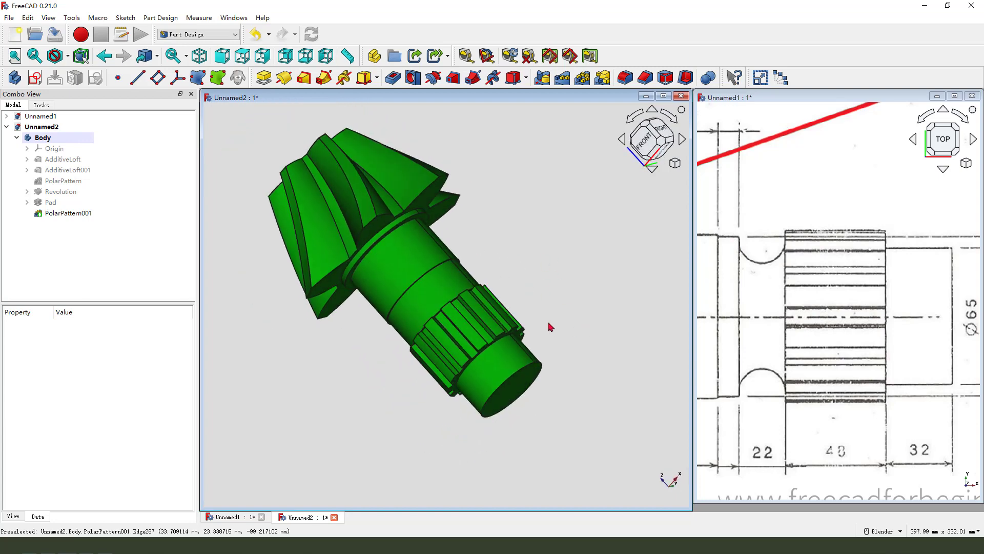
Start a sketch on the XZ plane and draw an arc of about 10.5 mm radius beside the shaft section above the splines, bulging toward the shaft.
left_click(35, 78)
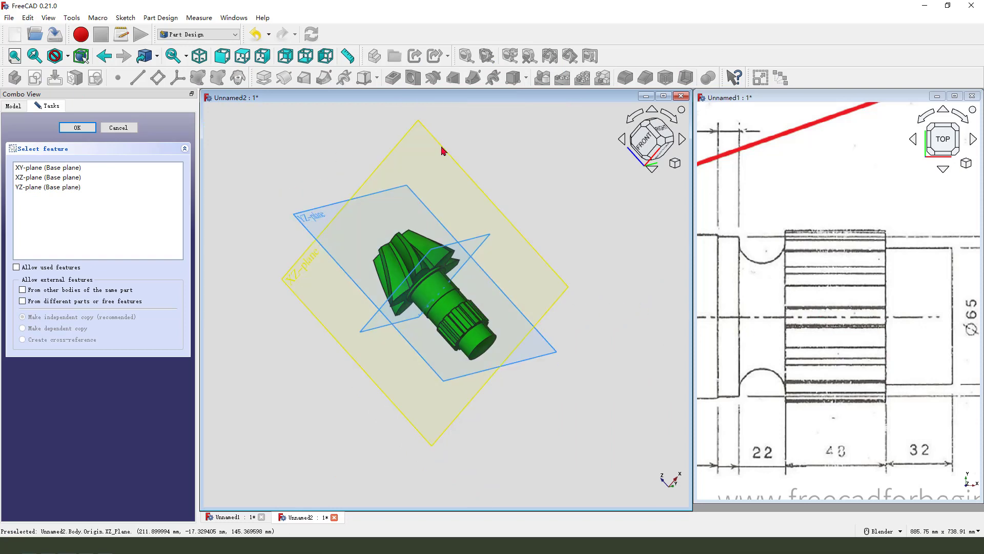
left_click(553, 290)
scroll(496, 305, "up", 6)
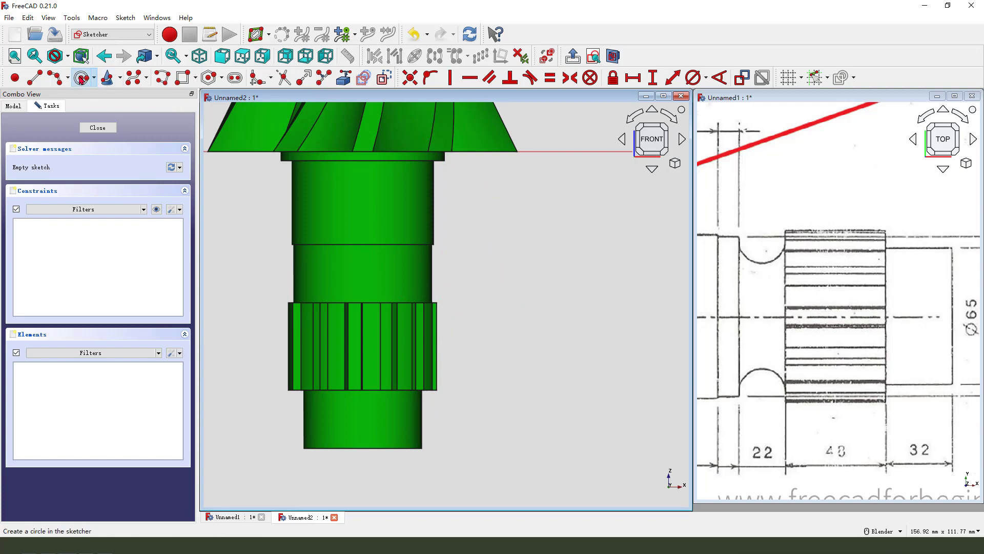
left_click(55, 77)
left_click(461, 276)
left_click(459, 294)
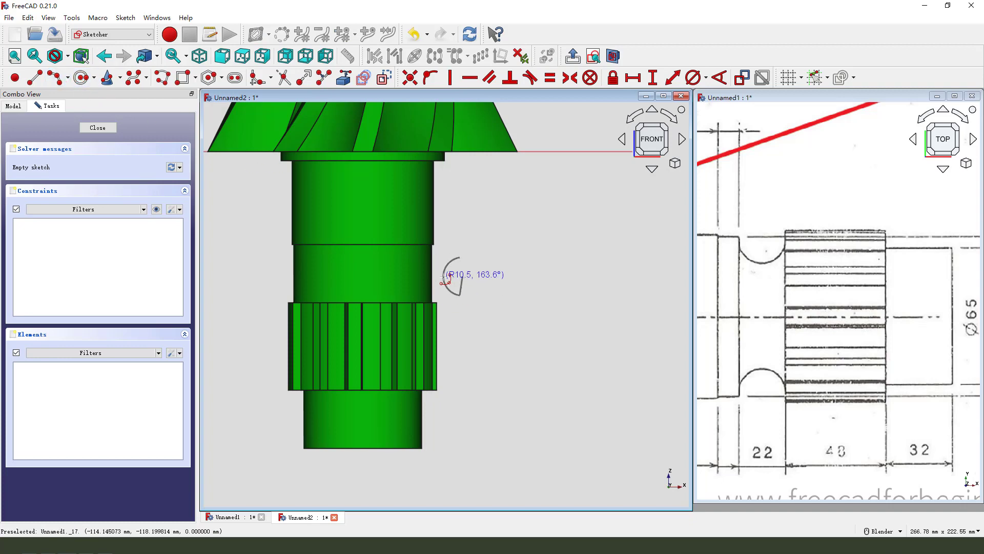
left_click(460, 258)
Close the arc into a groove profile with two horizontal lines about 43 mm long and a steep line joining their outer ends.
scroll(511, 278, "up", 2)
left_click(34, 77)
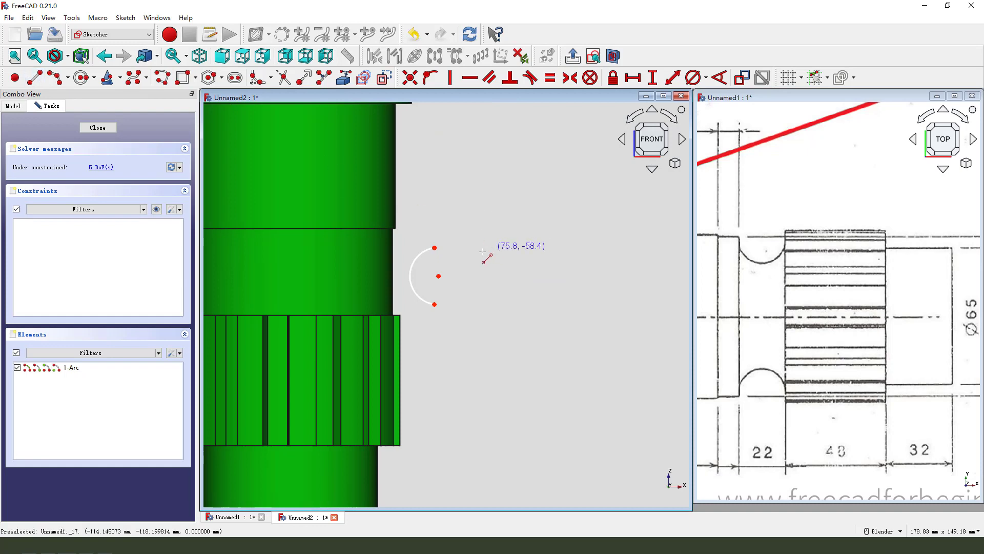
left_click(434, 247)
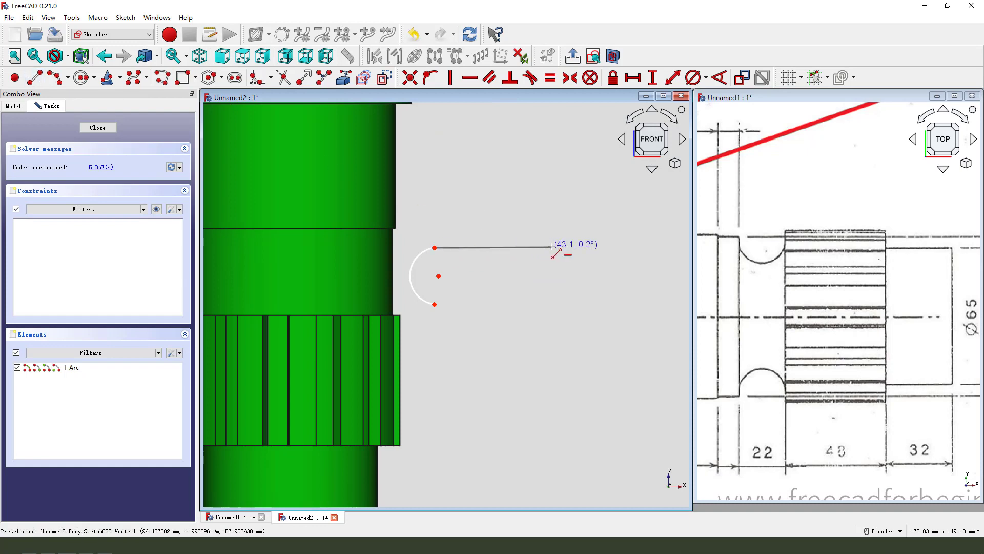
left_click(551, 247)
left_click(548, 307)
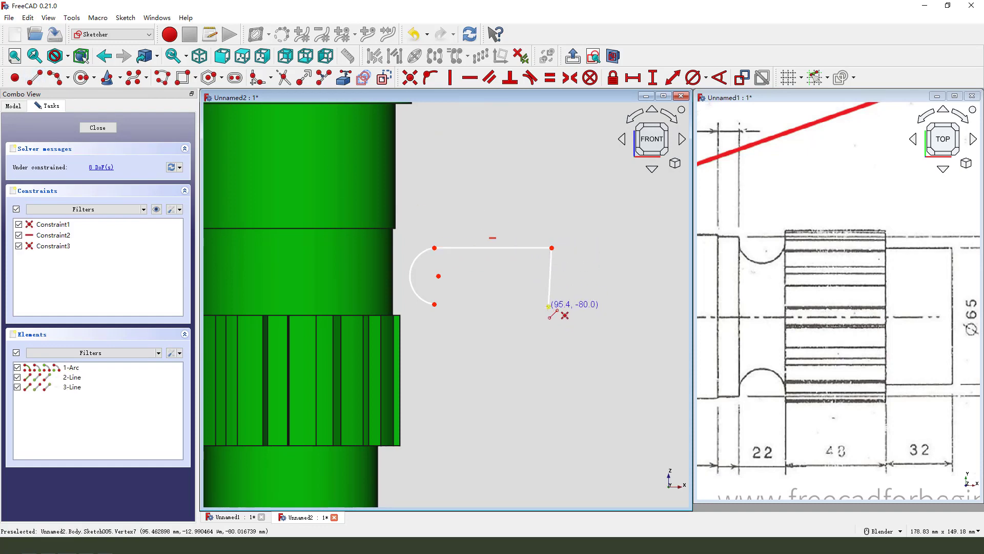
left_click(435, 304)
right_click(487, 288)
key("Escape")
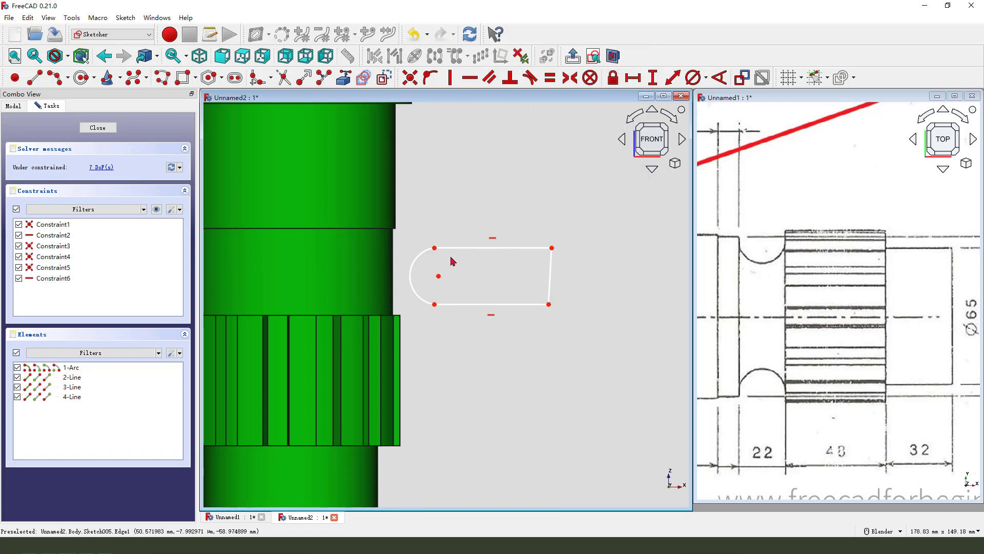
Make the upper and lower horizontal lines tangent to the arc.
left_click(424, 258)
left_click(451, 250)
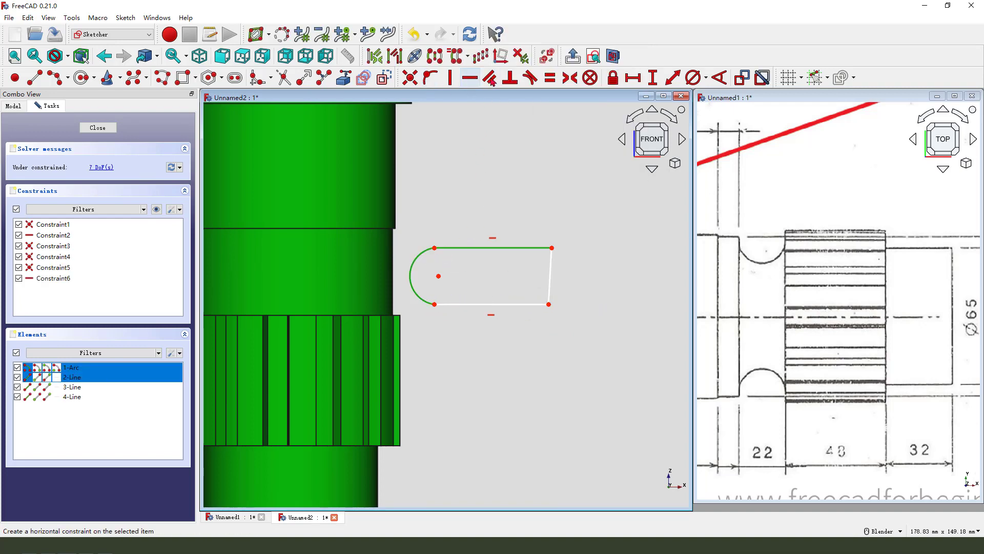
left_click(531, 77)
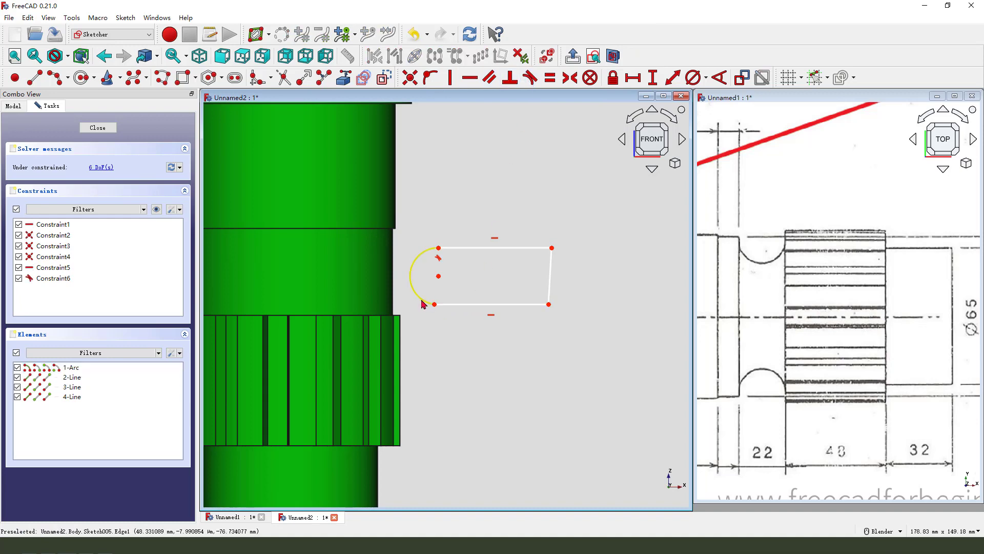
left_click(463, 310)
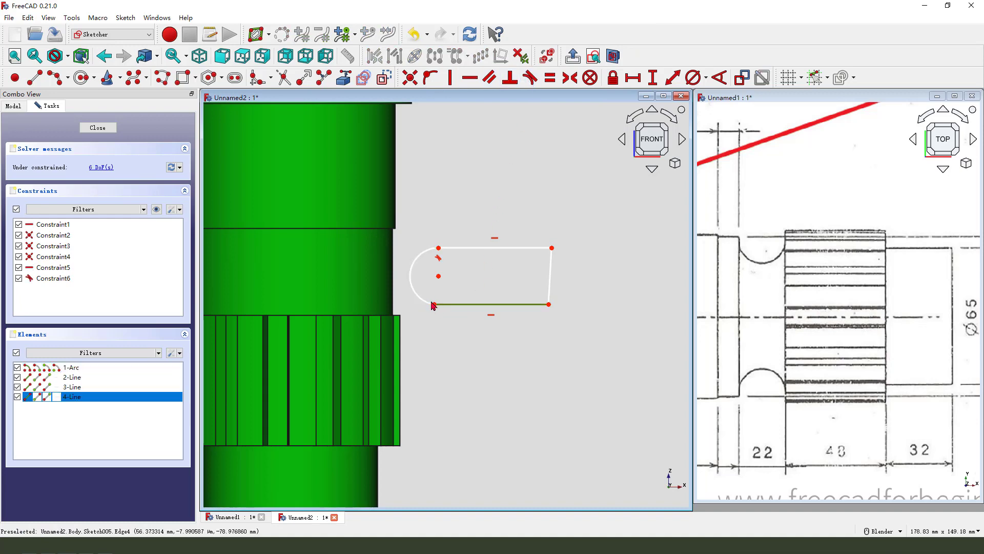
left_click(432, 301)
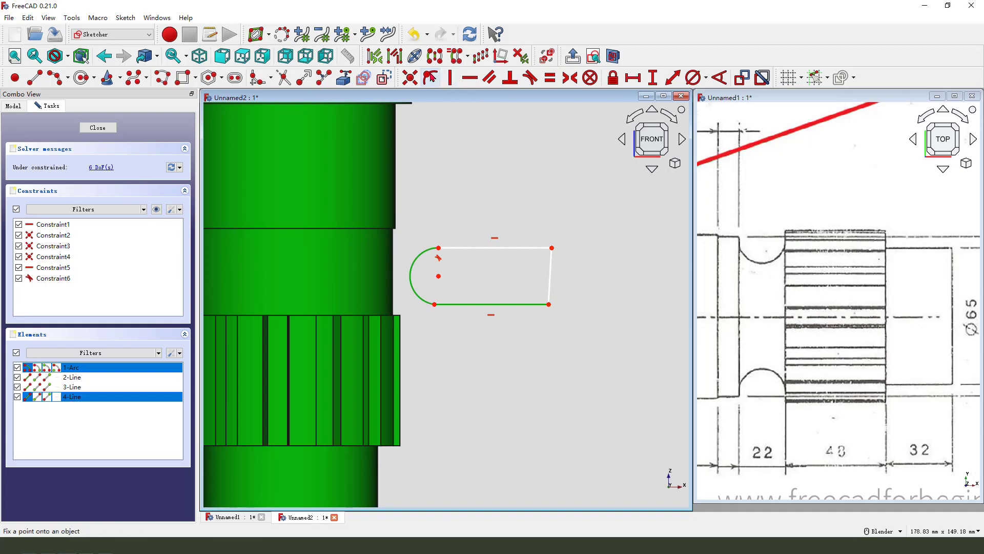
left_click(530, 77)
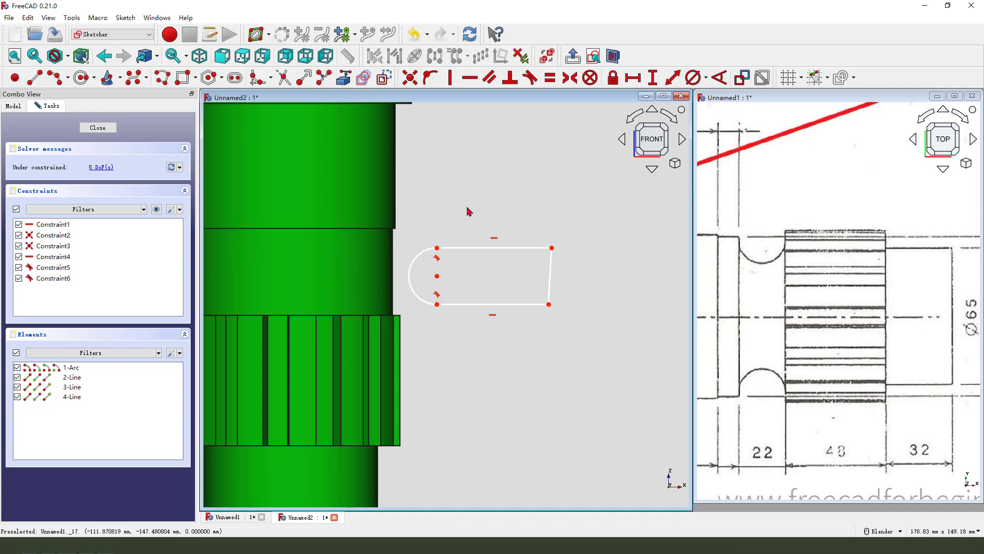
Project the shaft's shoulder edge above the groove section into the sketch as external geometry.
scroll(399, 232, "up", 2)
middle_click_drag(414, 252, 424, 230)
left_click(351, 83)
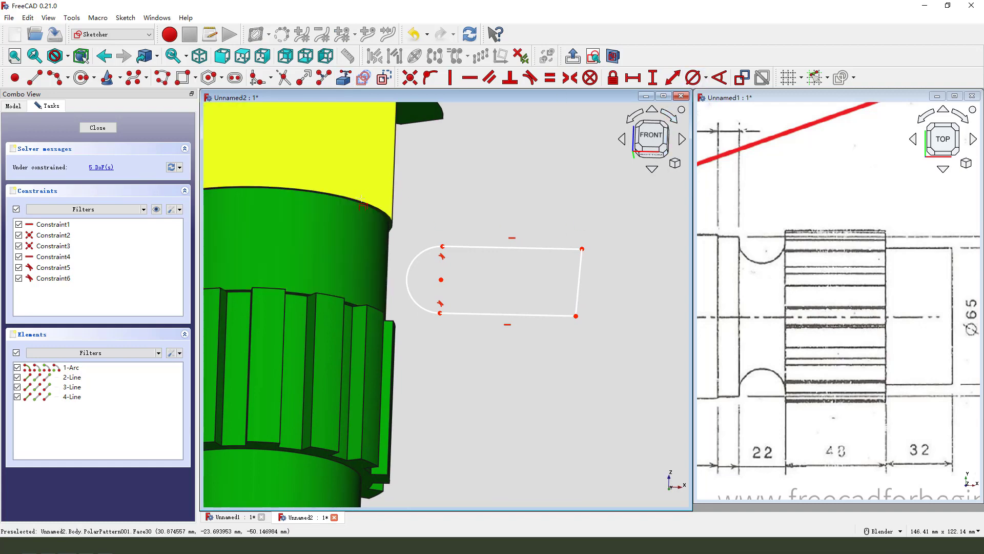
left_click(593, 57)
left_click(383, 238)
scroll(408, 248, "up", 1)
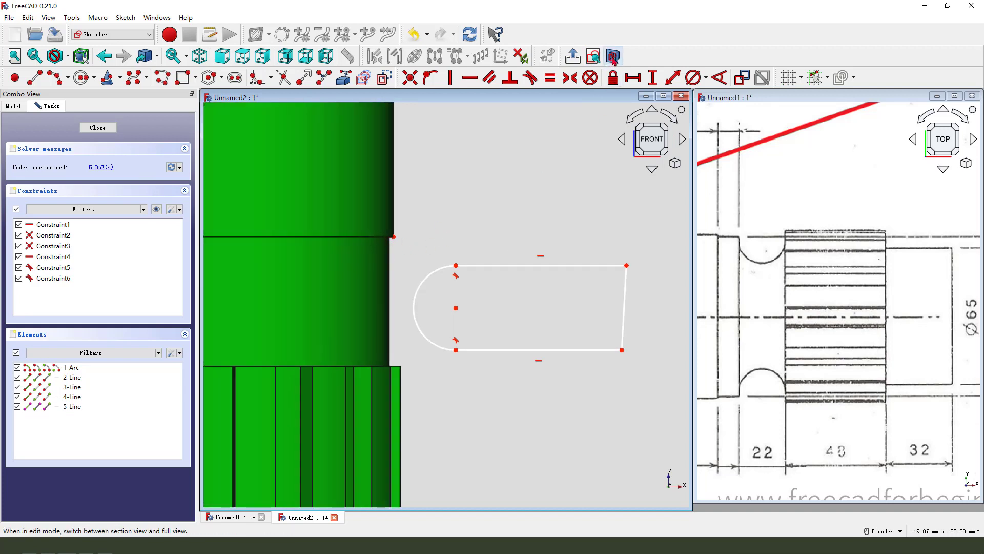
scroll(402, 291, "up", 2)
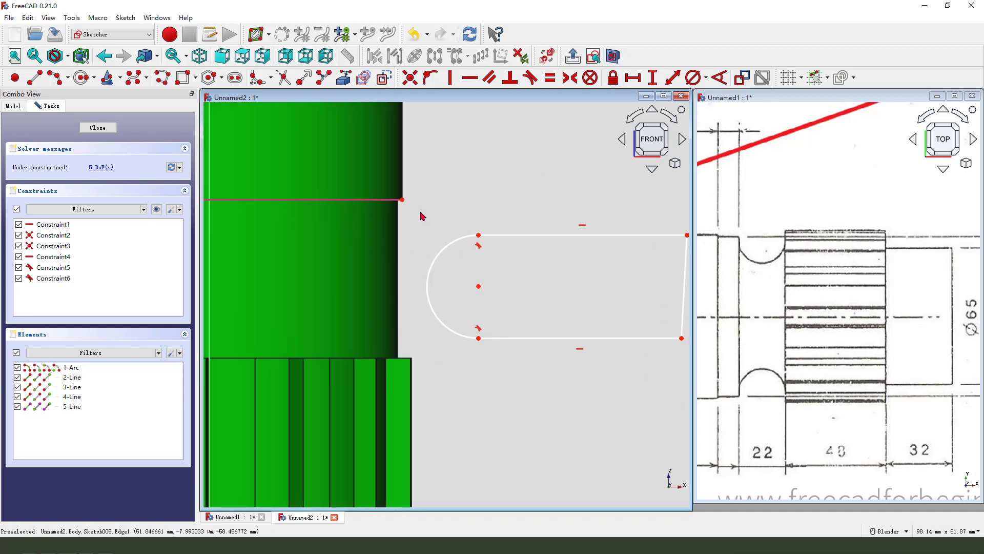
left_click(476, 233)
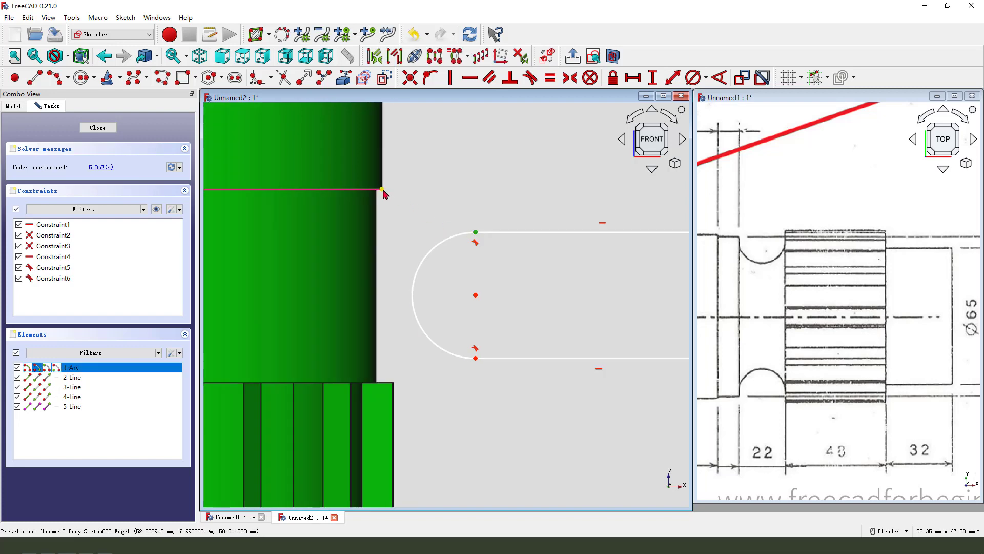
left_click(384, 190)
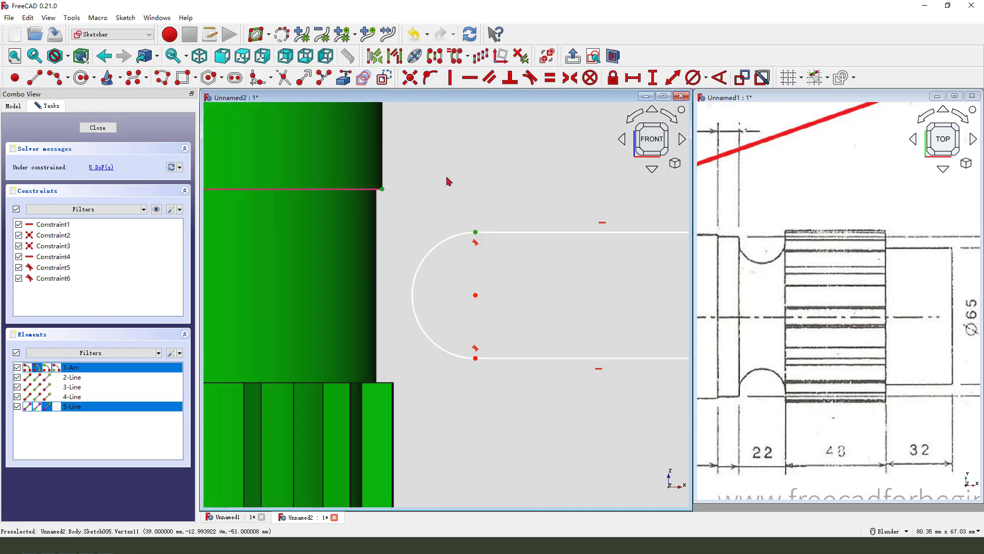
left_click(448, 181)
scroll(459, 205, "down", 1)
left_click(472, 225)
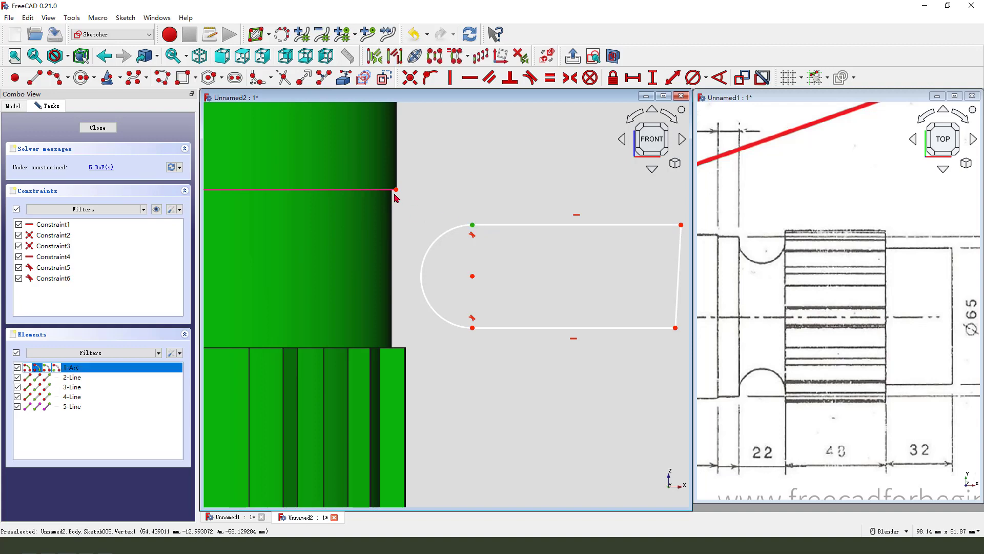
left_click(395, 191)
left_click_drag(471, 228, 393, 230)
scroll(456, 261, "down", 2)
Make the groove profile's outer closing line vertical and set its length to 22 mm.
left_click(603, 287)
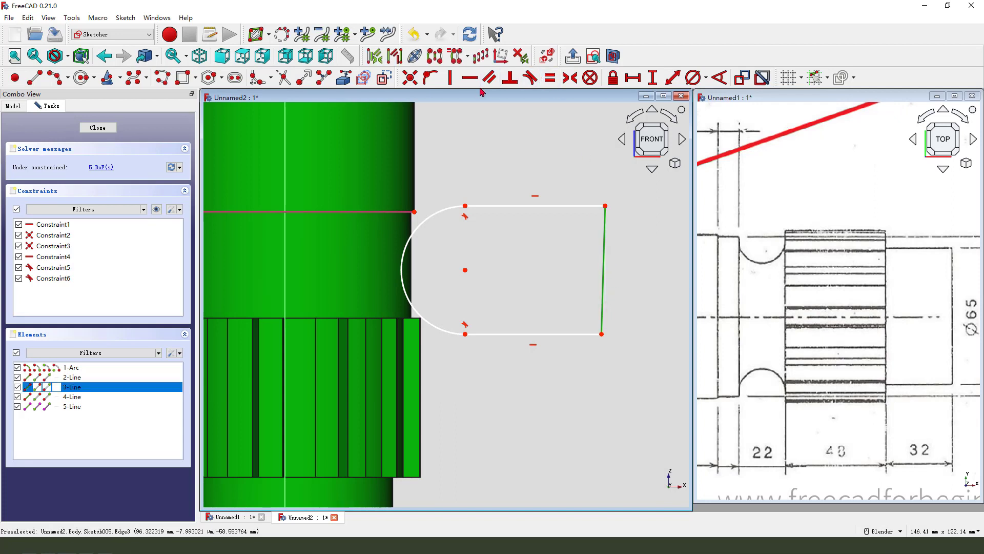
left_click(450, 77)
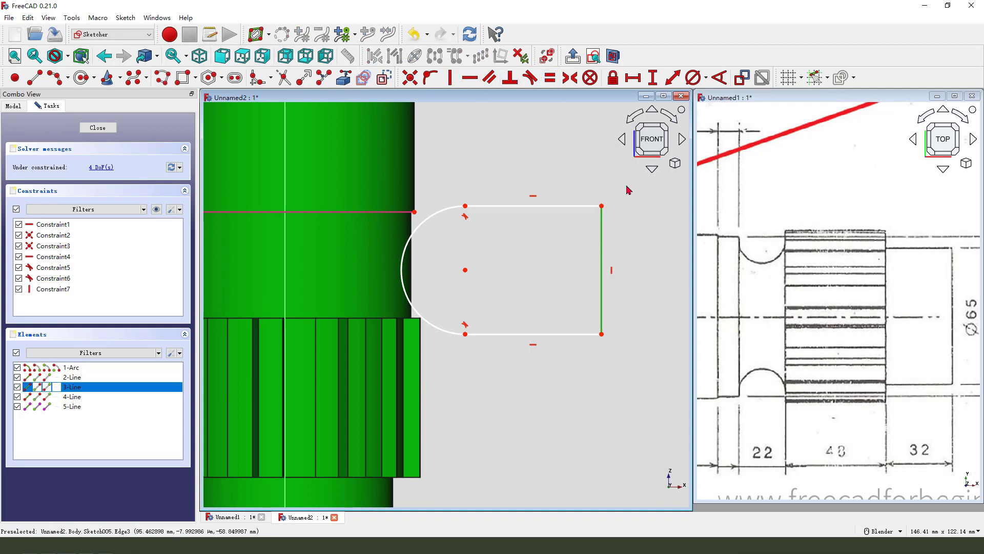
left_click(610, 230)
left_click(653, 78)
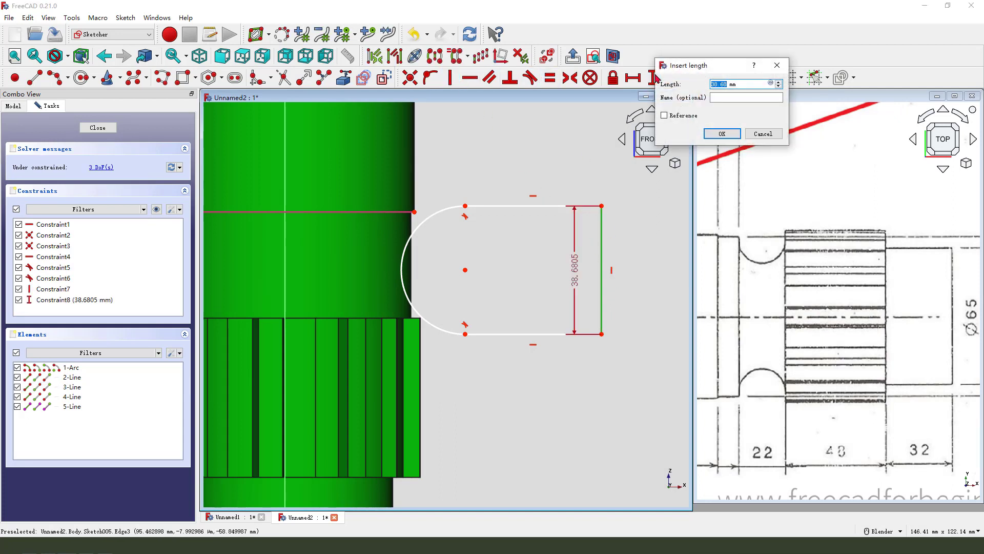
key("Return")
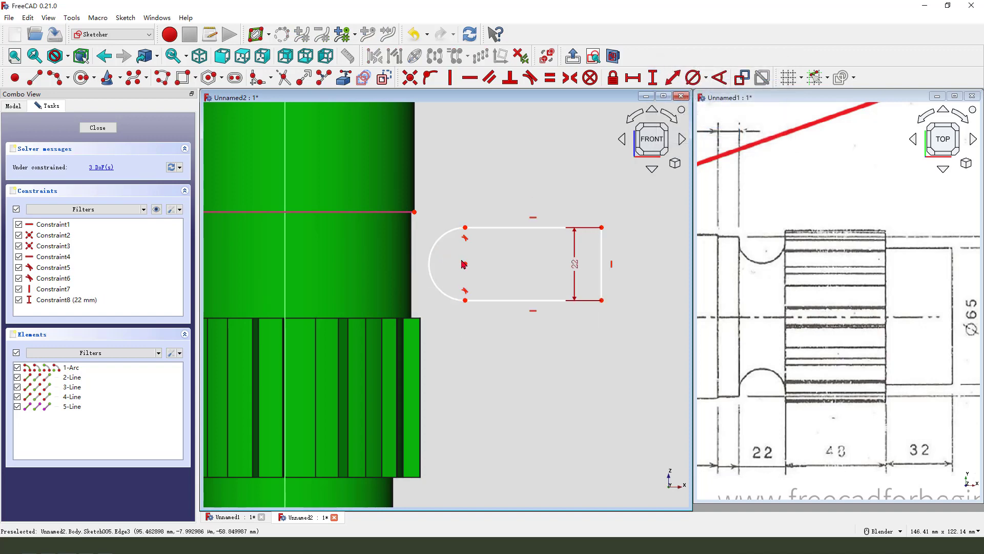
Move the arc into the shaft and place the profile's lower line on the projected endpoint of the splines' upper edge.
left_click_drag(465, 265, 375, 269)
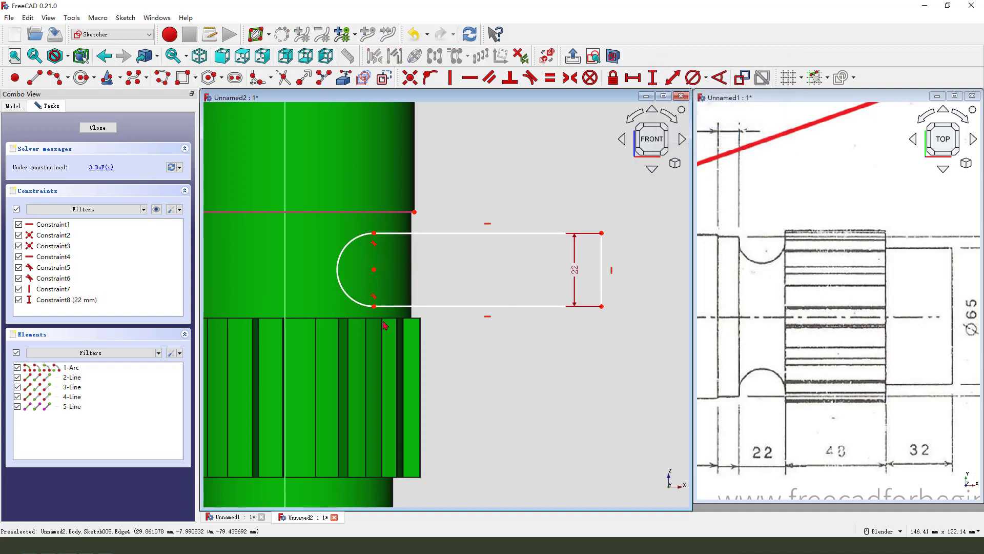
scroll(440, 326, "up", 1)
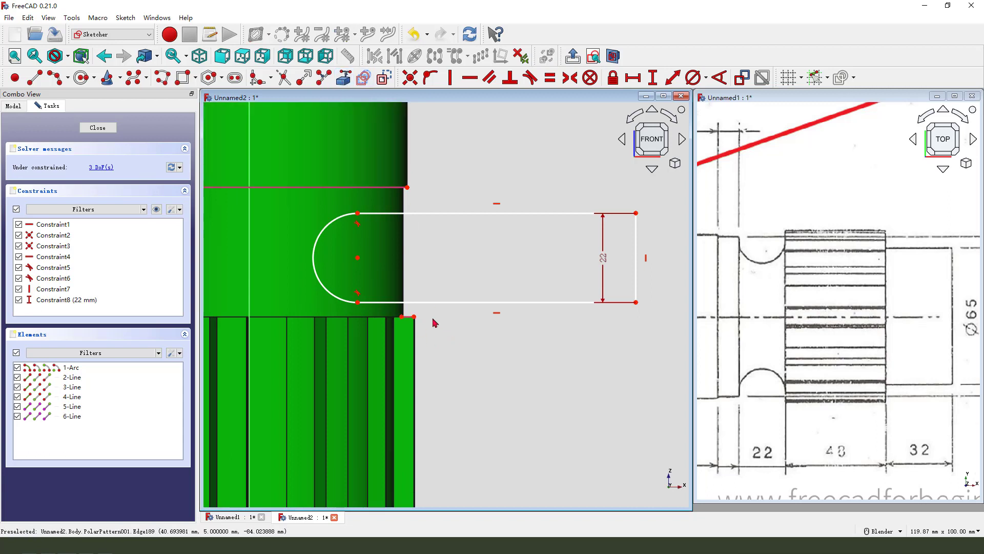
left_click(410, 317)
left_click(413, 302)
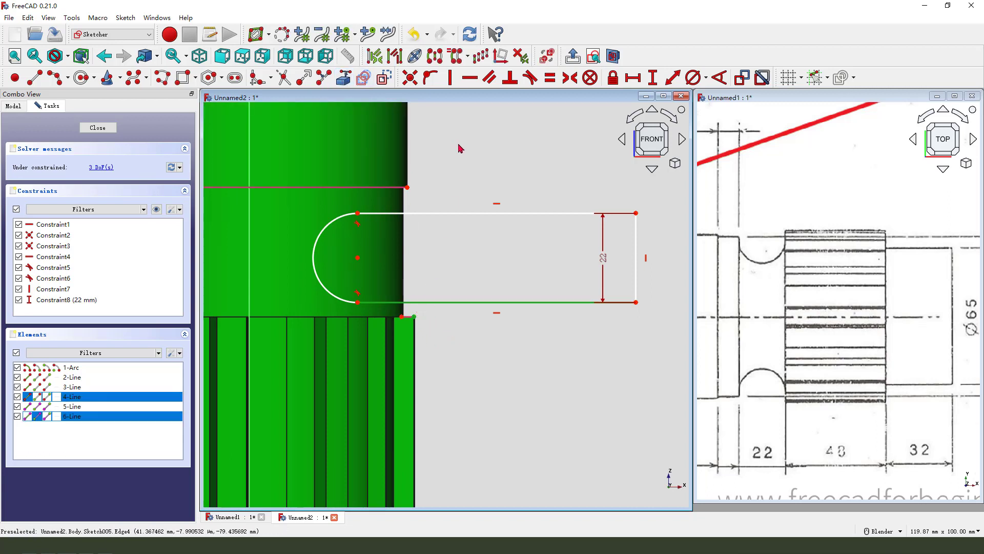
left_click(431, 78)
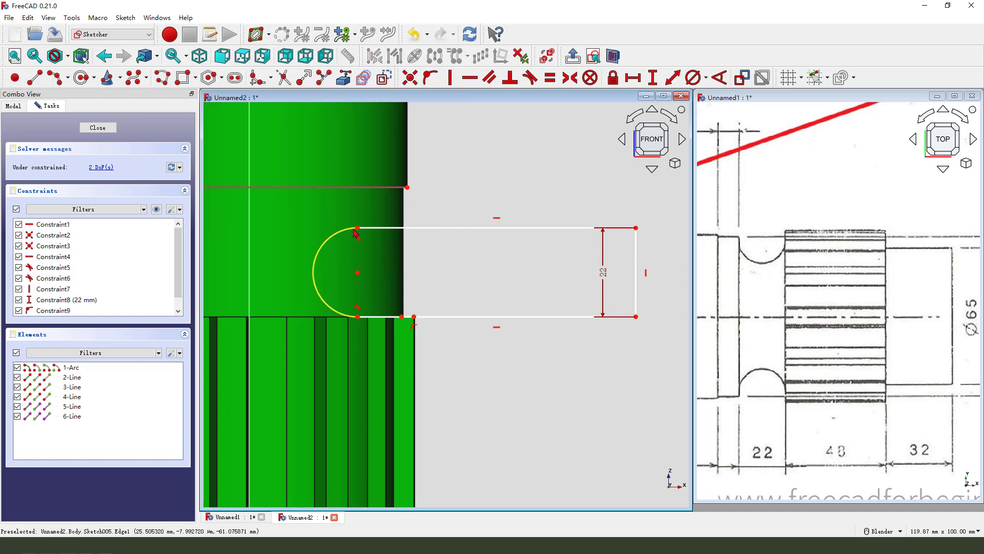
Shift the arc slightly outward and project the vertical outer edge of the shaft section above the splines as external geometry.
left_click_drag(360, 227, 384, 227)
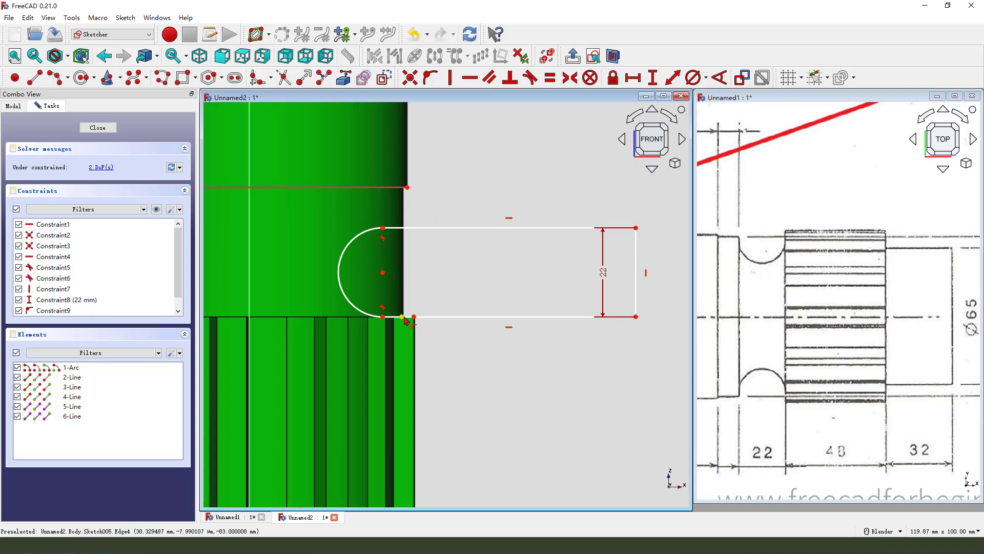
scroll(395, 348, "up", 1)
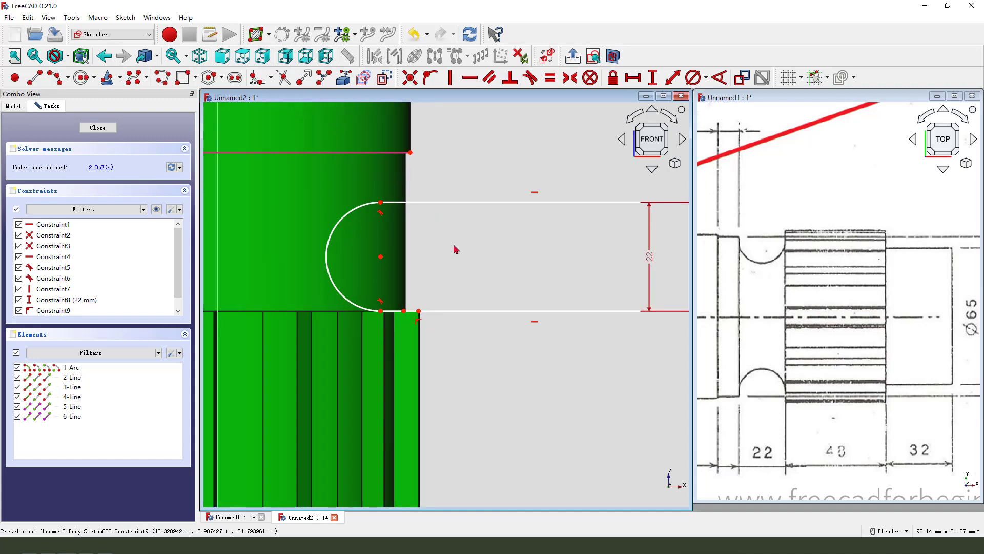
left_click(343, 79)
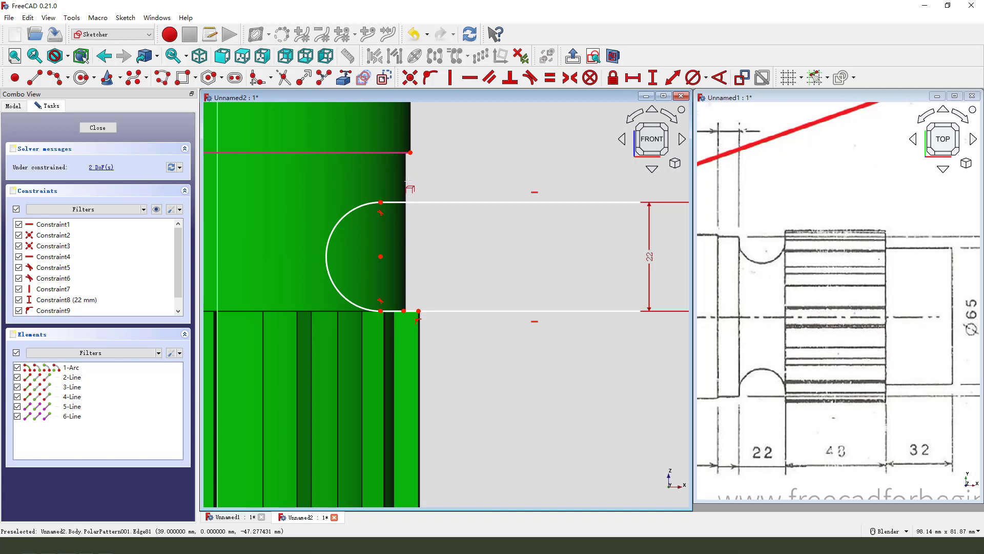
left_click(406, 183)
right_click(372, 329)
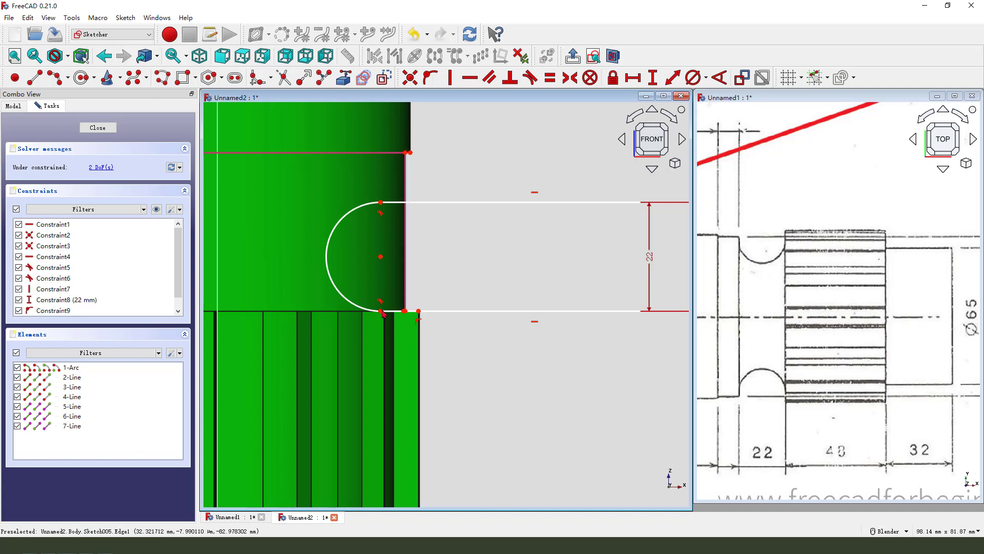
Set the horizontal distance between the arc's lower end and the projected vertical shaft edge to 5 mm.
left_click(406, 154)
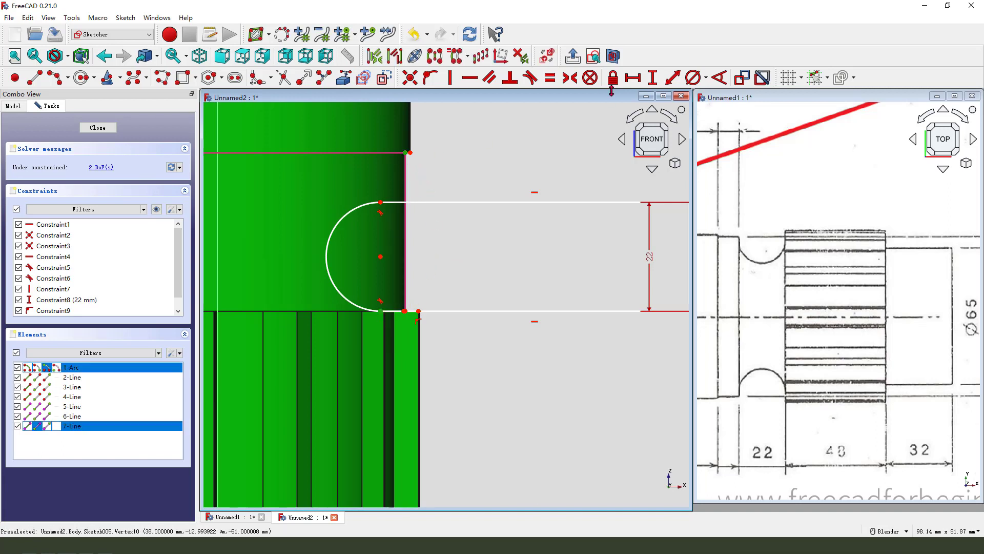
left_click(633, 77)
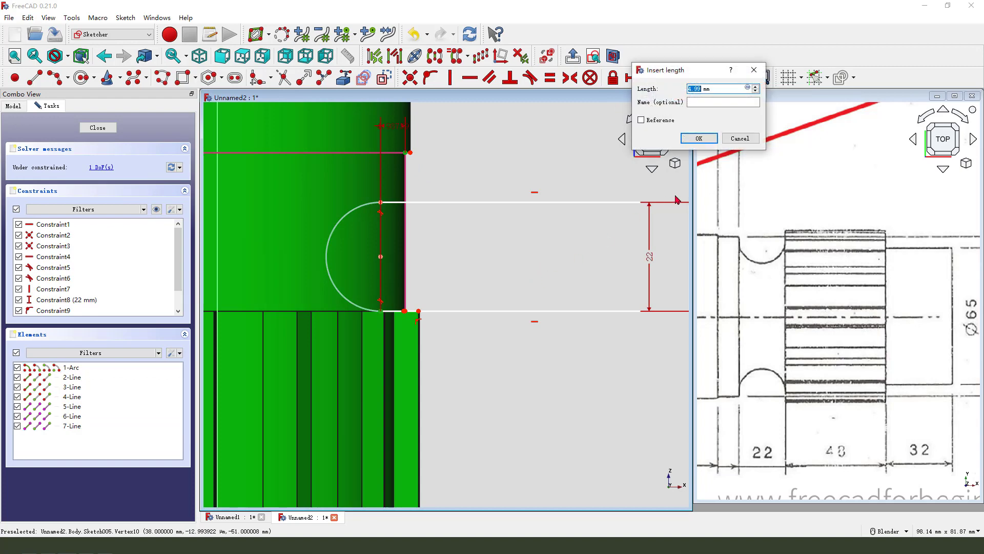
type("5")
key("Return")
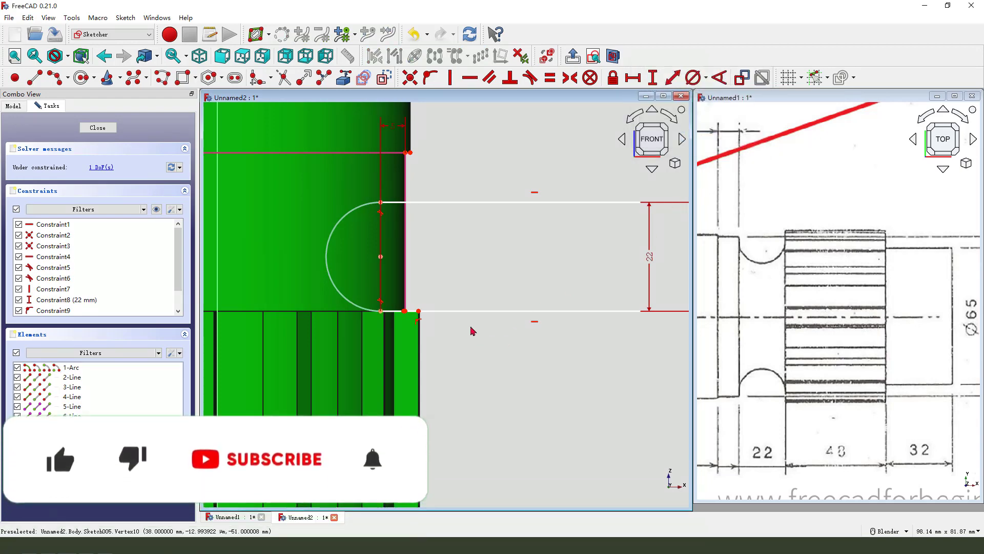
Fix the length of the profile's upper horizontal line with a horizontal distance constraint.
scroll(502, 251, "down", 2)
left_click(523, 213)
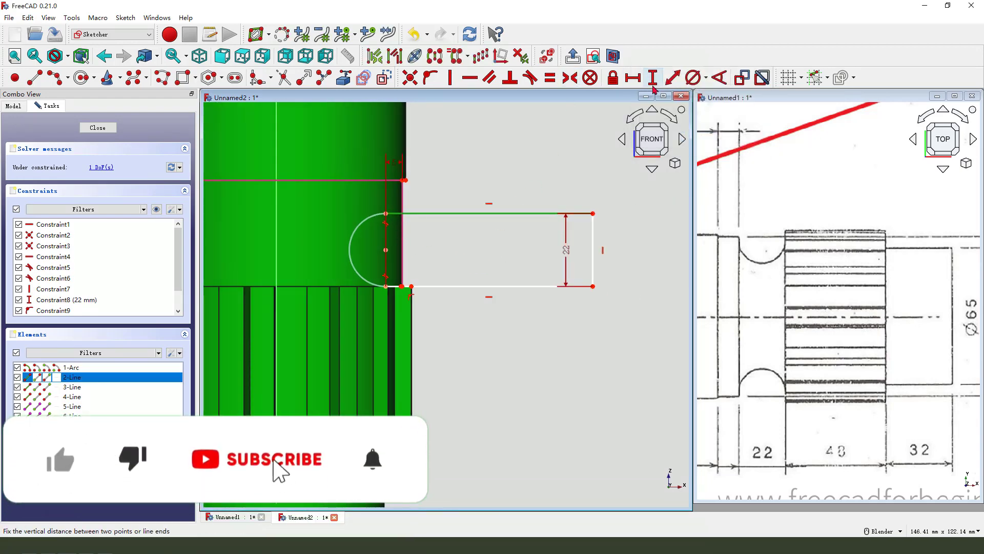
left_click(633, 78)
left_click(698, 138)
Cut the profile as a Groove, revolving it 360° around the vertical sketch axis.
scroll(600, 221, "down", 3)
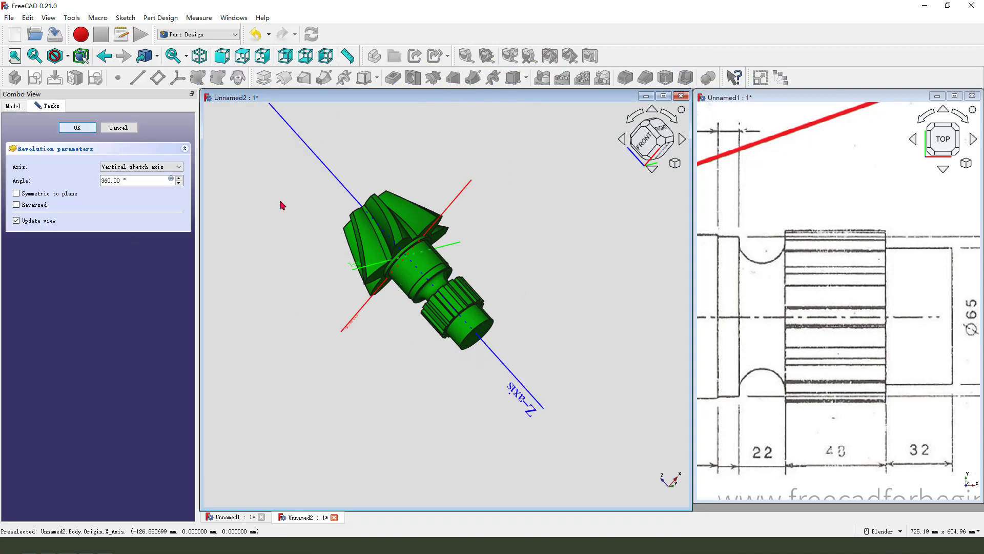
key("Return")
middle_click_drag(528, 282, 496, 334)
scroll(451, 269, "down", 3)
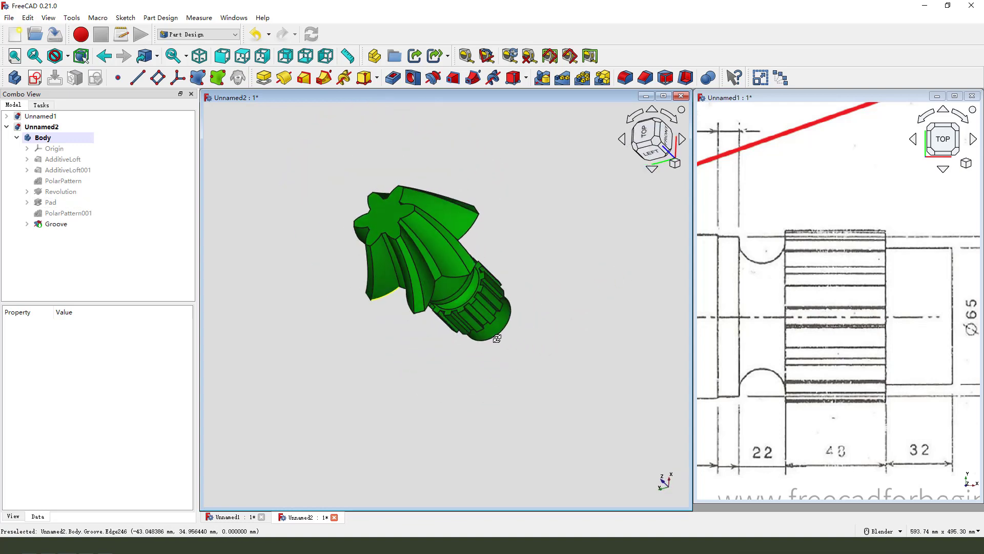
Maximize the model's document window and change the Body's shape color to yellow.
left_click(664, 97)
middle_click_drag(631, 226, 564, 297)
scroll(589, 236, "up", 3)
right_click(50, 133)
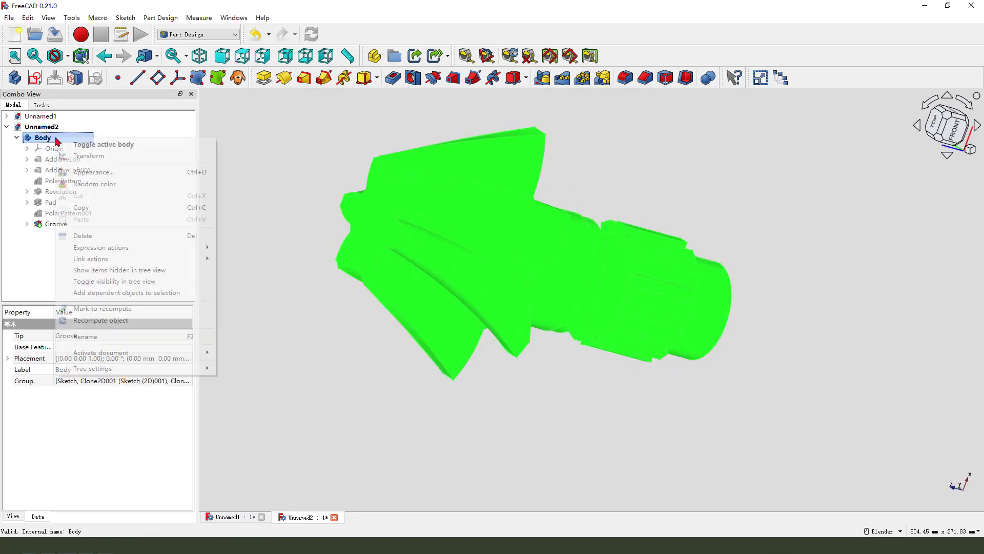
left_click(80, 175)
left_click(143, 249)
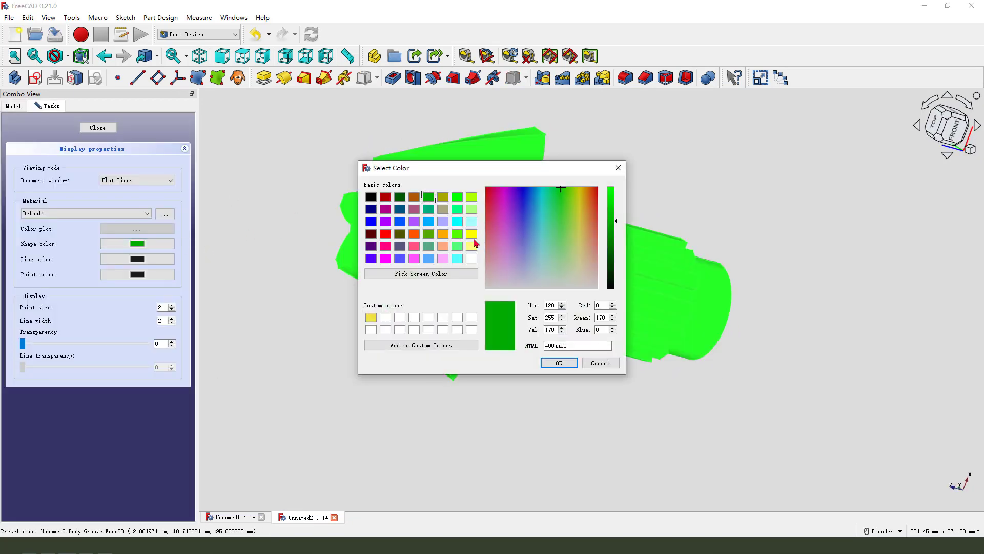
left_click(471, 234)
left_click(546, 362)
left_click(98, 127)
middle_click_drag(579, 293, 647, 340)
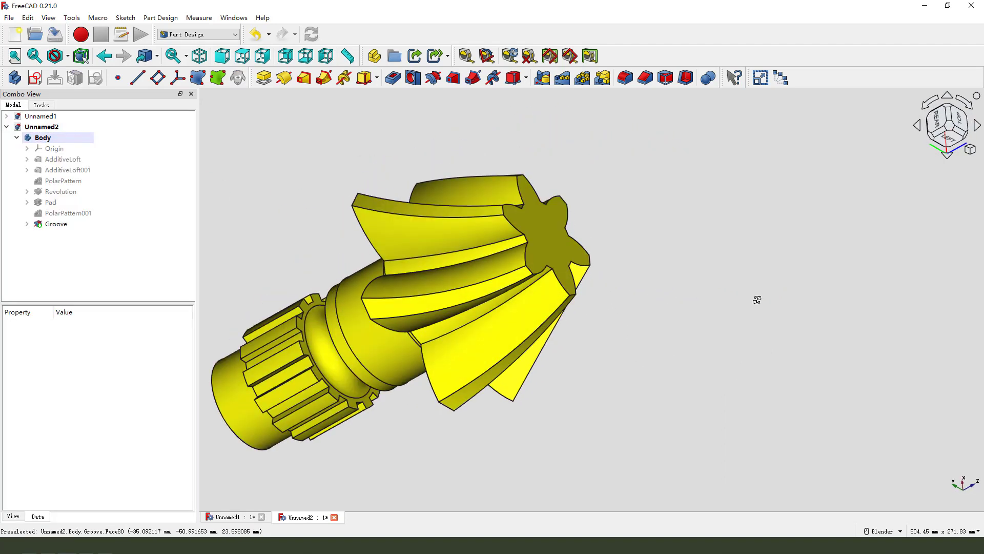
scroll(370, 362, "down", 2)
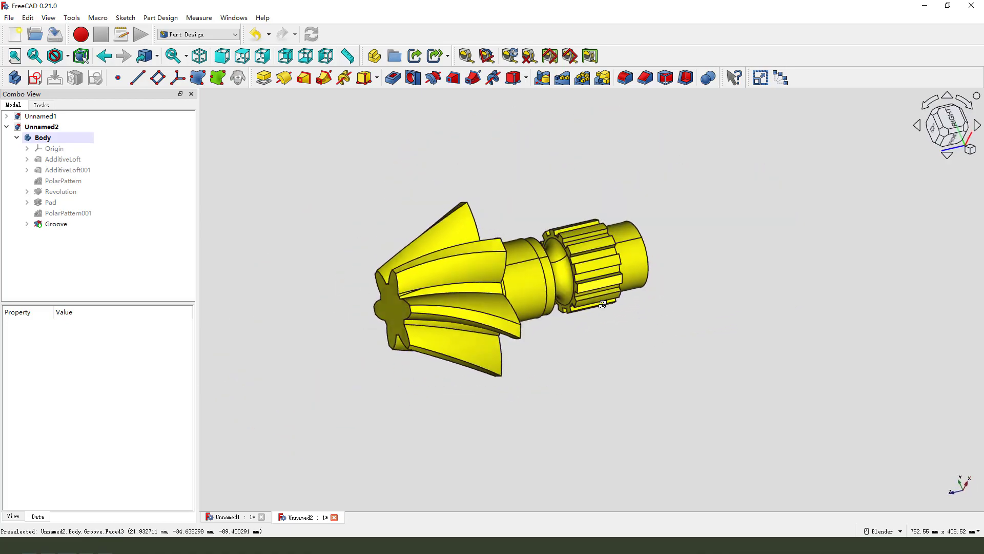